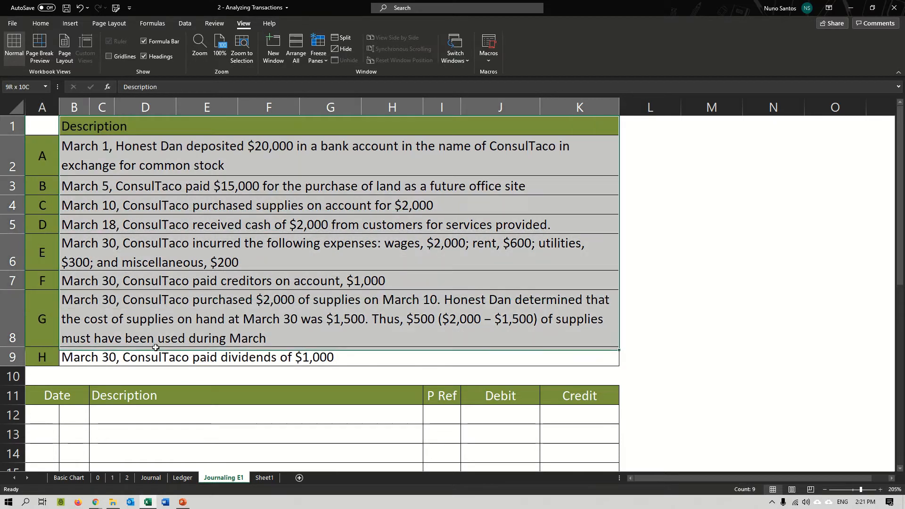
Review the debit and credit accounts for common transactions in Sheet1, and return to transaction A in the Journaling E1 sheet
{"action": "left_click", "coordinate": [157, 360]}
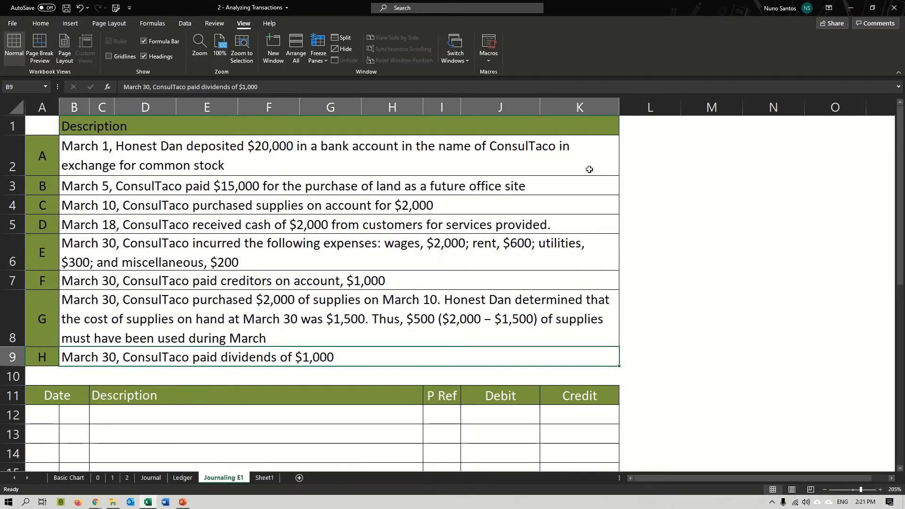
{"action": "left_click", "coordinate": [262, 480]}
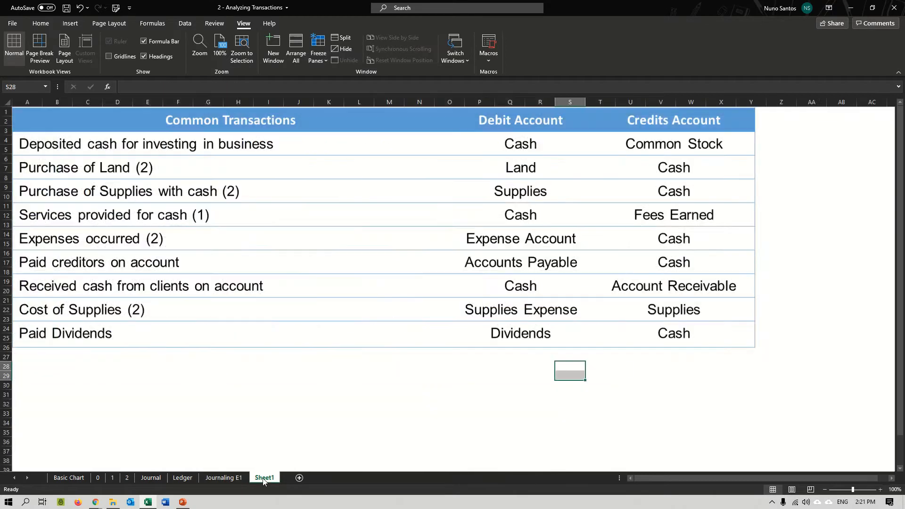
{"action": "left_click", "coordinate": [311, 411]}
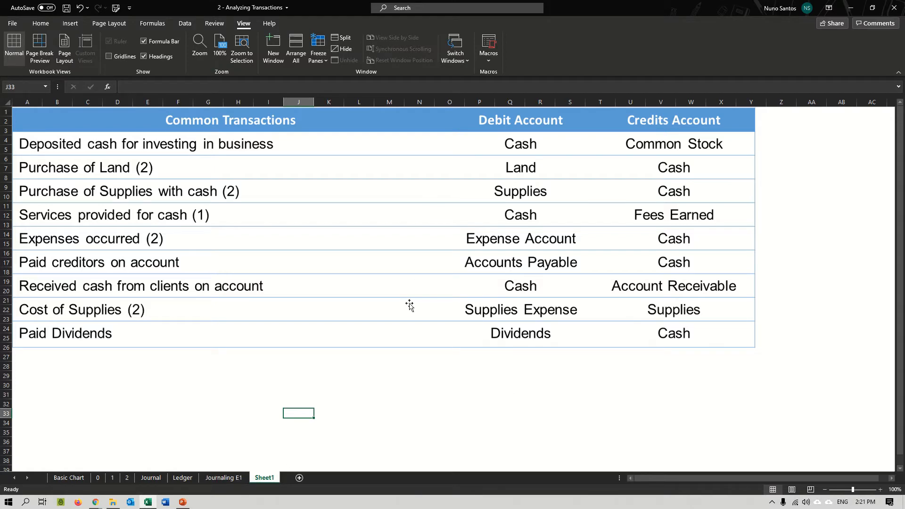
{"action": "left_click", "coordinate": [222, 478]}
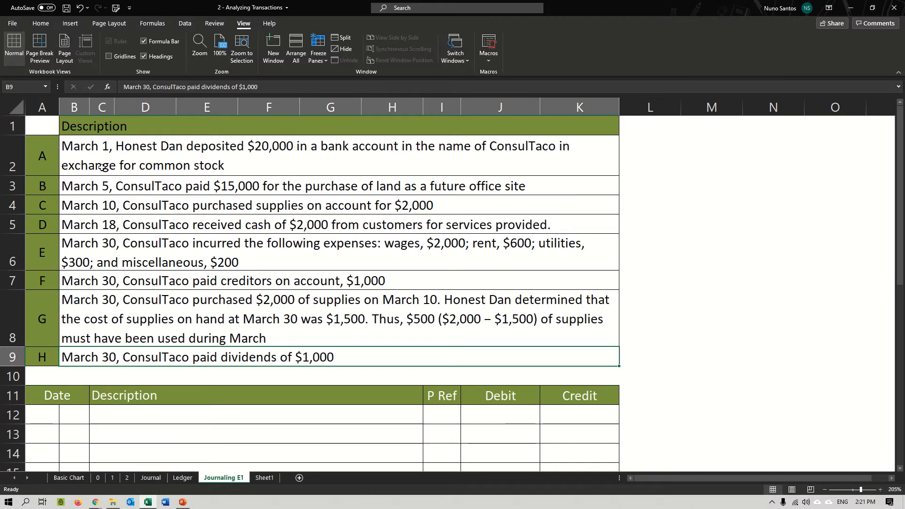
{"action": "left_click", "coordinate": [84, 162]}
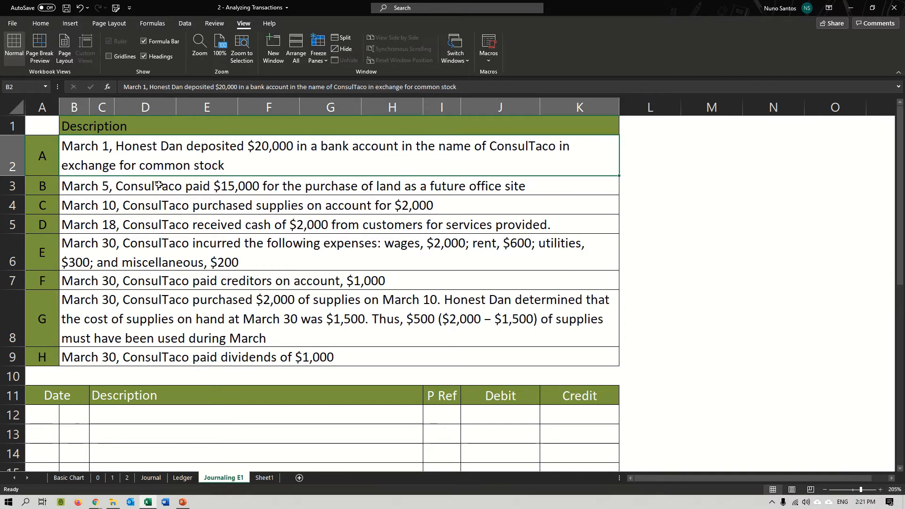
Enter the date of the first journal entry as Mar in A12 and 1 in B12
{"action": "left_click", "coordinate": [52, 417]}
{"action": "type", "text": "M"}
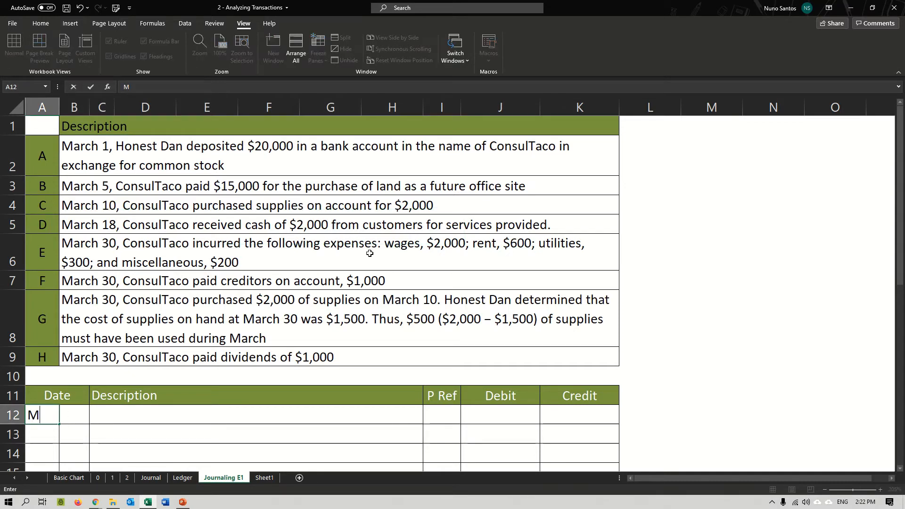
{"action": "type", "text": "ar"}
{"action": "key", "text": "Tab"}
{"action": "type", "text": "1"}
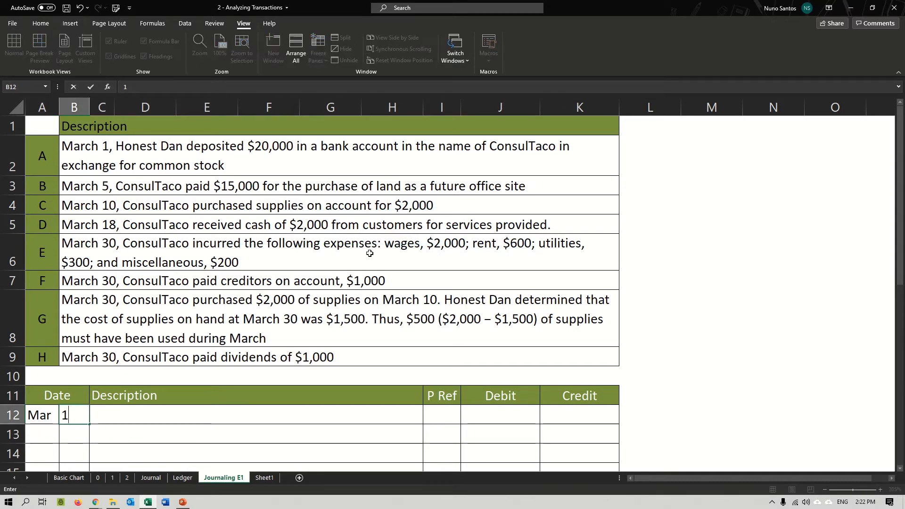
{"action": "key", "text": "Down"}
{"action": "key", "text": "Up"}
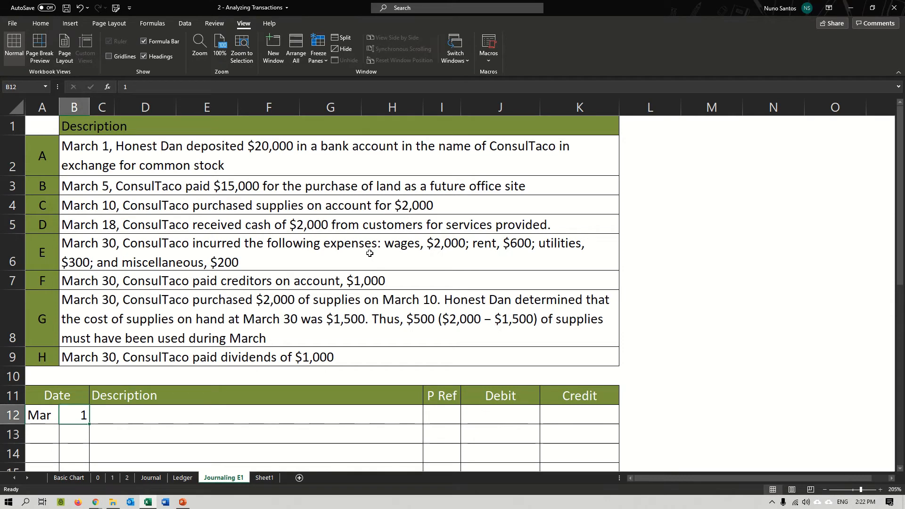
{"action": "key", "text": "Right"}
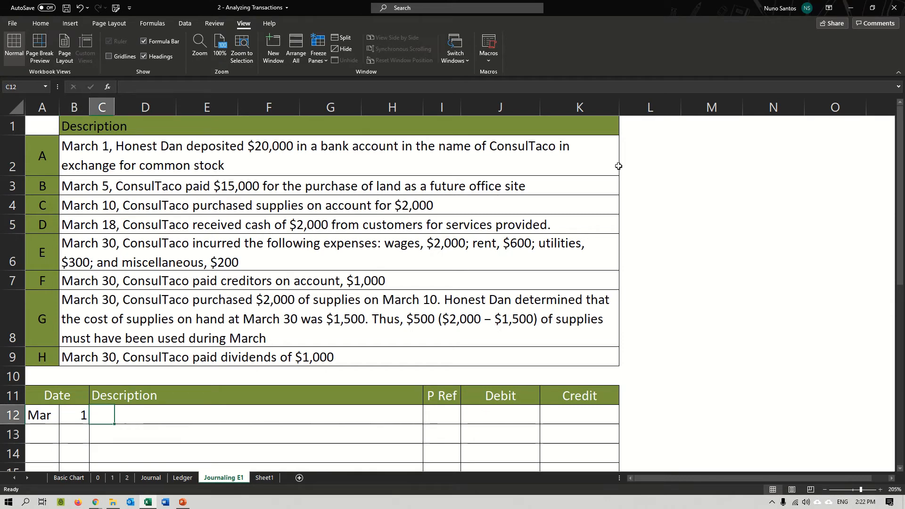
Consult Sheet1 for transaction A's accounts, and enter Cash in C12 and the indented Common Stock in D13 of Journaling E1
{"action": "left_click", "coordinate": [285, 155]}
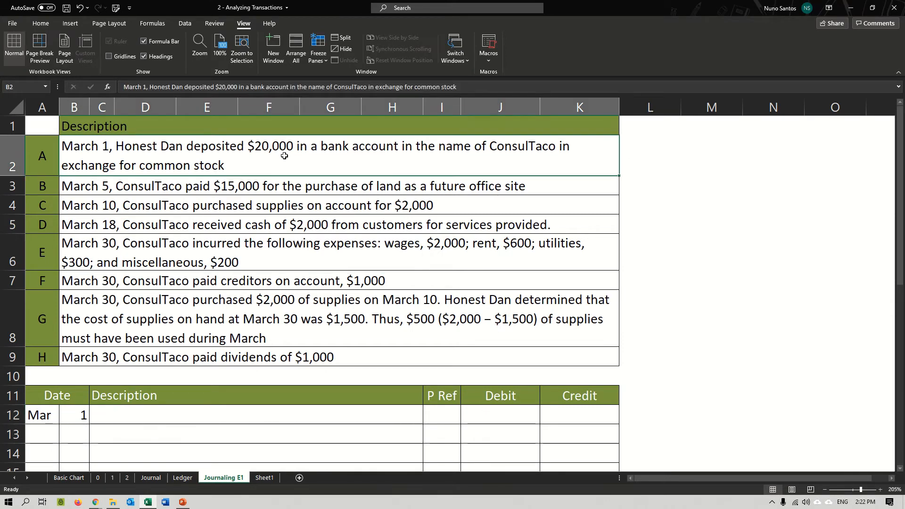
{"action": "left_click", "coordinate": [264, 478]}
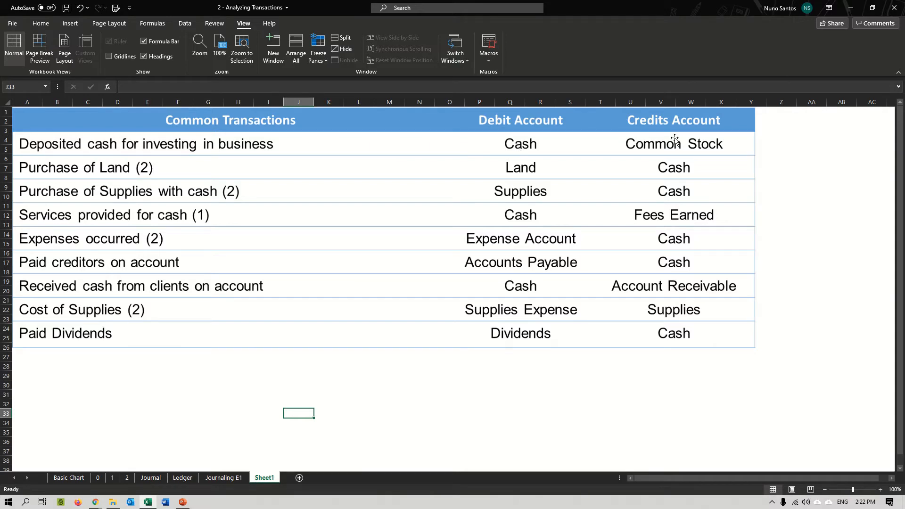
{"action": "left_click", "coordinate": [224, 477]}
{"action": "left_click", "coordinate": [105, 419]}
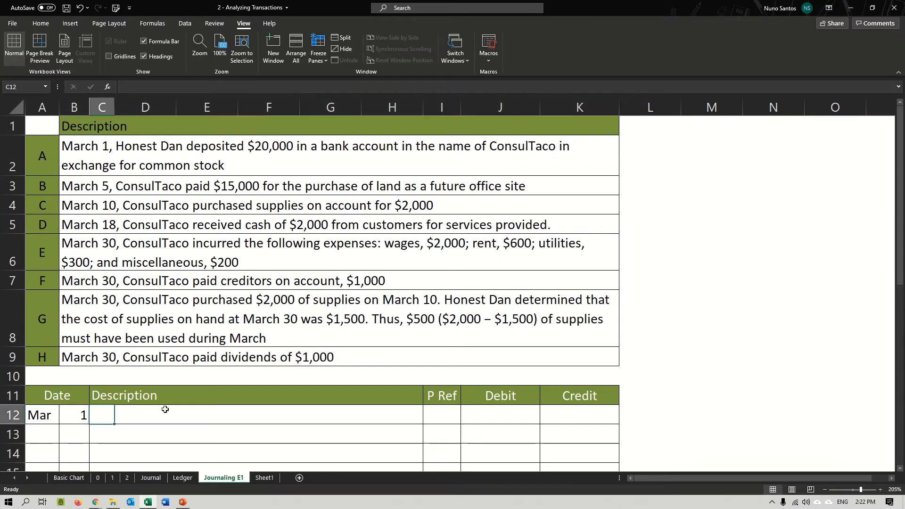
{"action": "type", "text": "Cash"}
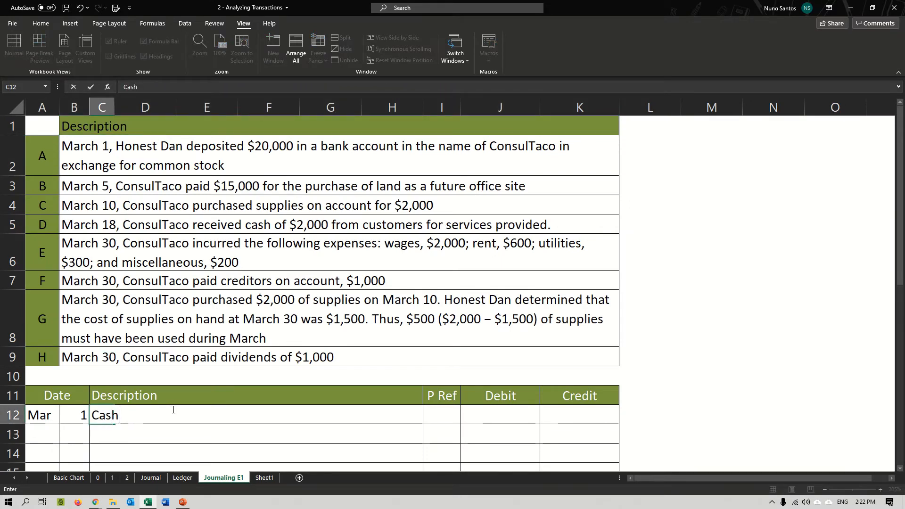
{"action": "key", "text": "Return"}
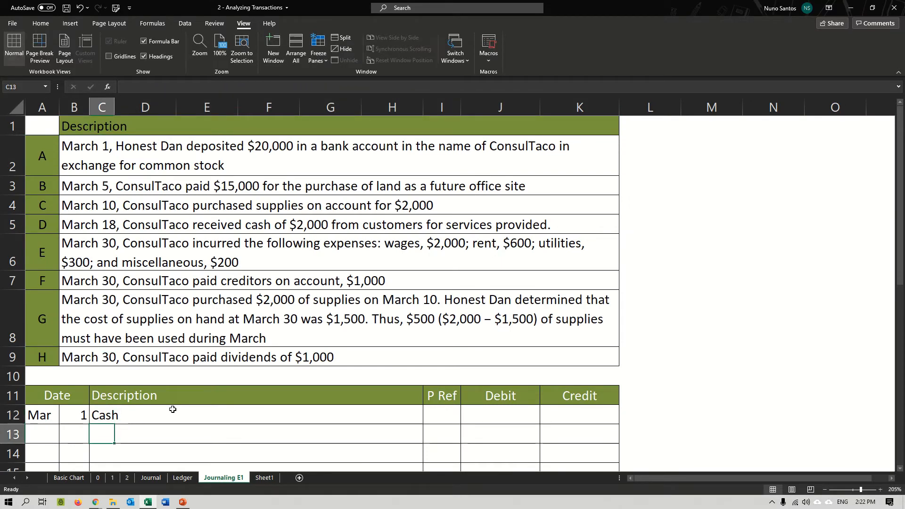
{"action": "key", "text": "Tab"}
{"action": "type", "text": "Common Stock"}
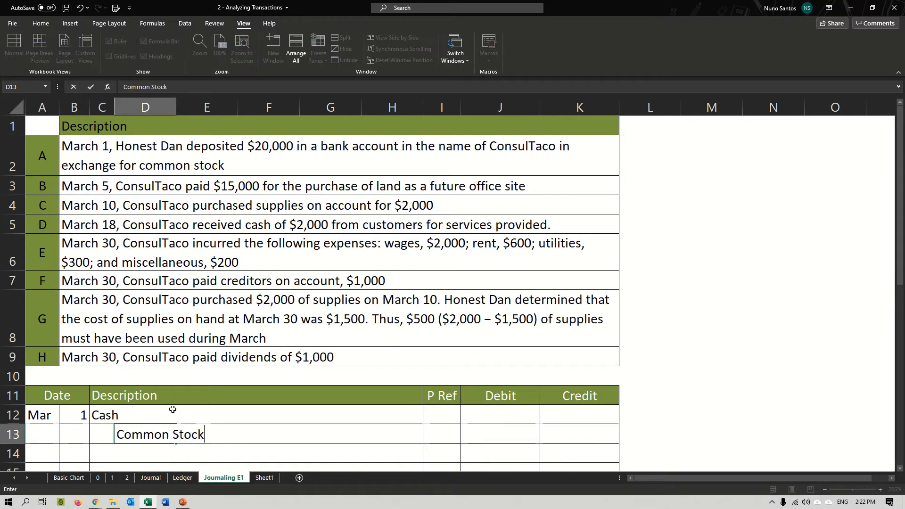
{"action": "key", "text": "Return"}
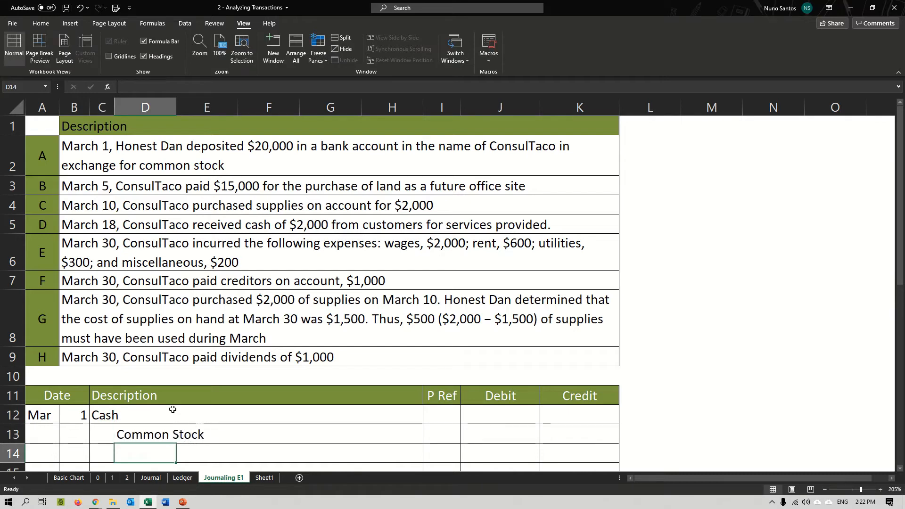
{"action": "key", "text": "Up"}
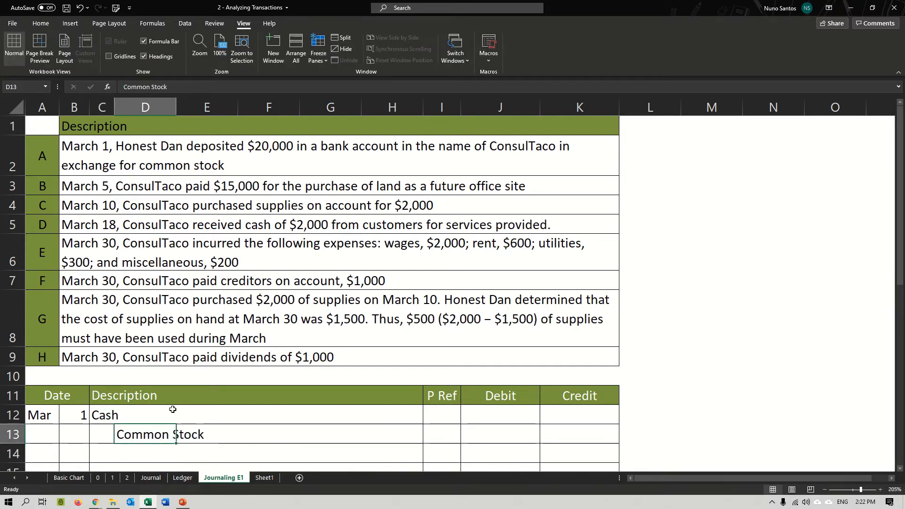
Enter a 20,000 debit for Cash in J12 and a 20,000 credit for Common Stock in K13
{"action": "left_click", "coordinate": [486, 417]}
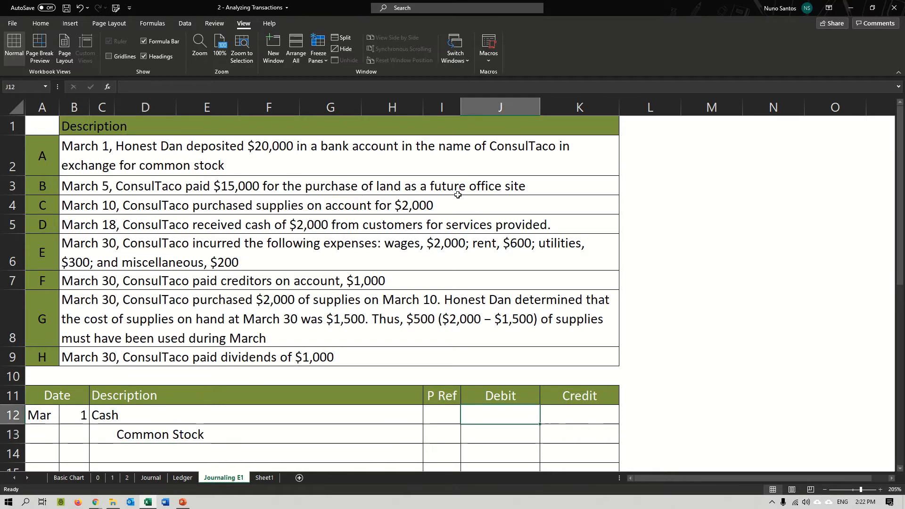
{"action": "type", "text": "20,000"}
{"action": "key", "text": "Return"}
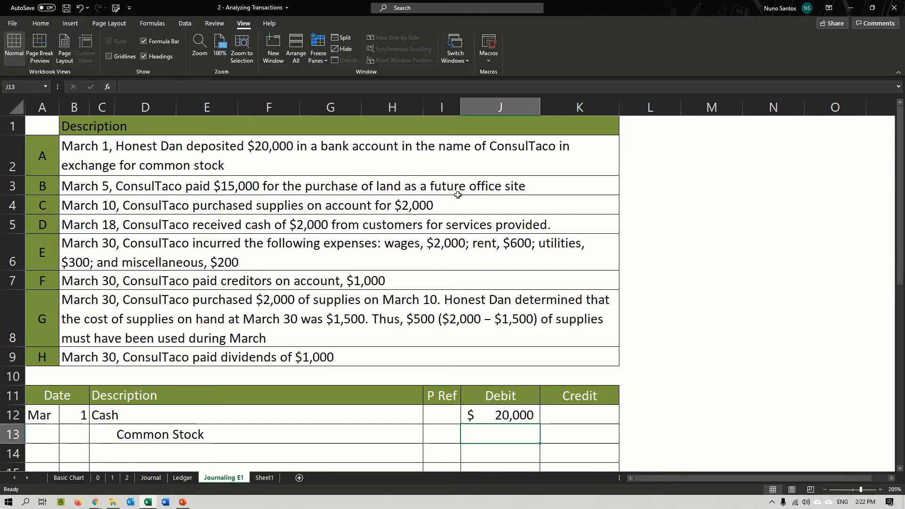
{"action": "key", "text": "Tab"}
{"action": "type", "text": "2"}
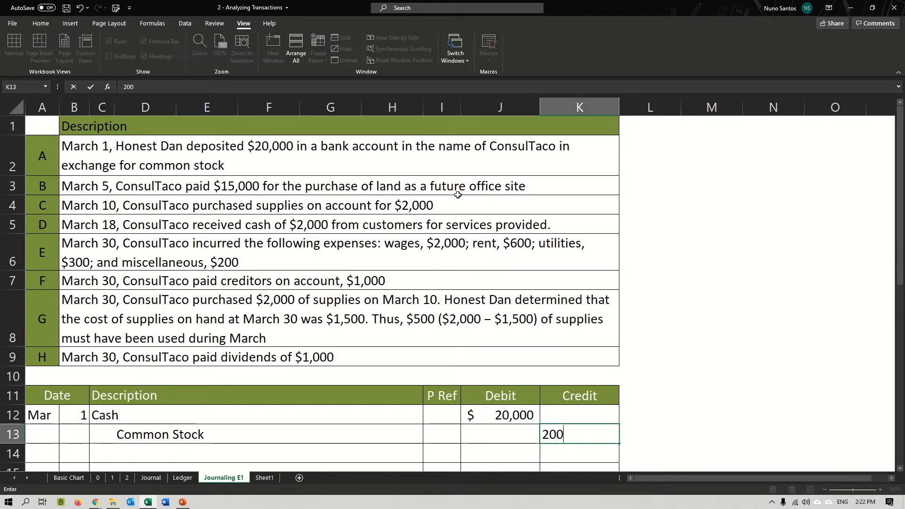
{"action": "key", "text": "Return"}
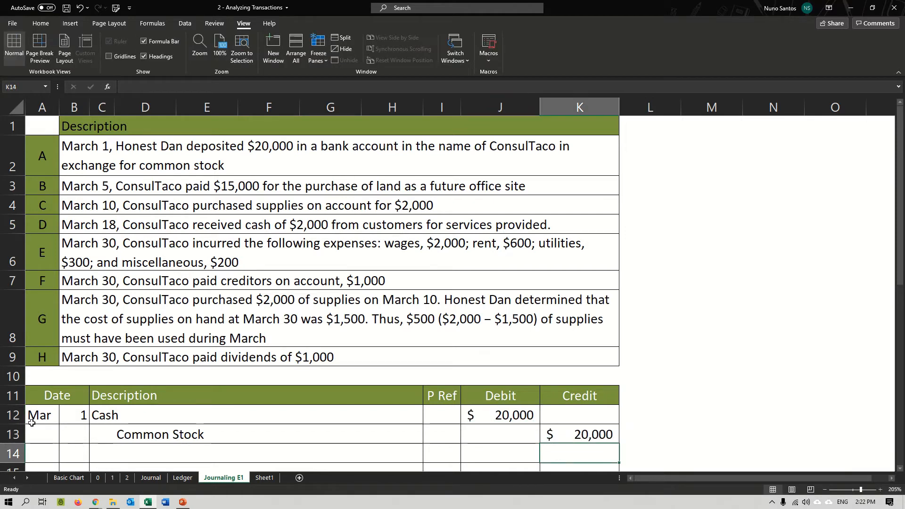
{"action": "left_click_drag", "start_coordinate": [31, 415], "coordinate": [508, 411]}
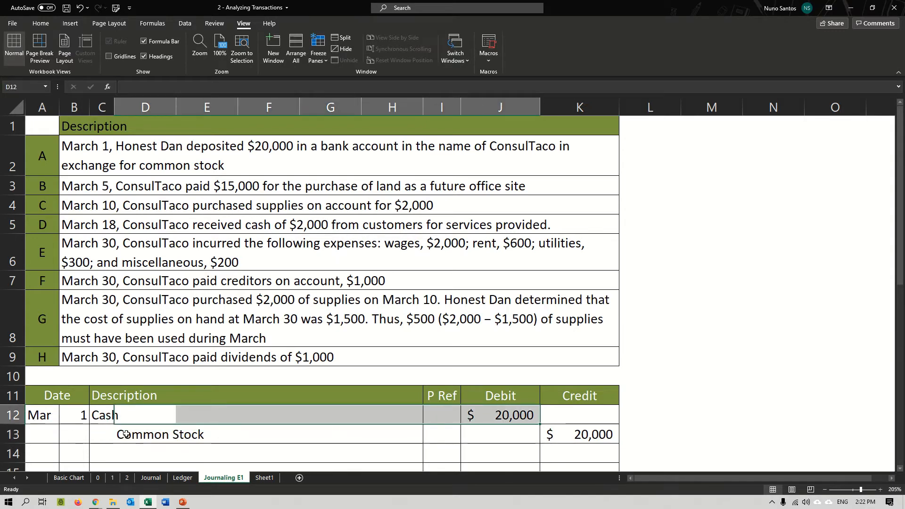
{"action": "left_click_drag", "start_coordinate": [125, 434], "coordinate": [572, 434]}
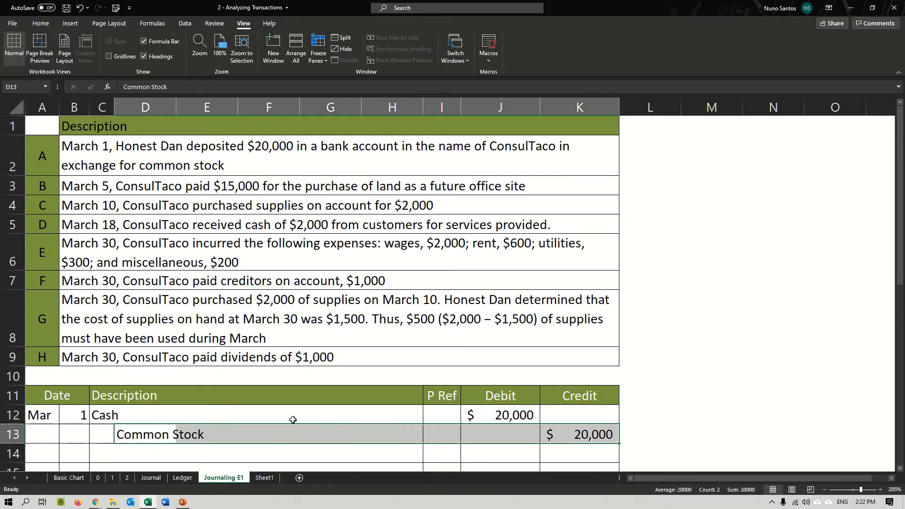
Copy the bank deposit wording from transaction A's description into D14, and undo the paste
{"action": "left_click", "coordinate": [100, 456]}
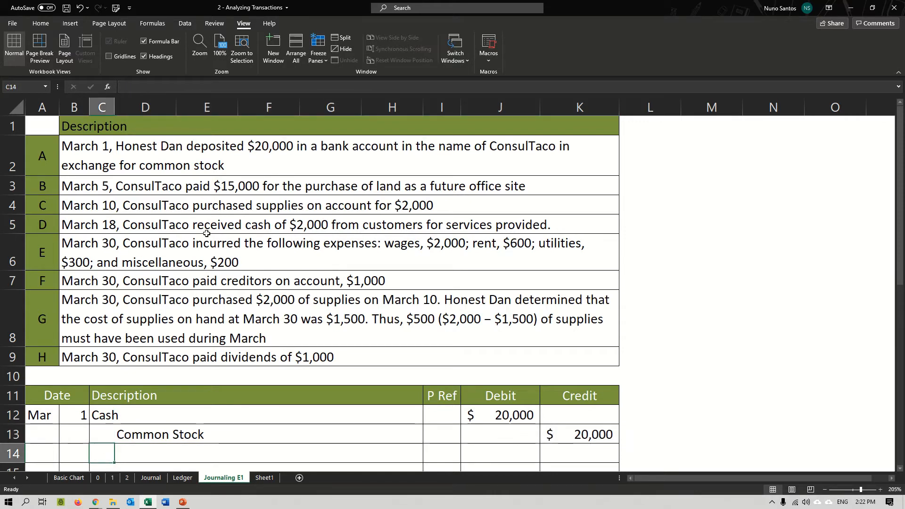
{"action": "double_click", "coordinate": [165, 167]}
{"action": "left_click_drag", "start_coordinate": [116, 147], "coordinate": [556, 145]}
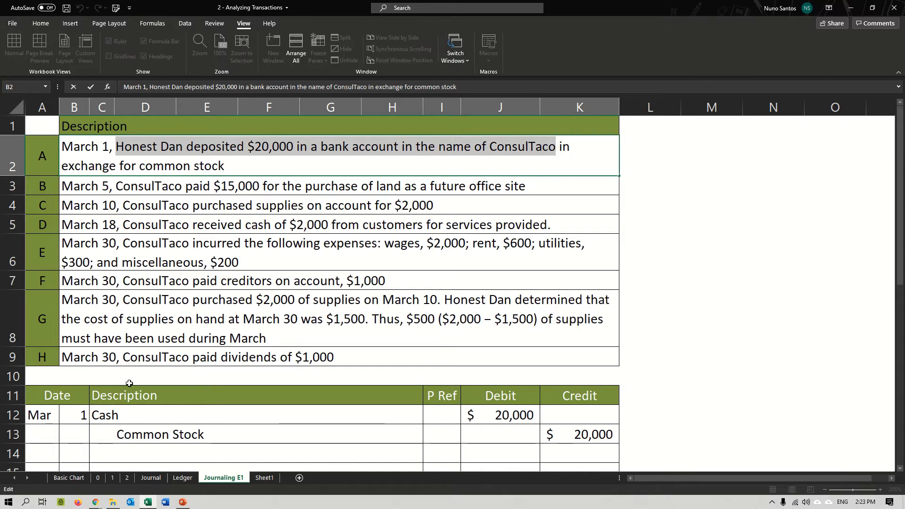
{"action": "key", "text": "ctrl+c"}
{"action": "double_click", "coordinate": [135, 450]}
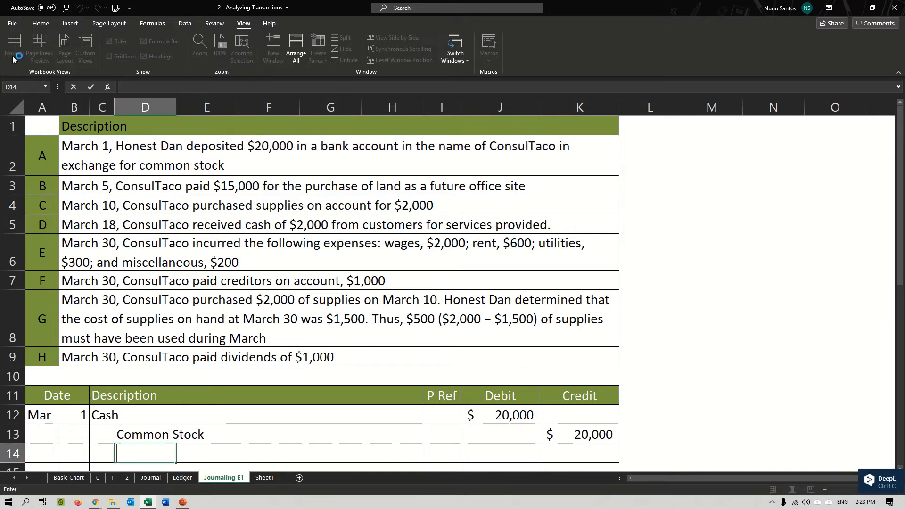
{"action": "left_click", "coordinate": [40, 24]}
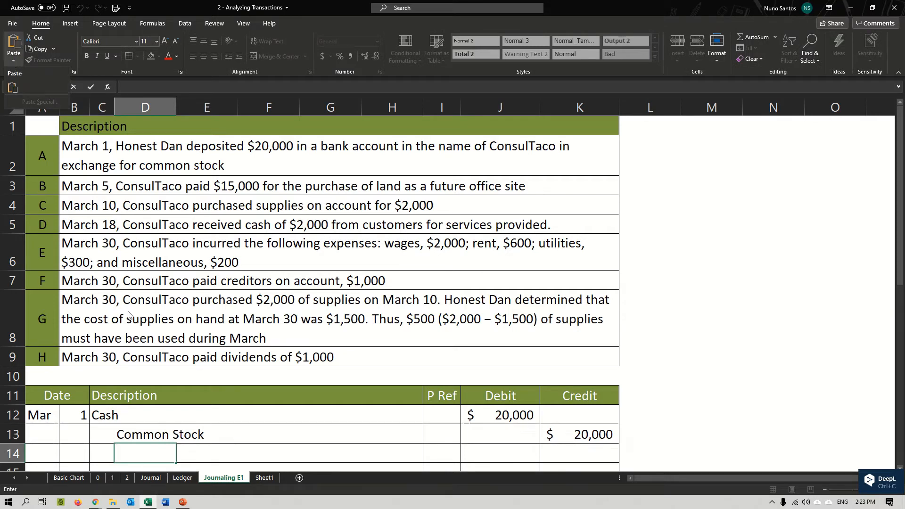
{"action": "left_click", "coordinate": [242, 455]}
{"action": "left_click", "coordinate": [131, 455]}
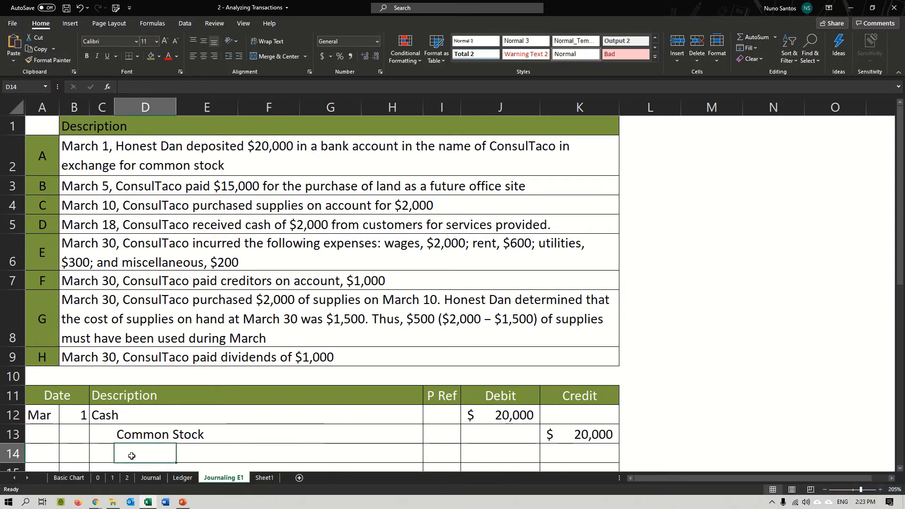
{"action": "left_click", "coordinate": [14, 60]}
{"action": "left_click", "coordinate": [18, 87]}
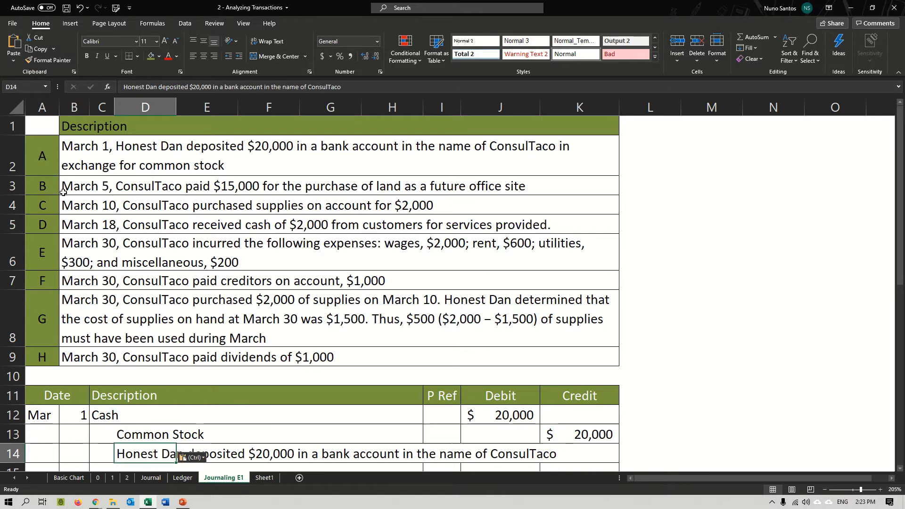
{"action": "key", "text": "ctrl+z"}
Enter Transaction A as the journal entry's explanation in D14
{"action": "type", "text": "Transa"}
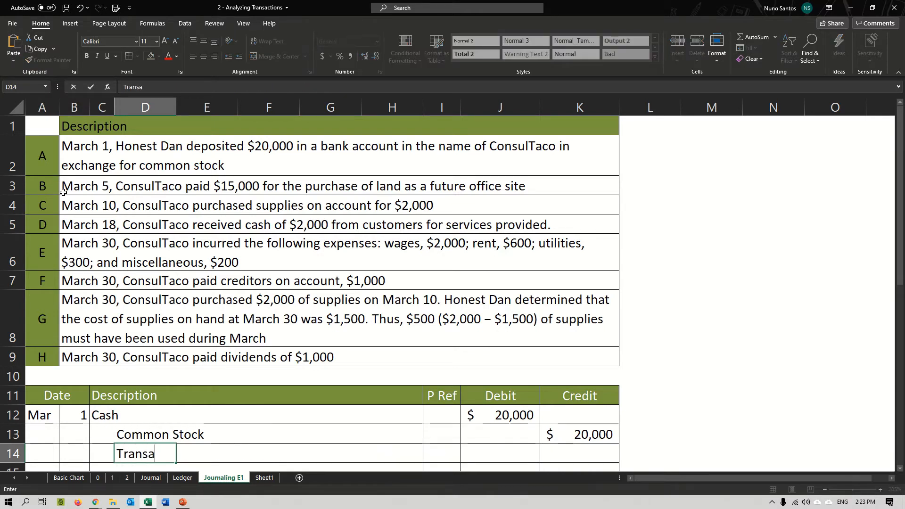
{"action": "type", "text": "ction A"}
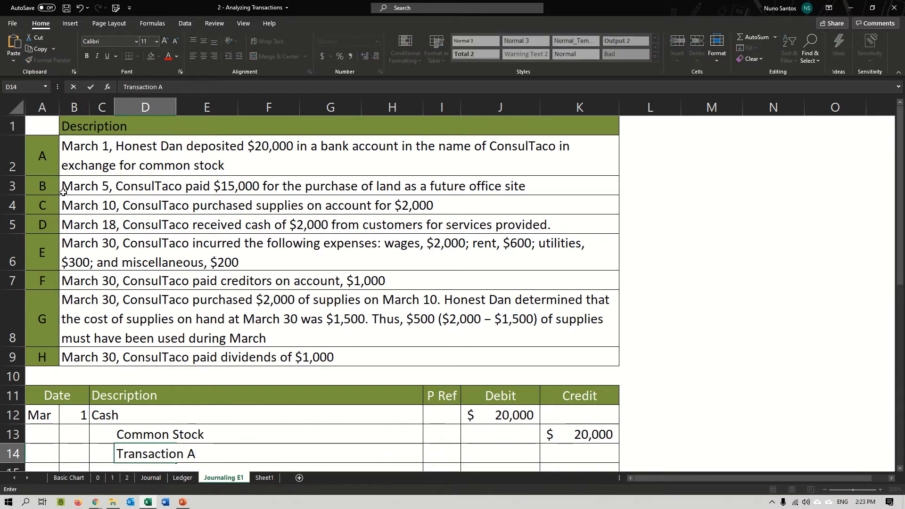
{"action": "key", "text": "Return"}
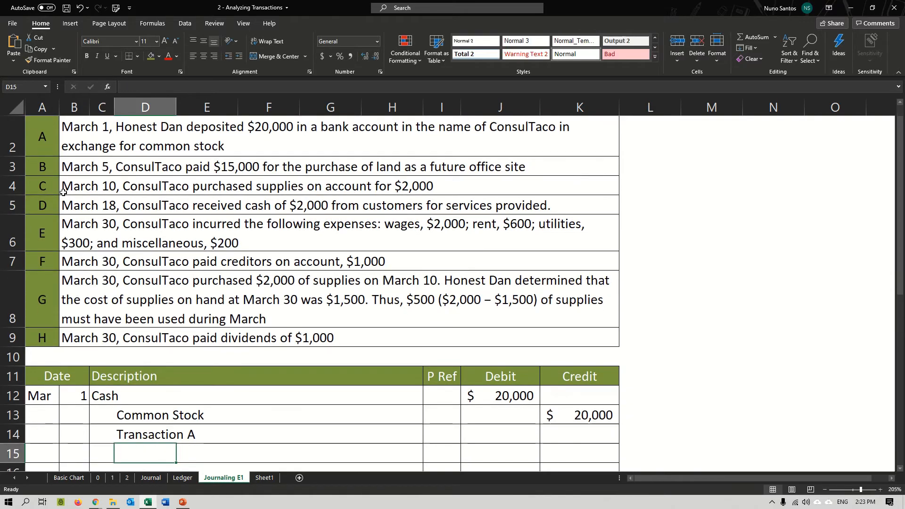
Replace the explanation in D14 with "initial investment of" followed by the owner's name
{"action": "key", "text": "Up"}
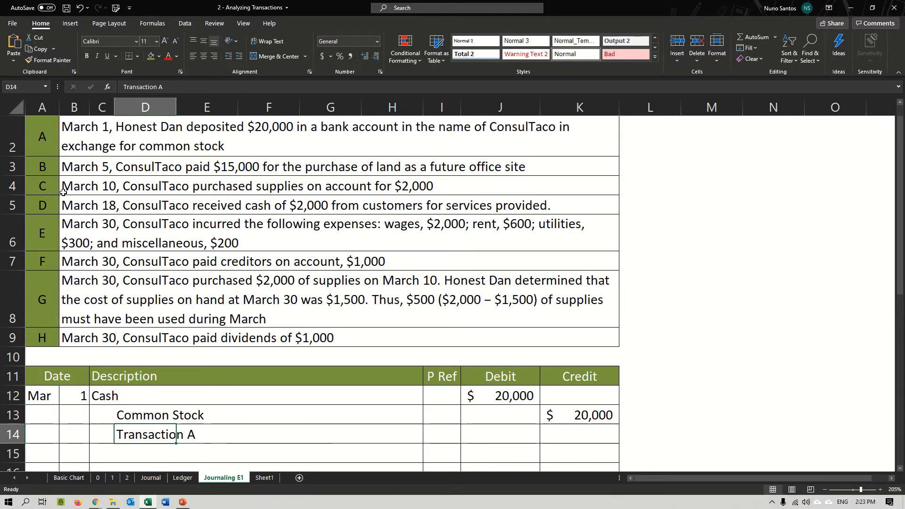
{"action": "type", "text": "initial inv"}
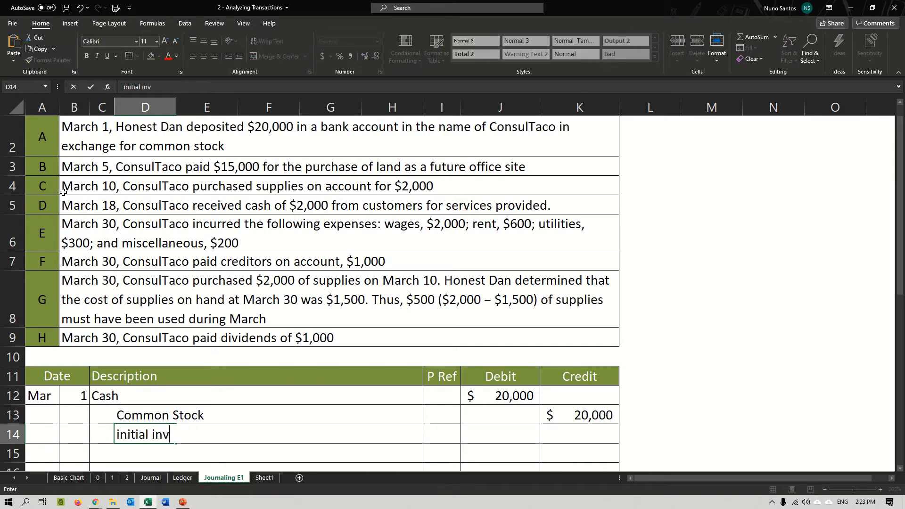
{"action": "type", "text": "estment of Hon"}
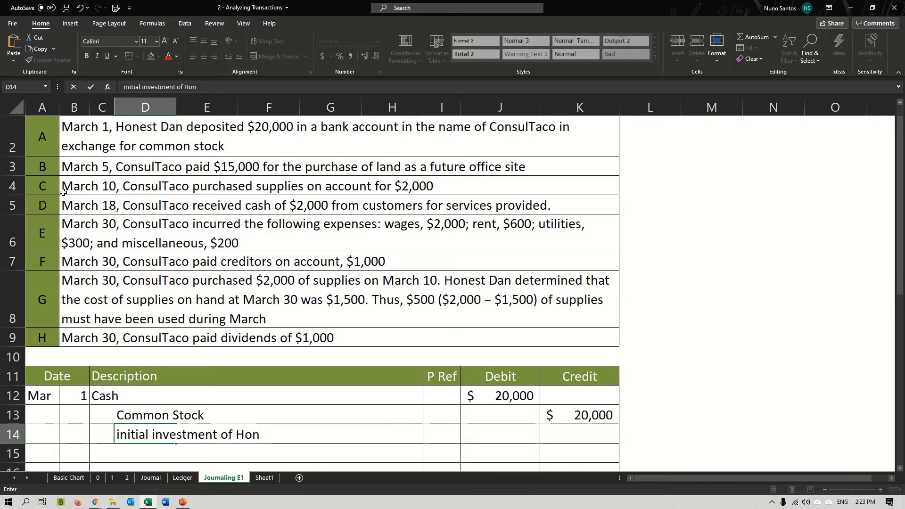
{"action": "type", "text": "est"}
{"action": "type", "text": " Dan"}
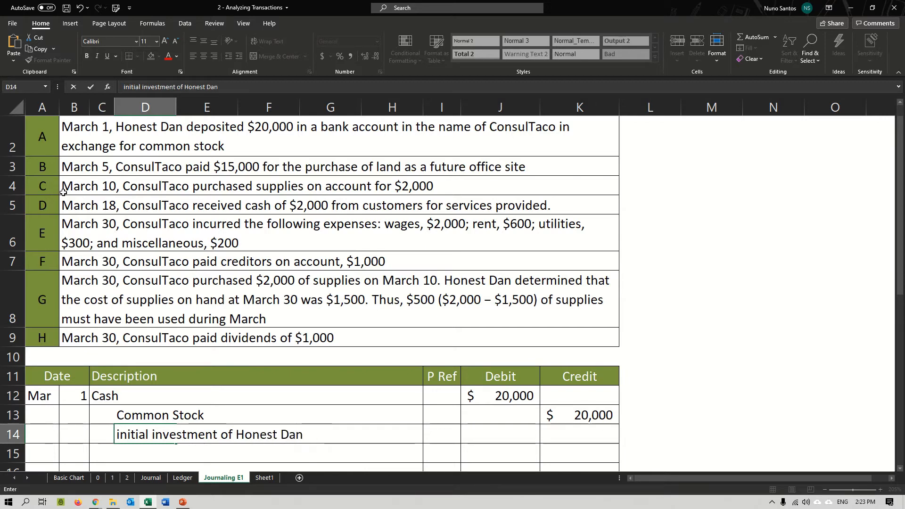
{"action": "key", "text": "Return"}
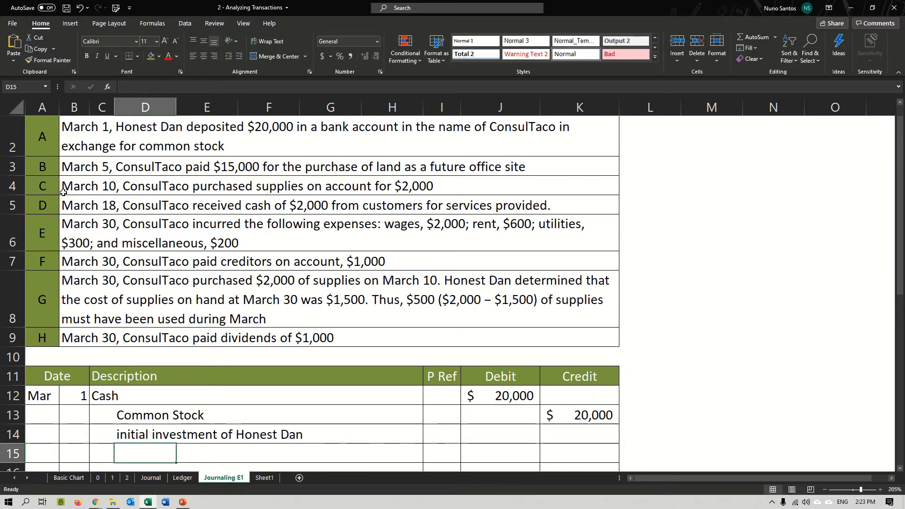
Hide row 2, which holds the recorded transaction A
{"action": "left_click_drag", "start_coordinate": [41, 395], "coordinate": [612, 440]}
{"action": "left_click_drag", "start_coordinate": [13, 205], "coordinate": [12, 186]}
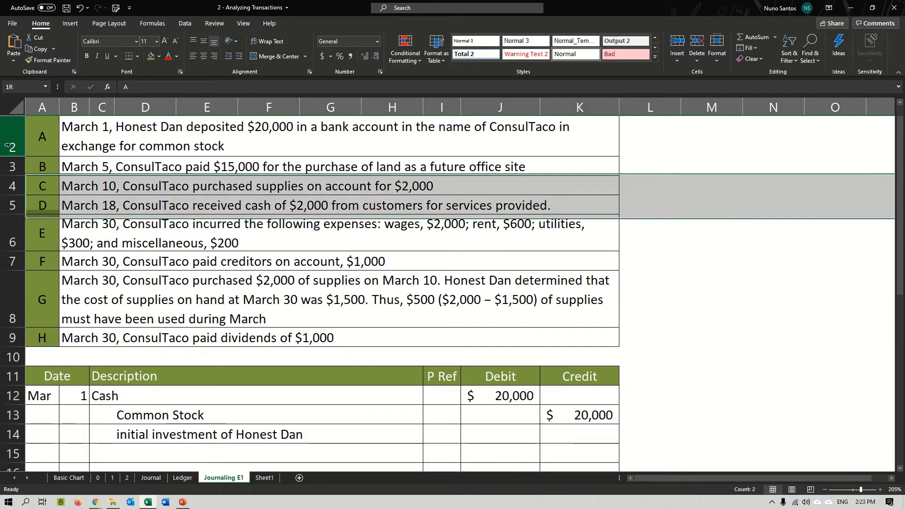
{"action": "right_click", "coordinate": [12, 141]}
{"action": "left_click", "coordinate": [34, 290]}
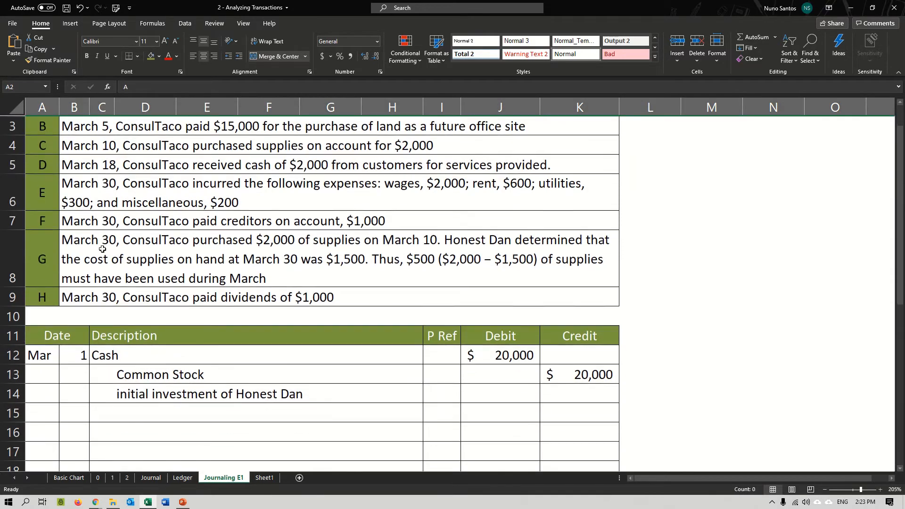
Enter 5 in B15 as the day of transaction B's journal entry
{"action": "left_click", "coordinate": [53, 433]}
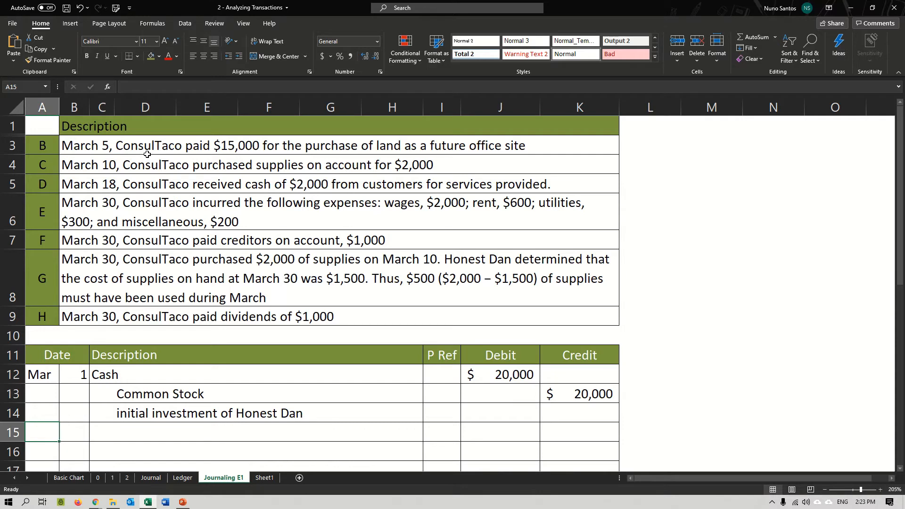
{"action": "key", "text": "Right"}
{"action": "type", "text": "5"}
{"action": "key", "text": "ctrl+Return"}
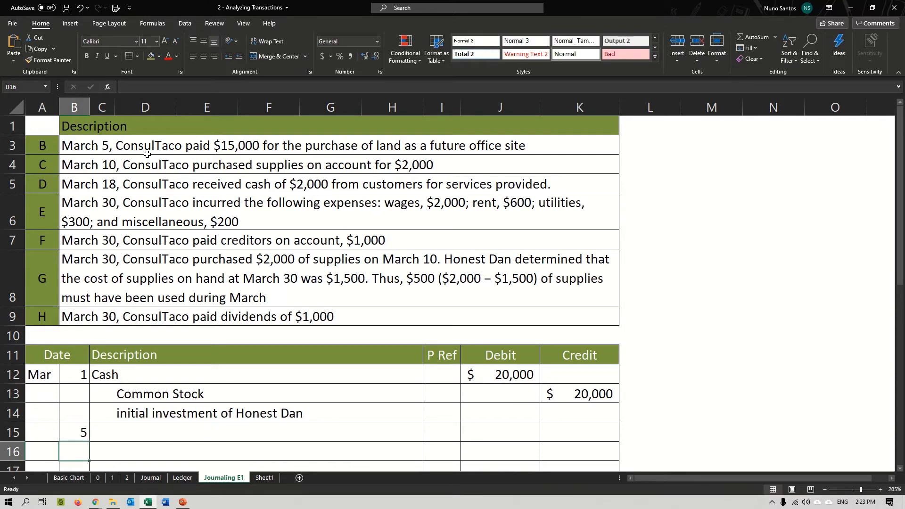
Consult Sheet1 for the debit and credit accounts of a land purchase, and check the payment wording in transaction B's description
{"action": "key", "text": "Right"}
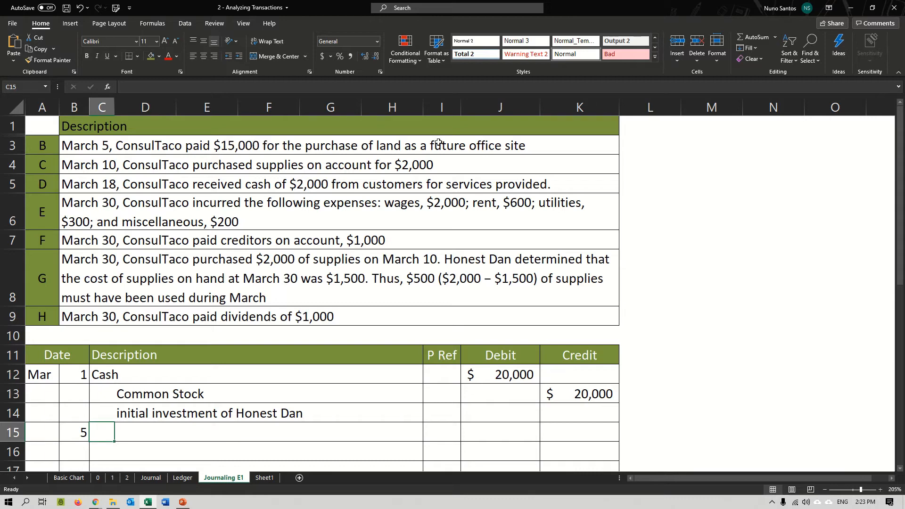
{"action": "left_click", "coordinate": [265, 478]}
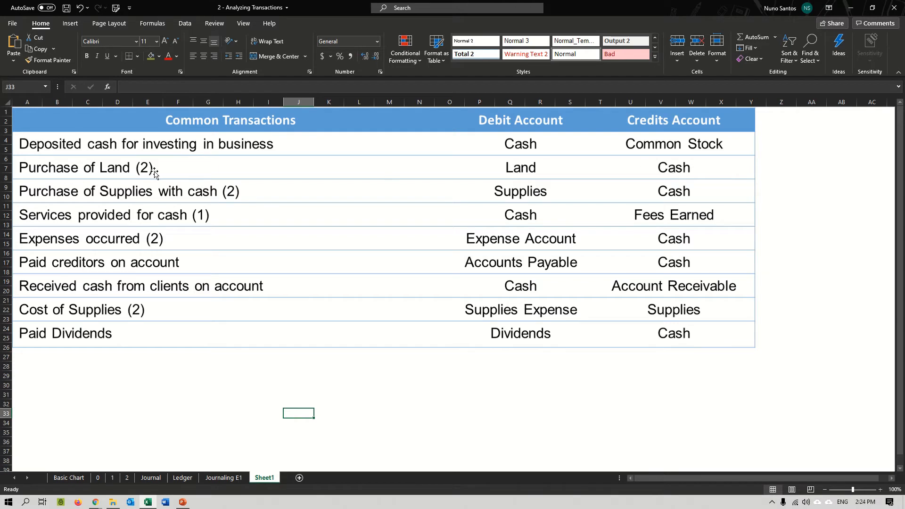
{"action": "left_click", "coordinate": [235, 477]}
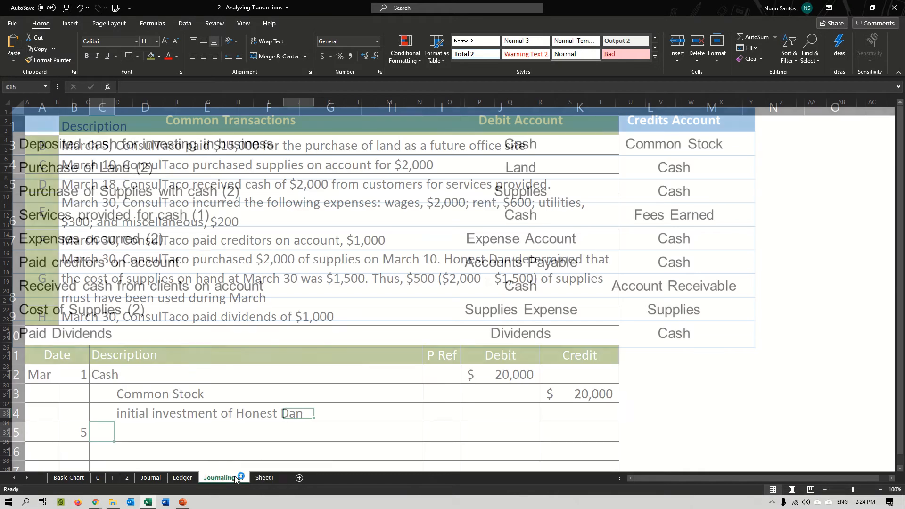
{"action": "double_click", "coordinate": [189, 144]}
{"action": "left_click_drag", "start_coordinate": [187, 144], "coordinate": [259, 145]}
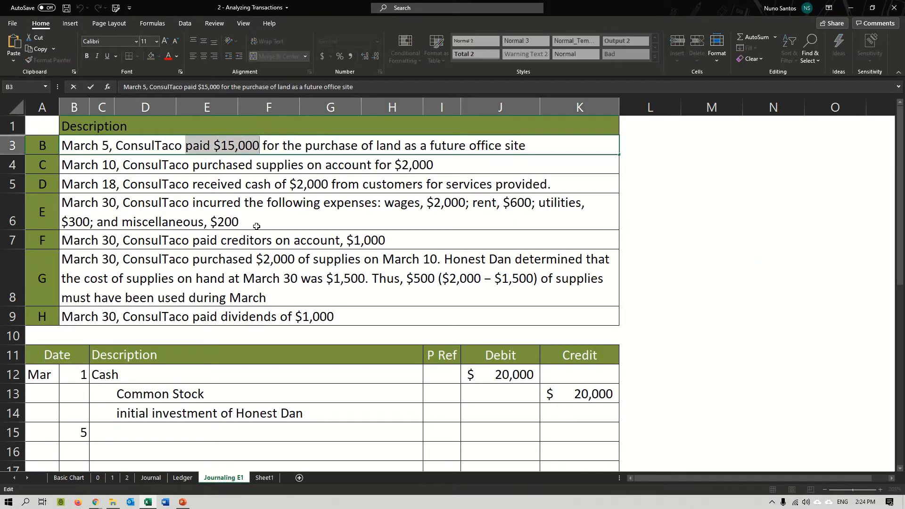
{"action": "left_click", "coordinate": [236, 365]}
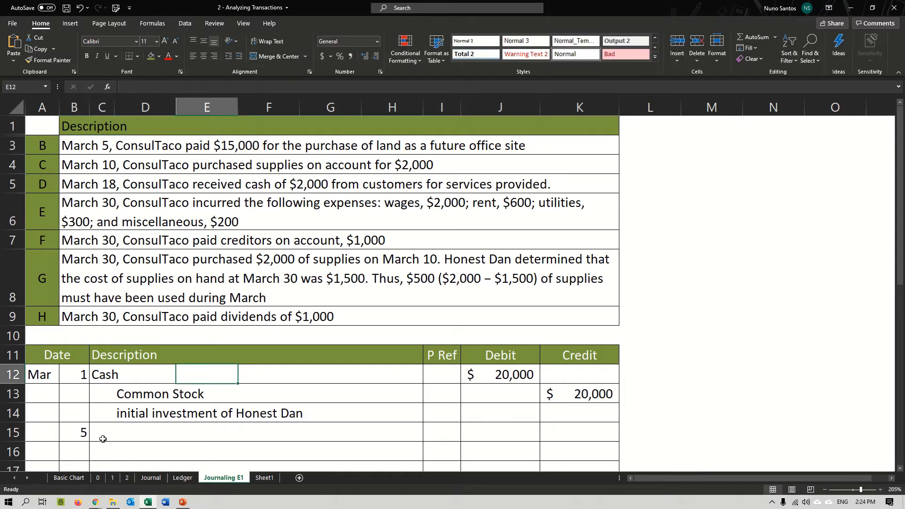
{"action": "left_click", "coordinate": [265, 478]}
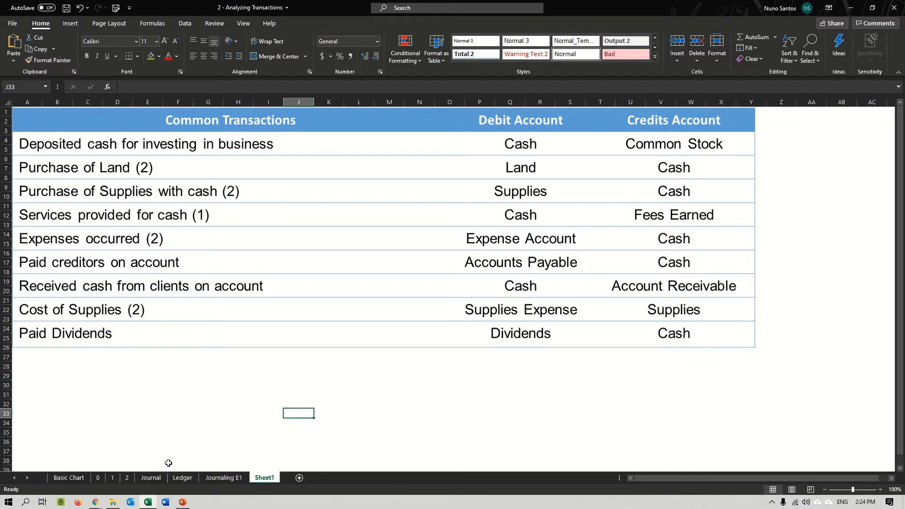
{"action": "left_click", "coordinate": [233, 478]}
Enter Land in C15 of Journaling E1 with a 15,000 debit in J15
{"action": "left_click", "coordinate": [106, 430]}
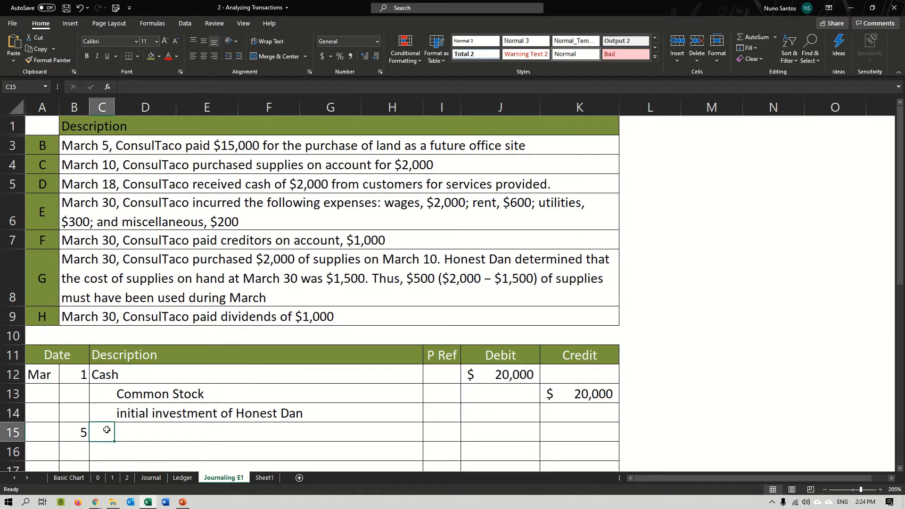
{"action": "type", "text": "Land"}
{"action": "key", "text": "Tab"}
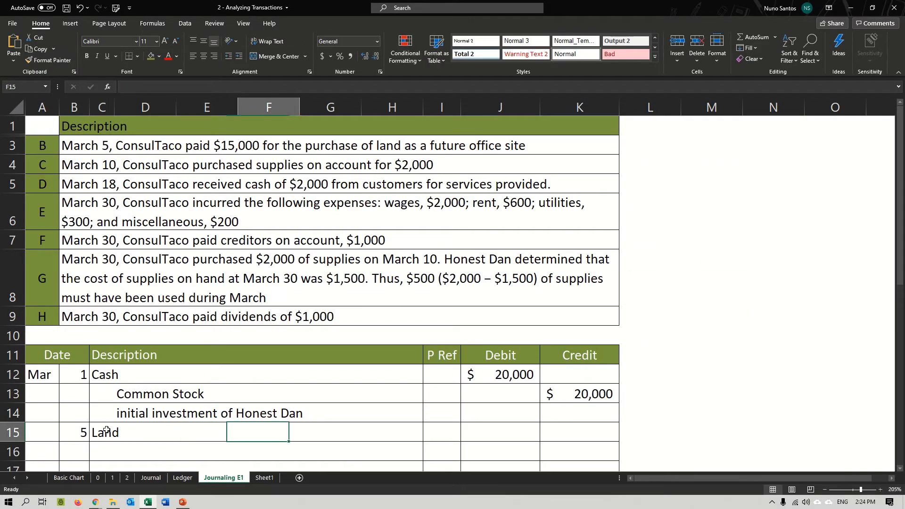
{"action": "key", "text": "Tab"}
{"action": "key", "text": "Tab"}
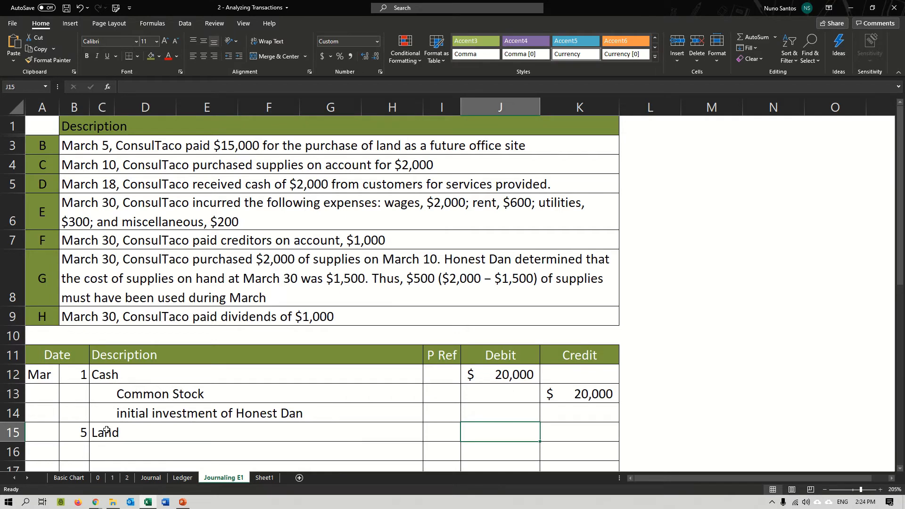
{"action": "type", "text": "1"}
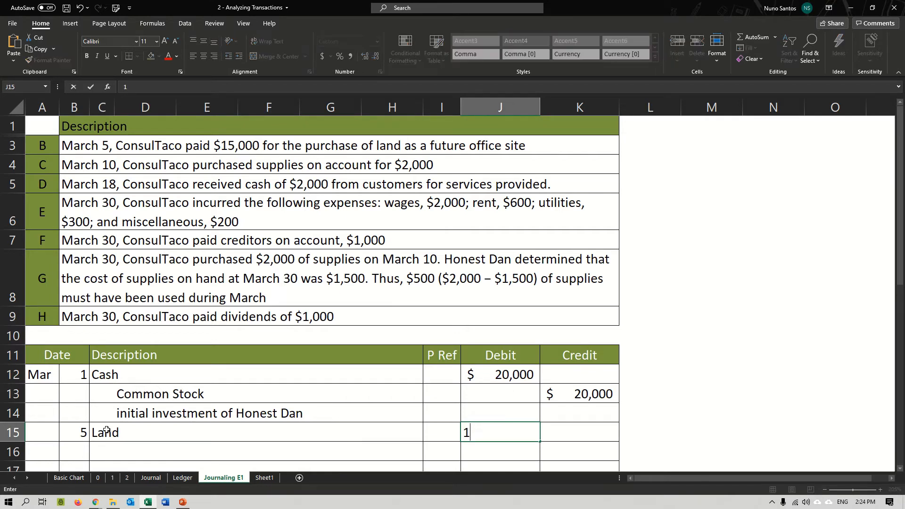
{"action": "key", "text": "Return"}
Enter the indented Cash account in D16 with a 15,000 credit in K16
{"action": "key", "text": "Left"}
{"action": "key", "text": "Left"}
{"action": "key", "text": "Left"}
{"action": "key", "text": "Left"}
{"action": "key", "text": "Left"}
{"action": "key", "text": "Left"}
{"action": "key", "text": "Left"}
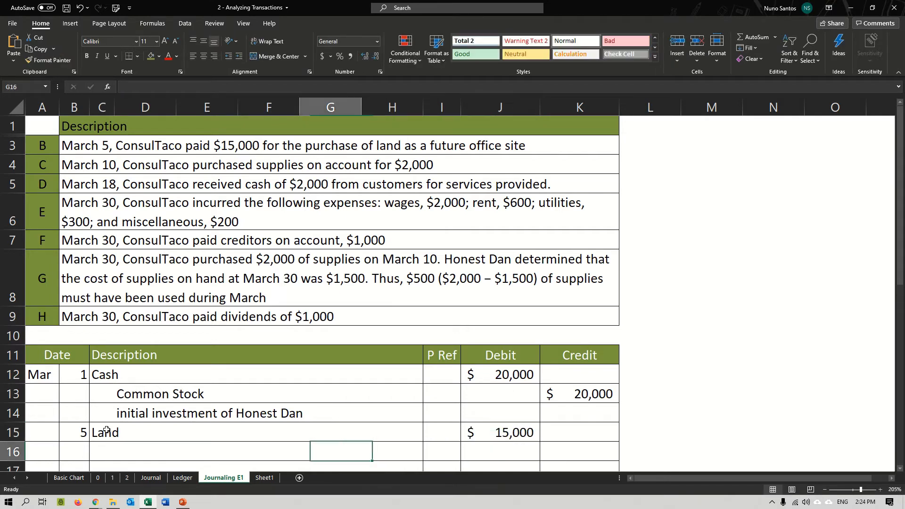
{"action": "key", "text": "Right"}
{"action": "type", "text": "Cas"}
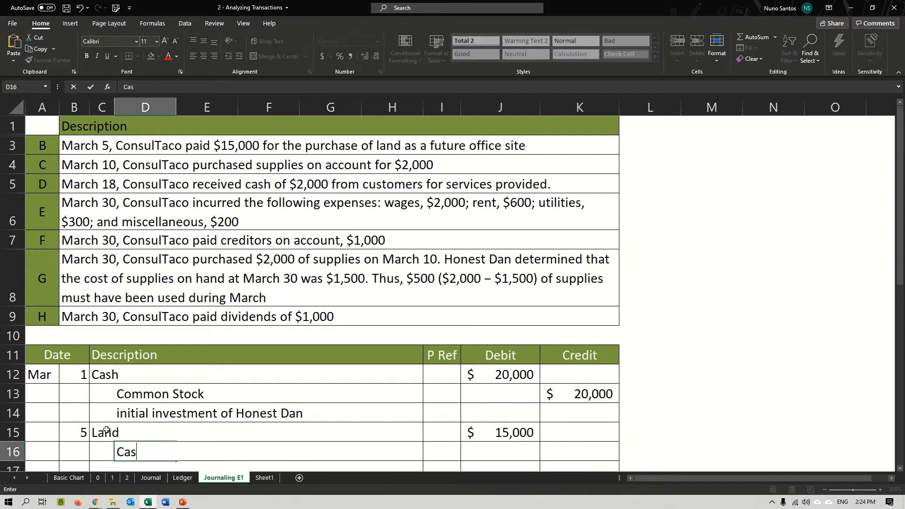
{"action": "left_click", "coordinate": [561, 451]}
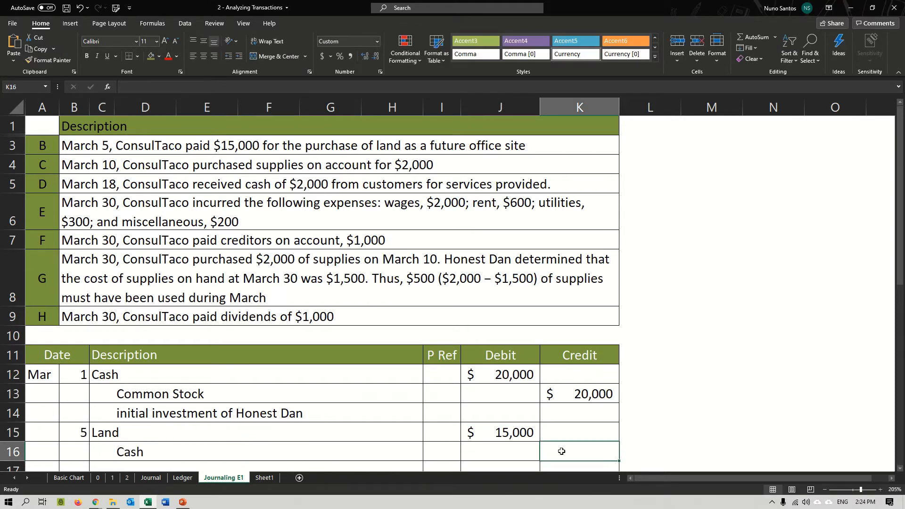
{"action": "type", "text": "15000"}
{"action": "key", "text": "Return"}
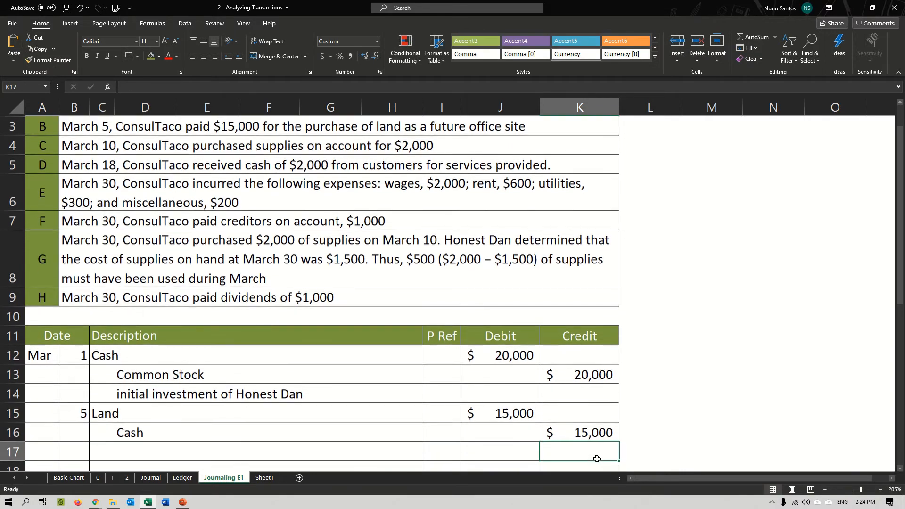
Italicize transaction A's explanation in D14, paste it into C14 without formatting, and clear D14
{"action": "left_click", "coordinate": [96, 457]}
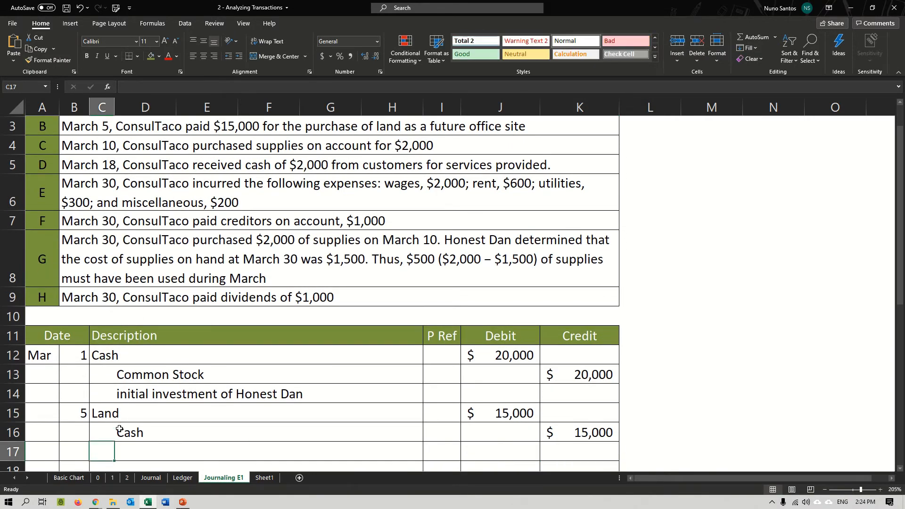
{"action": "left_click", "coordinate": [130, 399]}
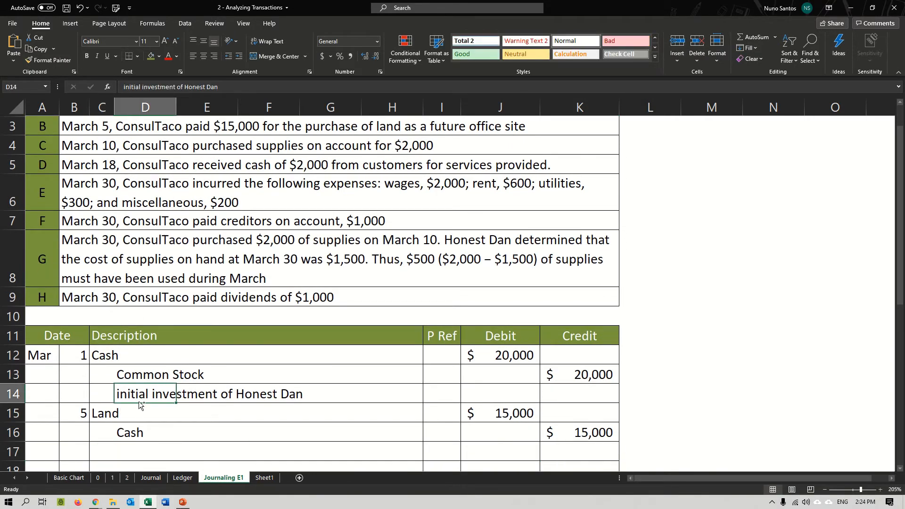
{"action": "key", "text": "ctrl+i"}
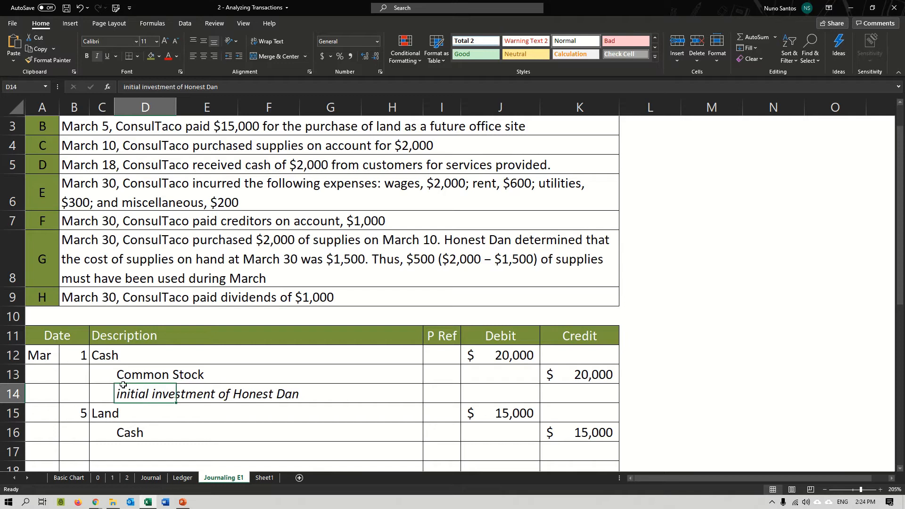
{"action": "key", "text": "ctrl+c"}
{"action": "left_click", "coordinate": [106, 391]}
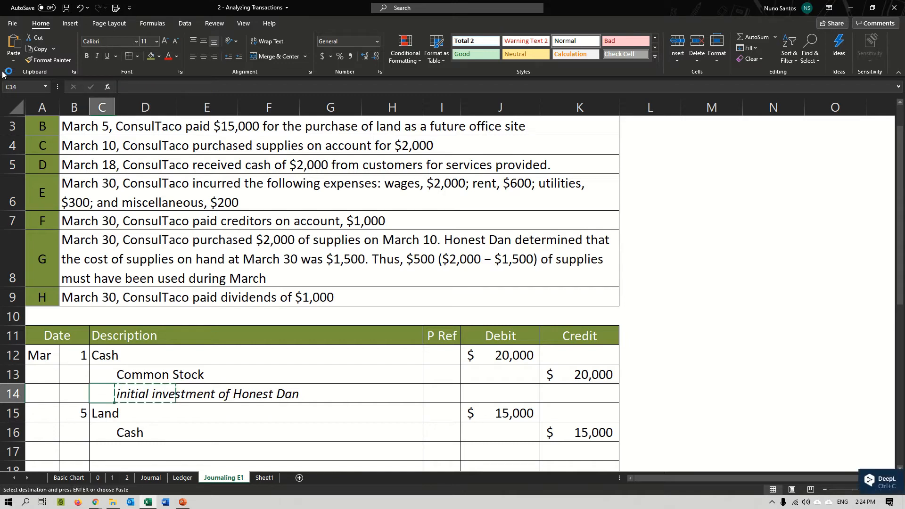
{"action": "left_click", "coordinate": [13, 59]}
{"action": "left_click", "coordinate": [13, 130]}
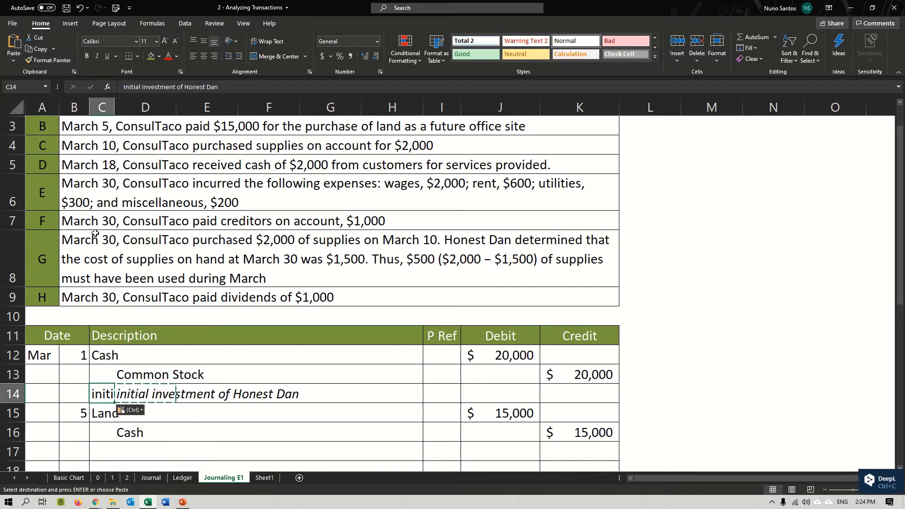
{"action": "key", "text": "Right"}
{"action": "key", "text": "Delete"}
Enter "purchase of land" in italics in C17 as the explanation of transaction B's entry
{"action": "key", "text": "Down"}
{"action": "key", "text": "Down"}
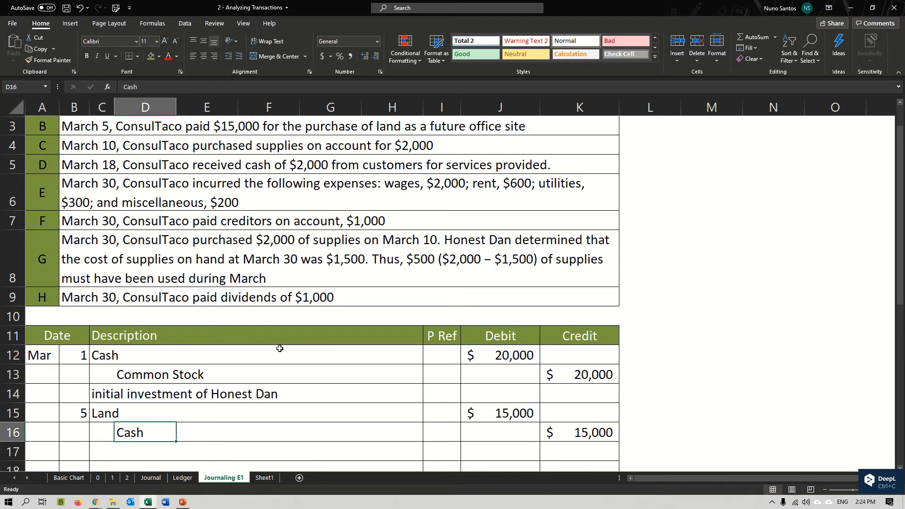
{"action": "key", "text": "Left"}
{"action": "key", "text": "Down"}
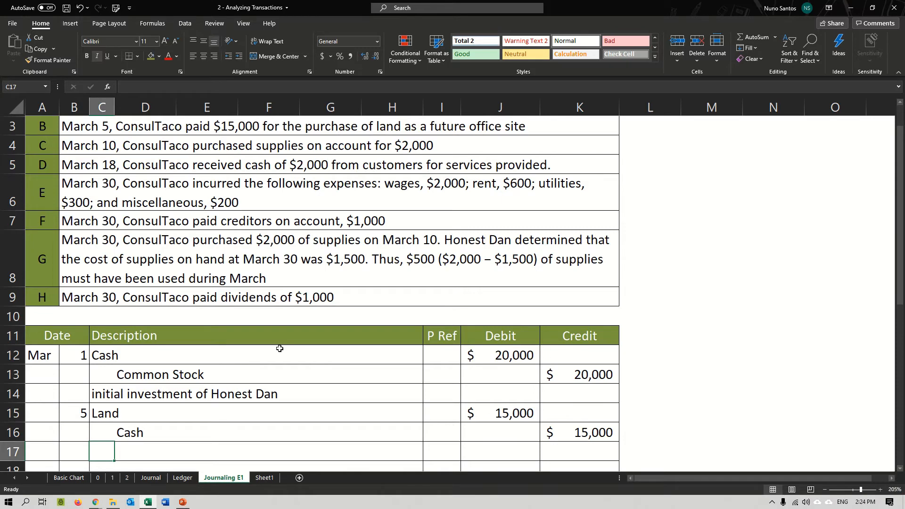
{"action": "type", "text": "purchase "}
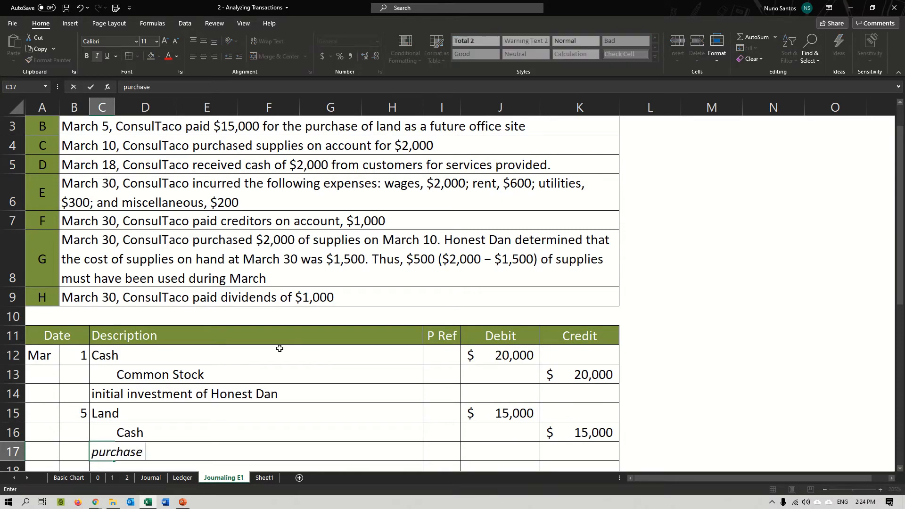
{"action": "type", "text": "of land"}
{"action": "key", "text": "Return"}
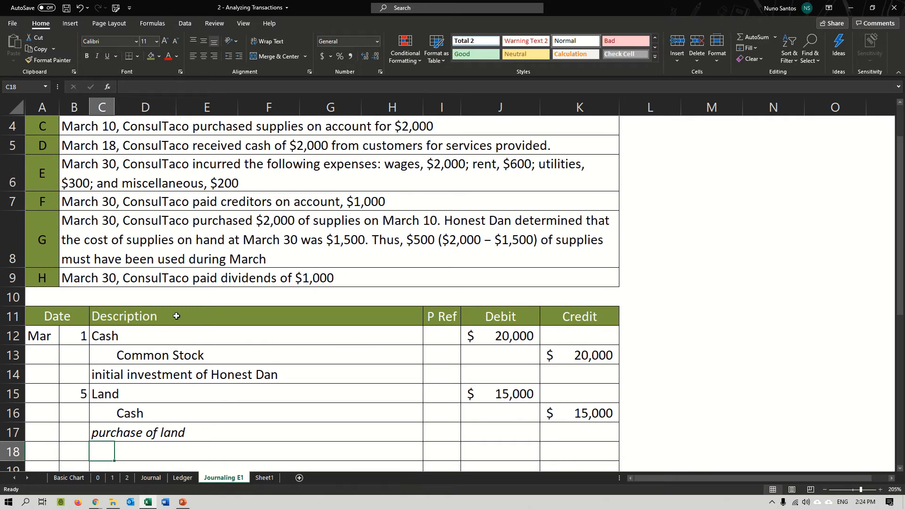
Hide row 3, which holds the recorded transaction B
{"action": "scroll", "coordinate": [68, 134], "scroll_direction": "up", "scroll_amount": 1}
{"action": "left_click", "coordinate": [10, 146]}
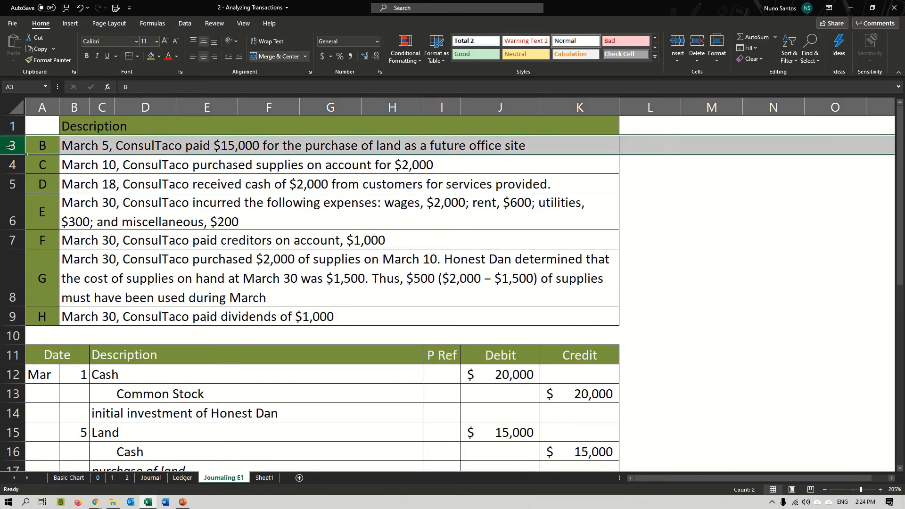
{"action": "right_click", "coordinate": [13, 150]}
{"action": "left_click", "coordinate": [71, 292]}
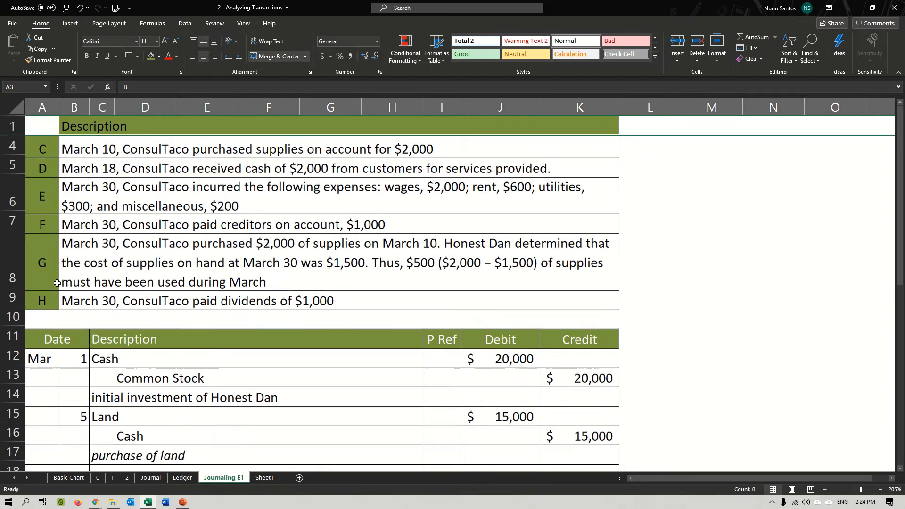
{"action": "scroll", "coordinate": [74, 269], "scroll_direction": "down", "scroll_amount": 1}
{"action": "left_click_drag", "start_coordinate": [14, 336], "coordinate": [21, 426]}
{"action": "right_click", "coordinate": [18, 425]}
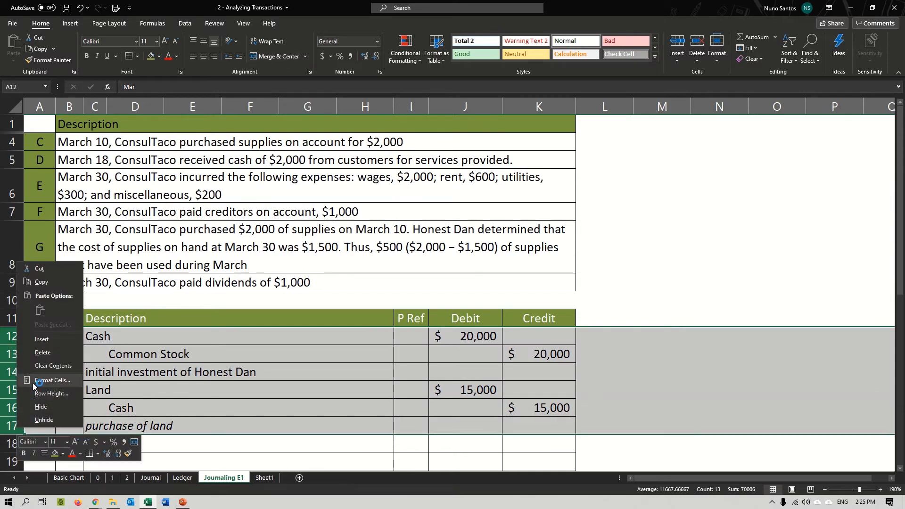
{"action": "left_click", "coordinate": [58, 406]}
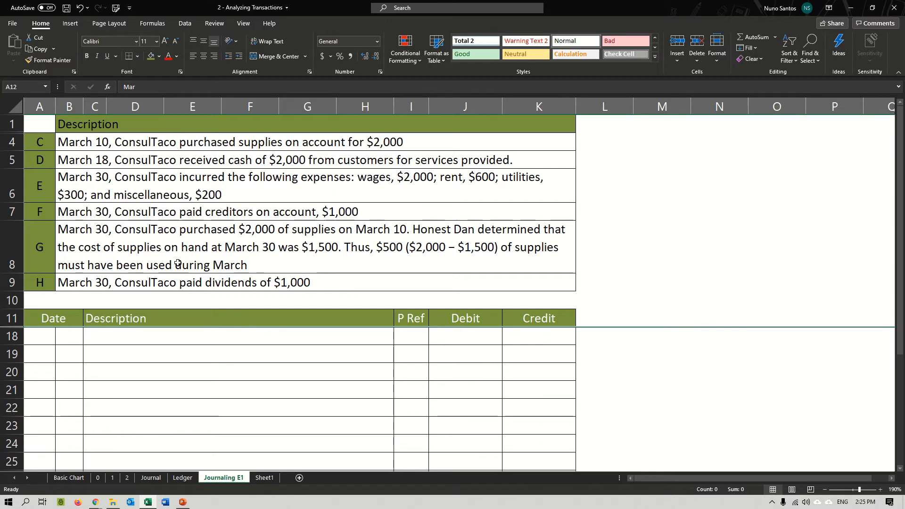
{"action": "key", "text": "ctrl+z"}
Hide rows 12 to 14, which hold transaction A's completed journal entry
{"action": "left_click_drag", "start_coordinate": [13, 335], "coordinate": [13, 369]}
{"action": "right_click", "coordinate": [14, 369]}
{"action": "left_click", "coordinate": [57, 345]}
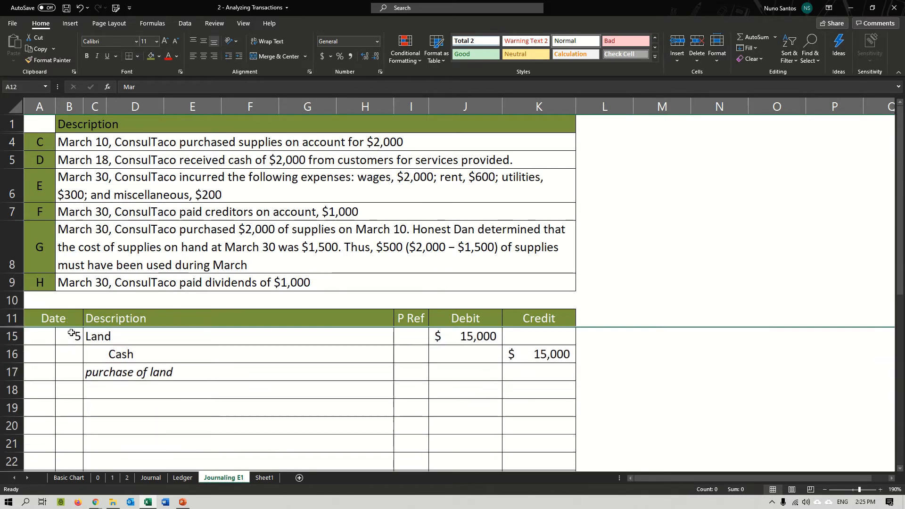
Enter 10 in B18 as the day of transaction C's journal entry
{"action": "left_click", "coordinate": [87, 141]}
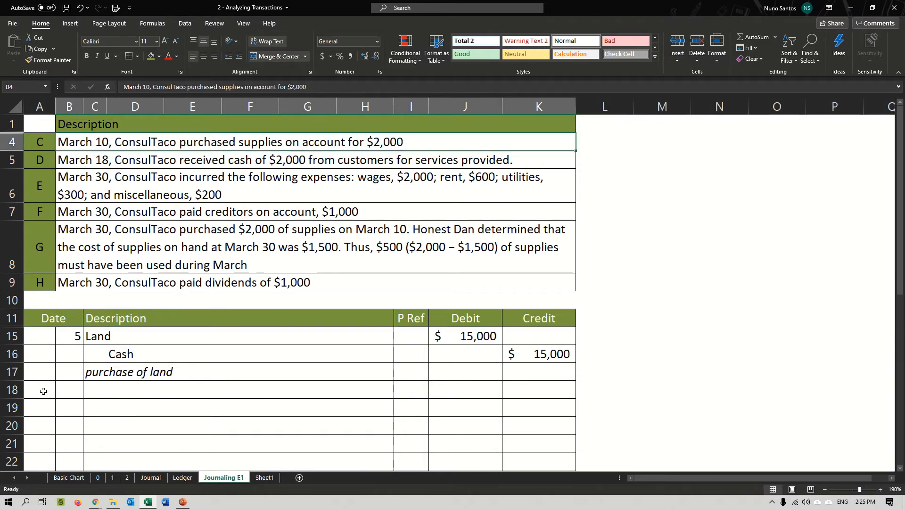
{"action": "left_click", "coordinate": [63, 386]}
{"action": "type", "text": "10"}
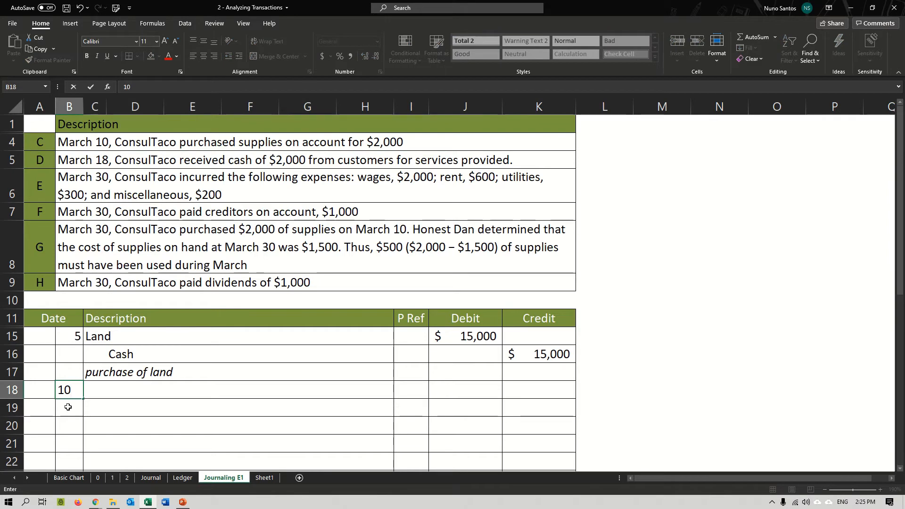
{"action": "left_click", "coordinate": [133, 390]}
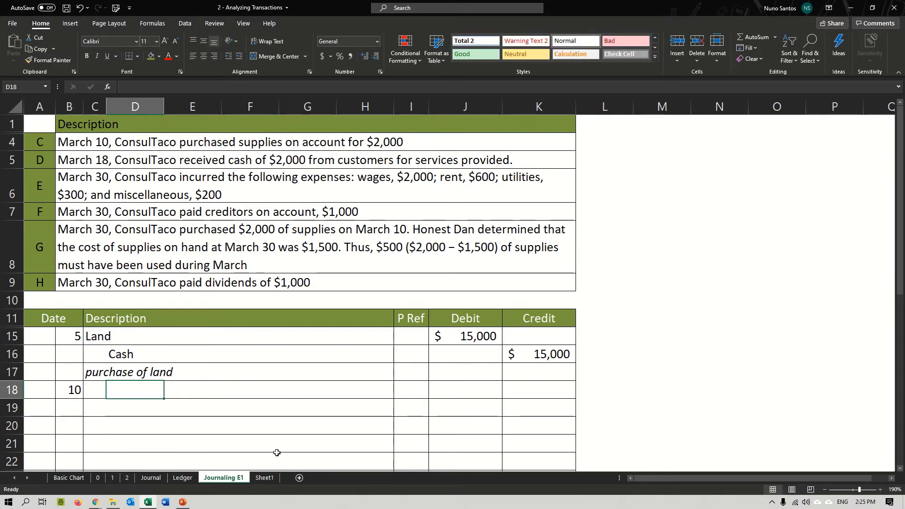
Consult the common transactions table on Sheet1, and enter Supplies in C18 of Journaling E1 with a 2,000 debit in J18
{"action": "left_click", "coordinate": [264, 477]}
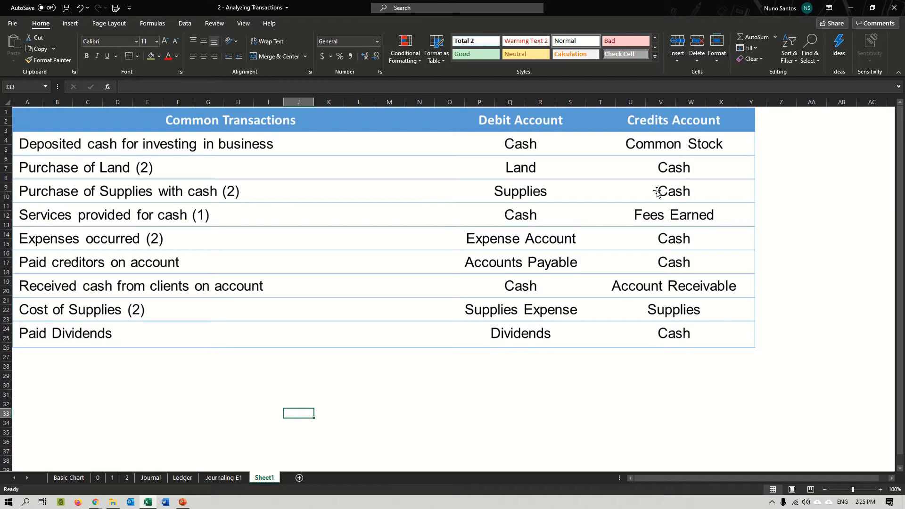
{"action": "left_click", "coordinate": [223, 478]}
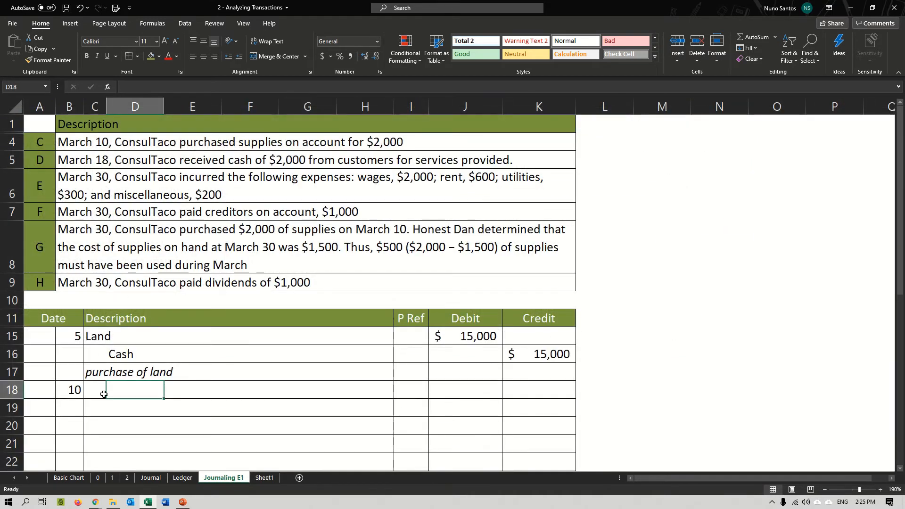
{"action": "type", "text": "Su"}
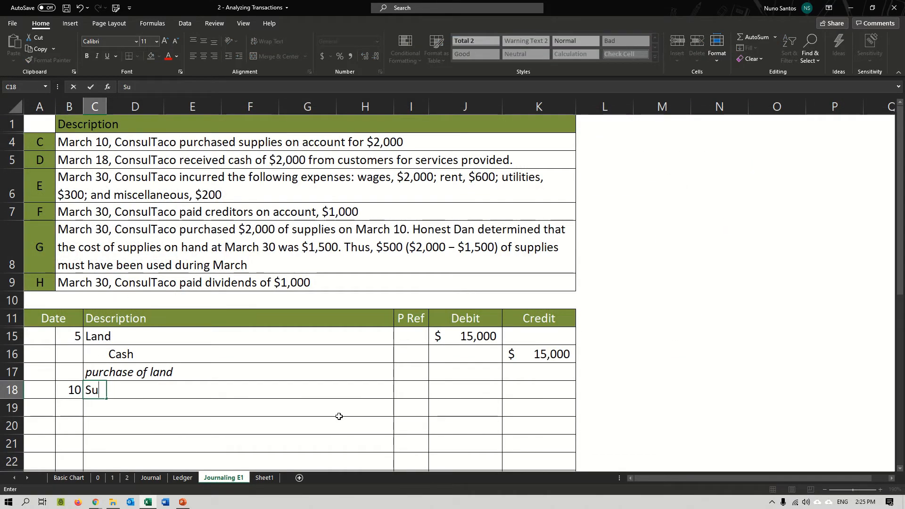
{"action": "type", "text": "pplies"}
{"action": "key", "text": "Tab"}
{"action": "key", "text": "Tab"}
{"action": "key", "text": "Tab"}
{"action": "key", "text": "Tab"}
{"action": "key", "text": "Tab"}
{"action": "key", "text": "Tab"}
{"action": "key", "text": "Tab"}
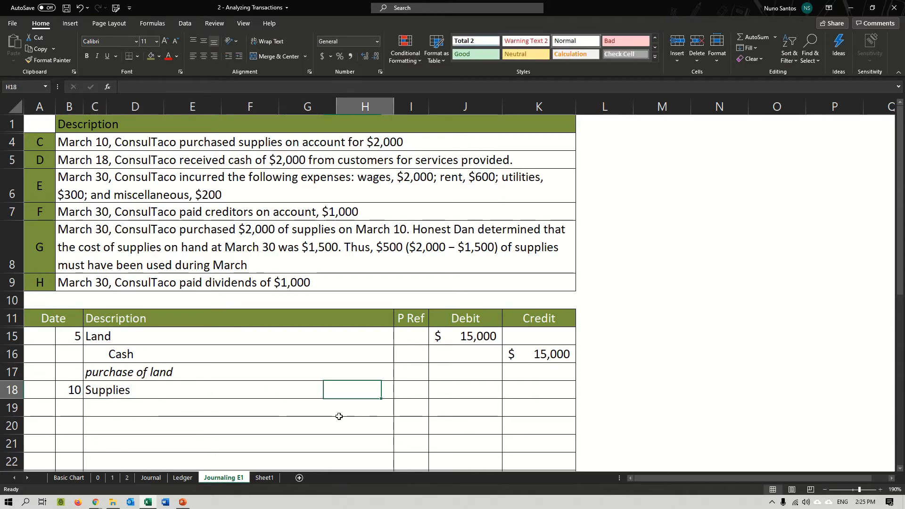
{"action": "type", "text": "2"}
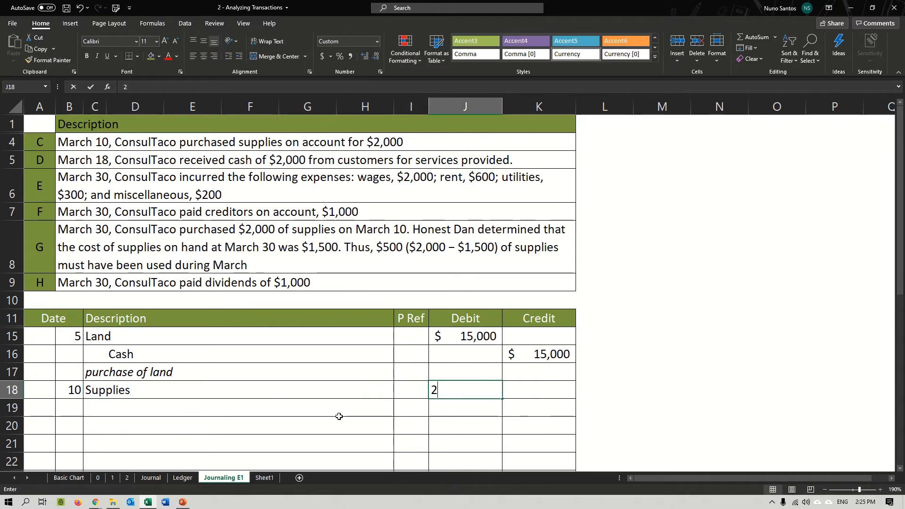
{"action": "type", "text": ",000"}
Enter the indented Accounts Payable account in D19 with a 2,000 credit in K19
{"action": "key", "text": "Down"}
{"action": "key", "text": "Left"}
{"action": "key", "text": "Left"}
{"action": "key", "text": "Left"}
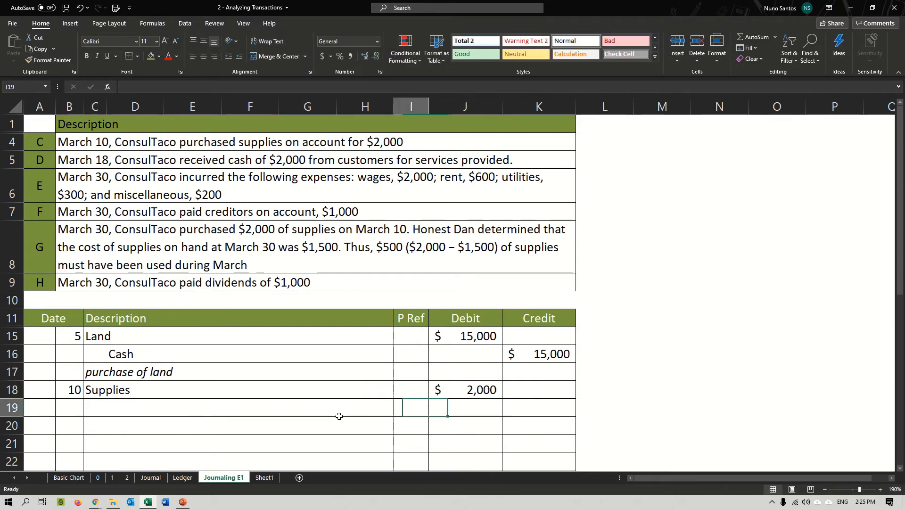
{"action": "key", "text": "Left"}
{"action": "key", "text": "Left"}
{"action": "key", "text": "Left"}
{"action": "key", "text": "Left"}
{"action": "key", "text": "Right"}
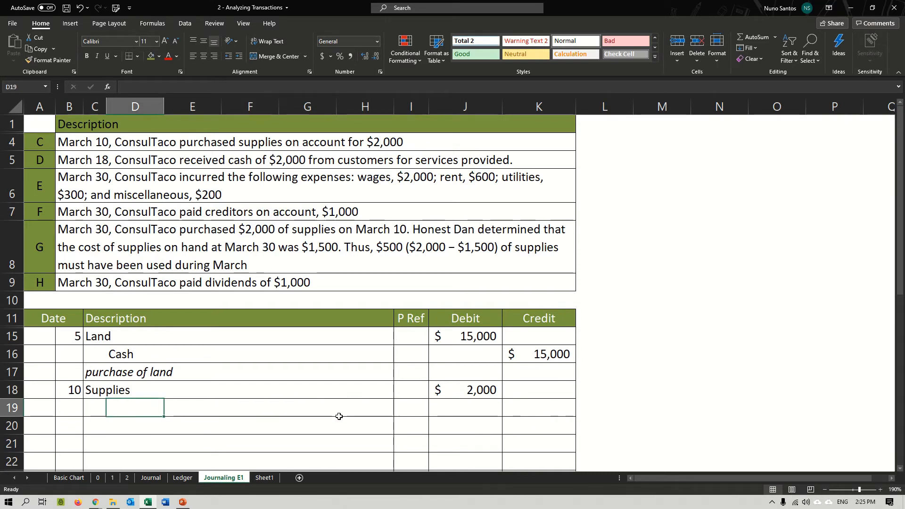
{"action": "type", "text": "A"}
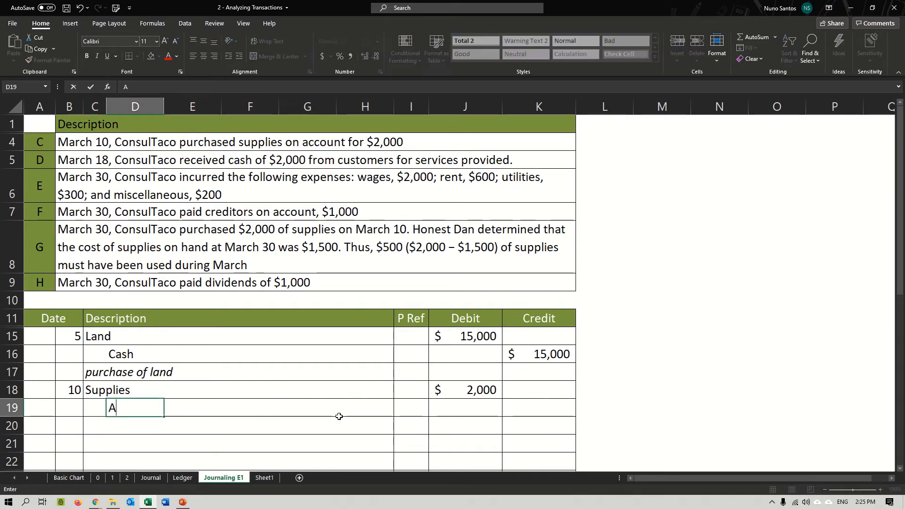
{"action": "type", "text": "ccounts Payable"}
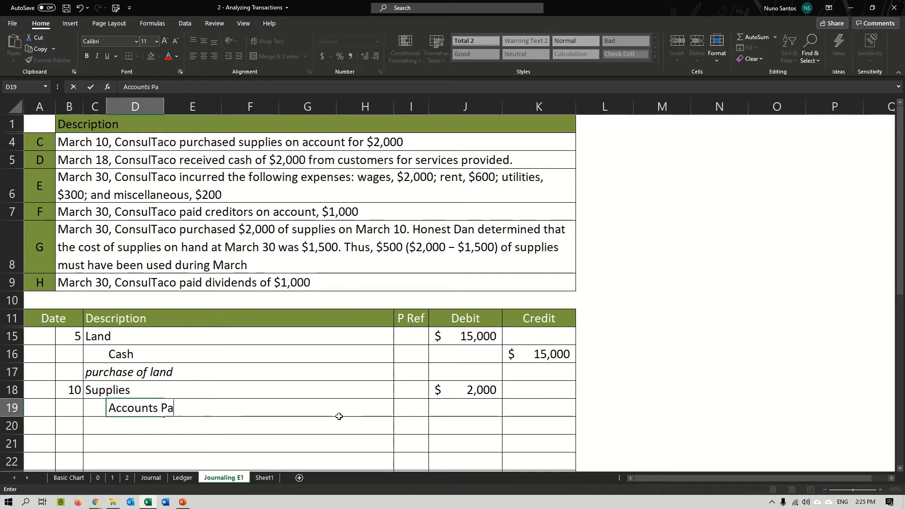
{"action": "key", "text": "Right"}
{"action": "key", "text": "Right"}
{"action": "key", "text": "Right"}
{"action": "key", "text": "Right"}
{"action": "key", "text": "Right"}
{"action": "key", "text": "Right"}
{"action": "key", "text": "Right"}
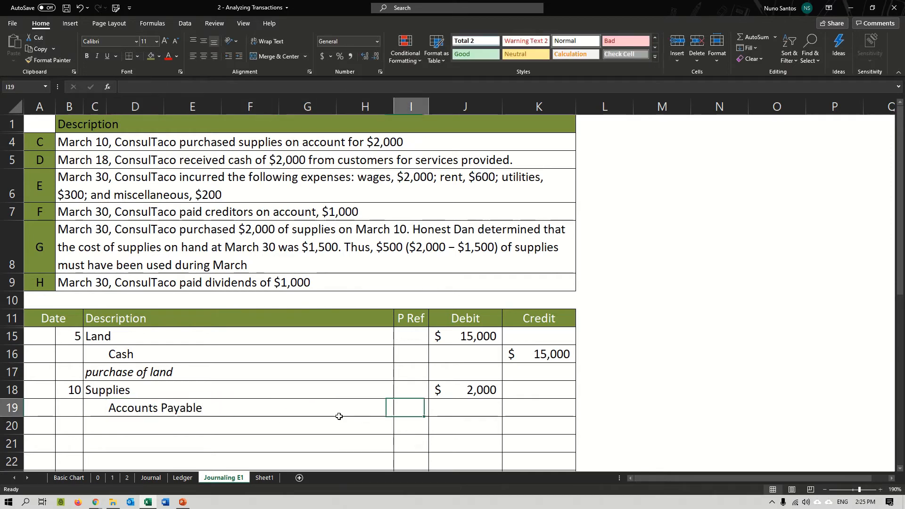
{"action": "type", "text": "2,000"}
{"action": "key", "text": "Return"}
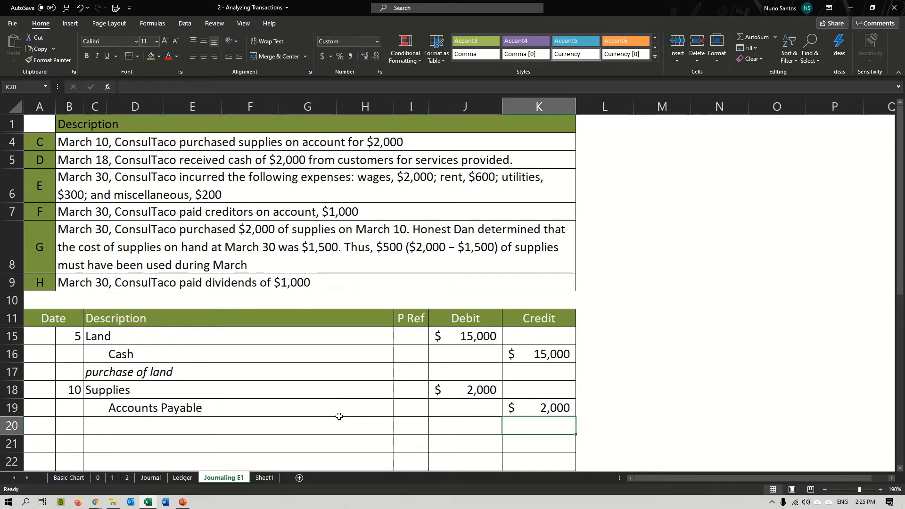
Enter "purchase of supplies" in italics in C20 as the explanation of transaction C's entry
{"action": "key", "text": "Left"}
{"action": "key", "text": "Left"}
{"action": "key", "text": "Left"}
{"action": "key", "text": "Left"}
{"action": "key", "text": "Left"}
{"action": "key", "text": "Left"}
{"action": "key", "text": "Left"}
{"action": "key", "text": "Left"}
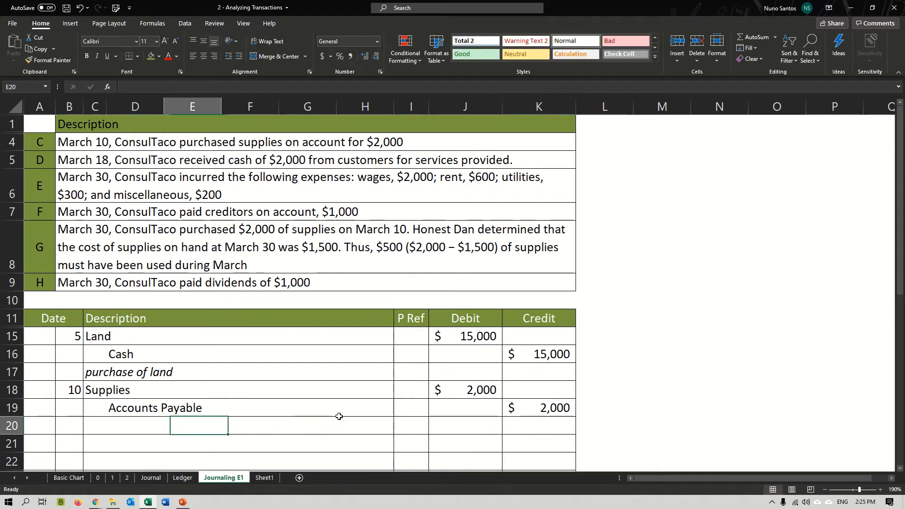
{"action": "key", "text": "Up"}
{"action": "key", "text": "Up"}
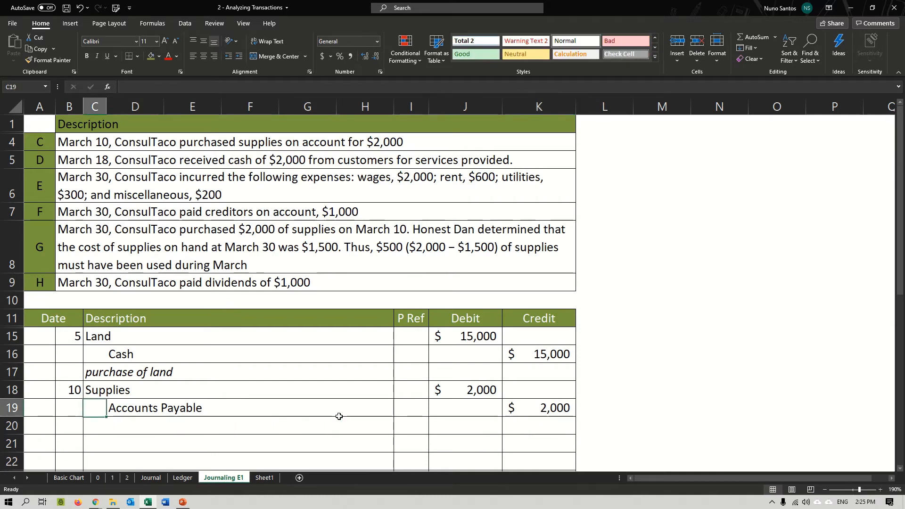
{"action": "key", "text": "Left"}
{"action": "key", "text": "Right"}
{"action": "key", "text": "Down"}
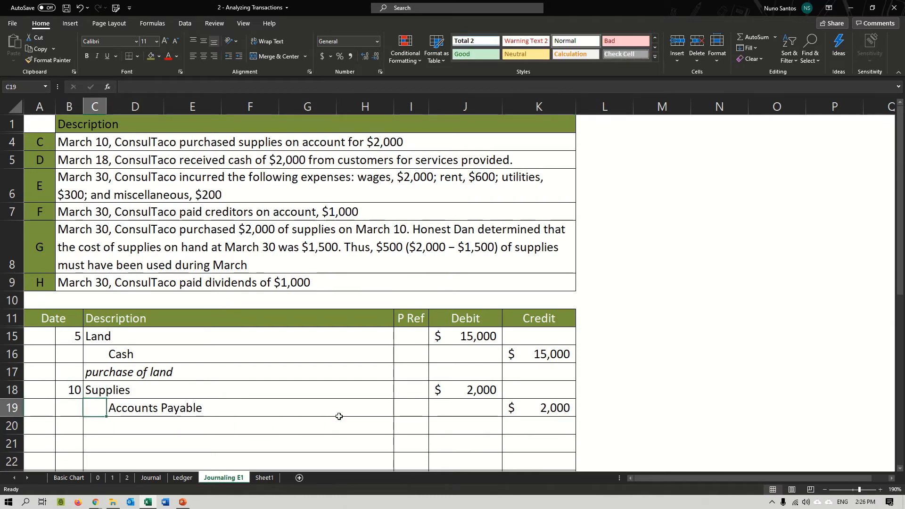
{"action": "key", "text": "Right"}
{"action": "key", "text": "Down"}
{"action": "key", "text": "Left"}
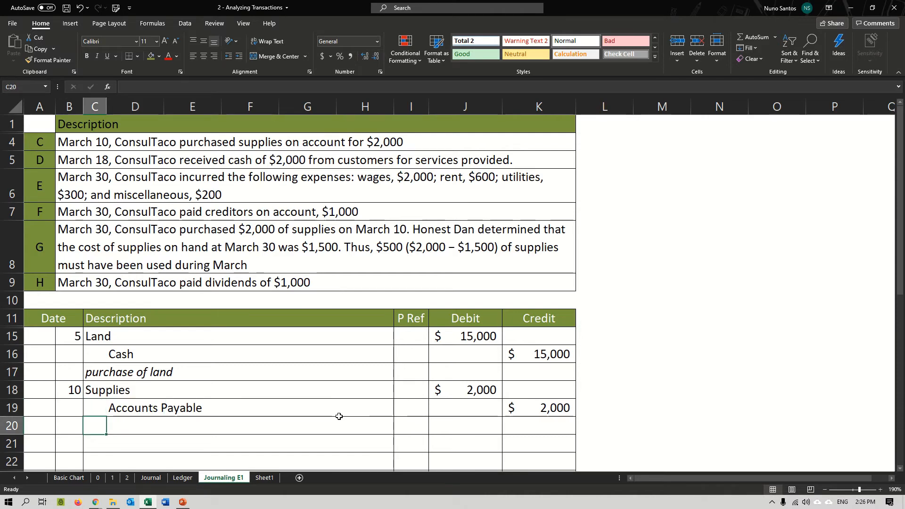
{"action": "key", "text": "ctrl+i"}
{"action": "type", "text": "purchase"}
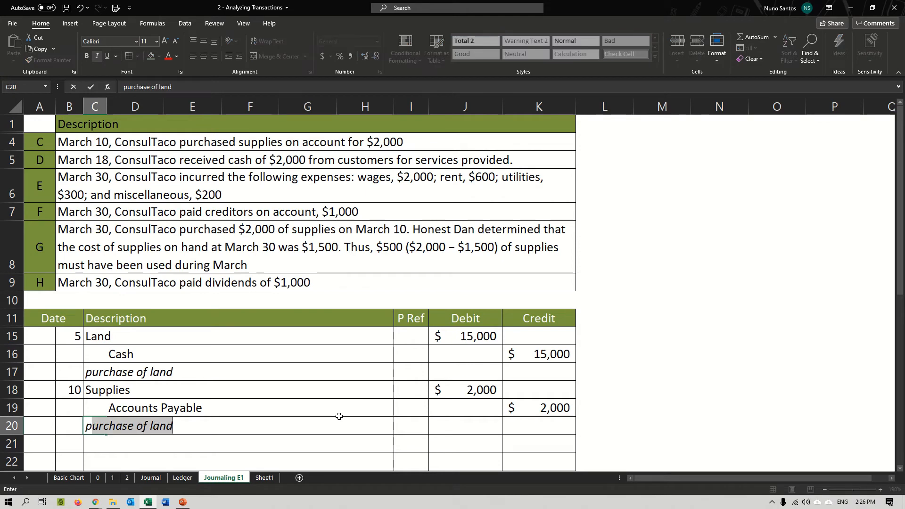
{"action": "type", "text": " of su"}
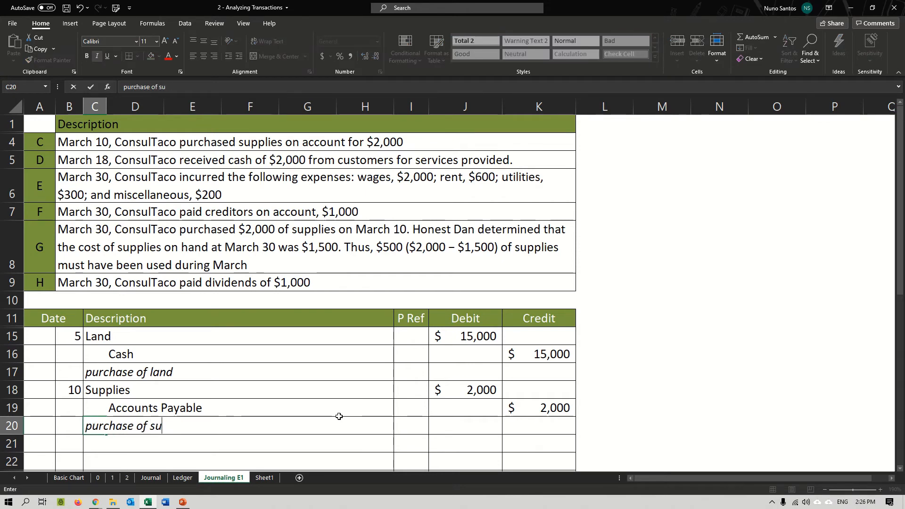
{"action": "type", "text": "pplies"}
{"action": "key", "text": "Return"}
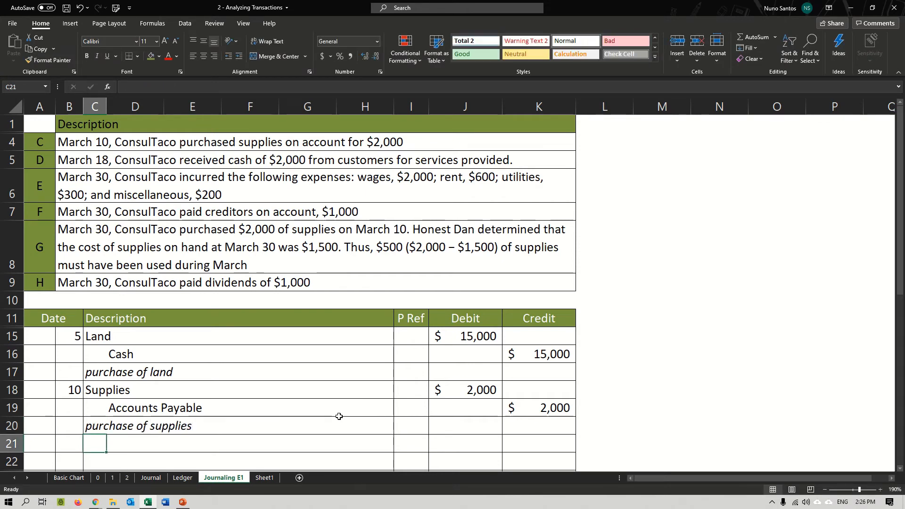
{"action": "key", "text": "Up"}
{"action": "key", "text": "Right"}
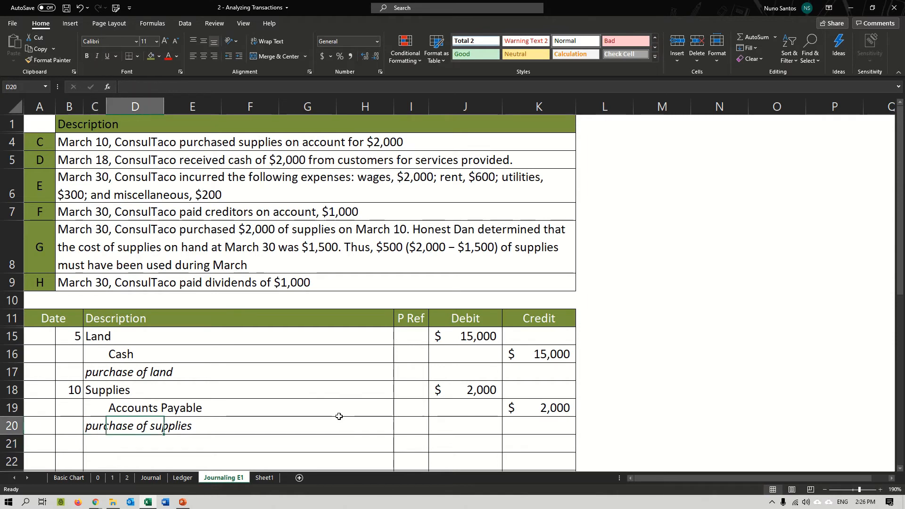
{"action": "key", "text": "Right"}
{"action": "key", "text": "Left"}
{"action": "key", "text": "Left"}
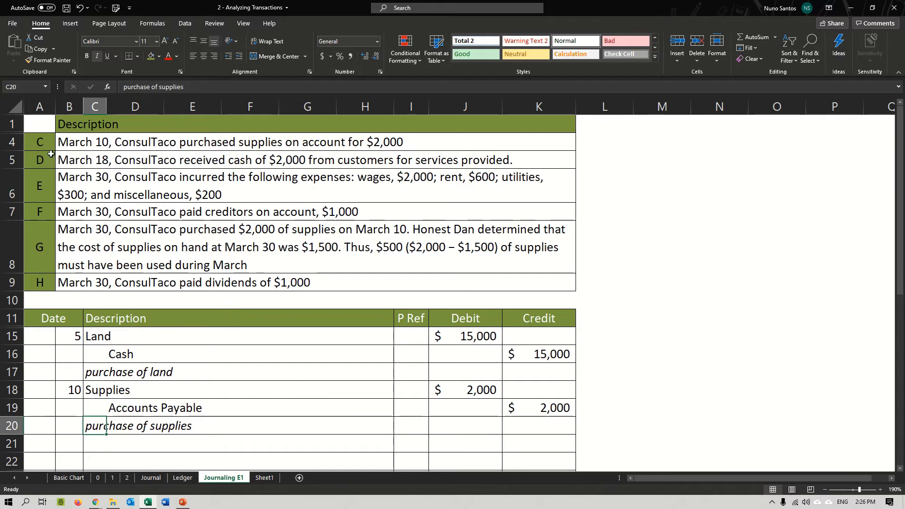
Hide row 4 with the recorded transaction C and rows 15 to 17 with the completed land purchase entry
{"action": "right_click", "coordinate": [12, 142]}
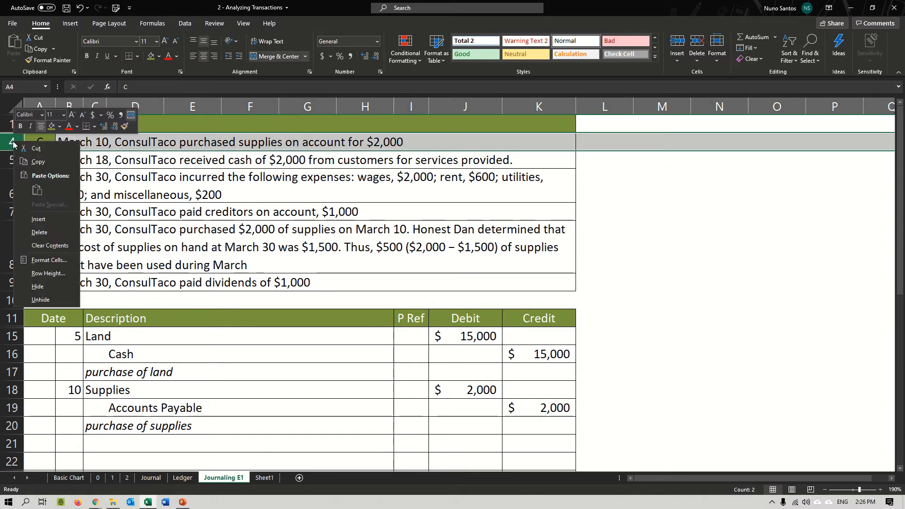
{"action": "left_click", "coordinate": [57, 287]}
{"action": "left_click_drag", "start_coordinate": [12, 318], "coordinate": [19, 348]}
{"action": "right_click", "coordinate": [19, 346]}
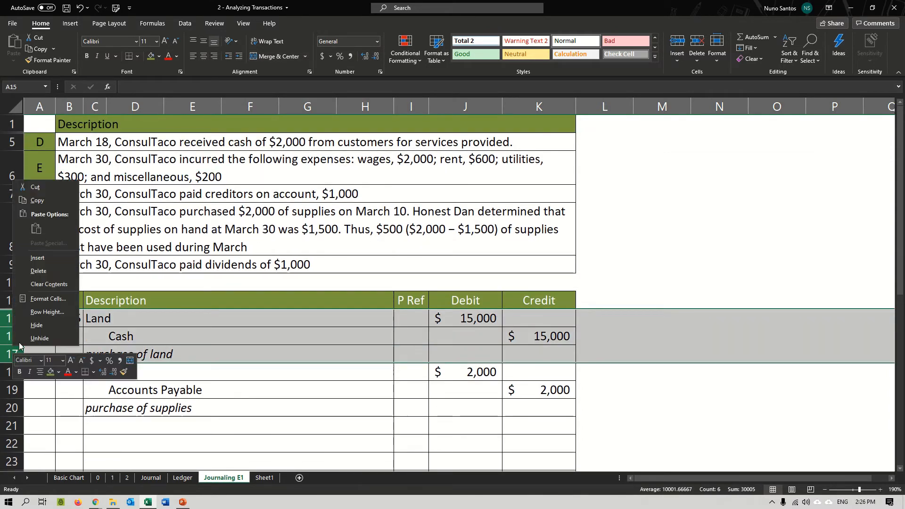
{"action": "left_click", "coordinate": [38, 324]}
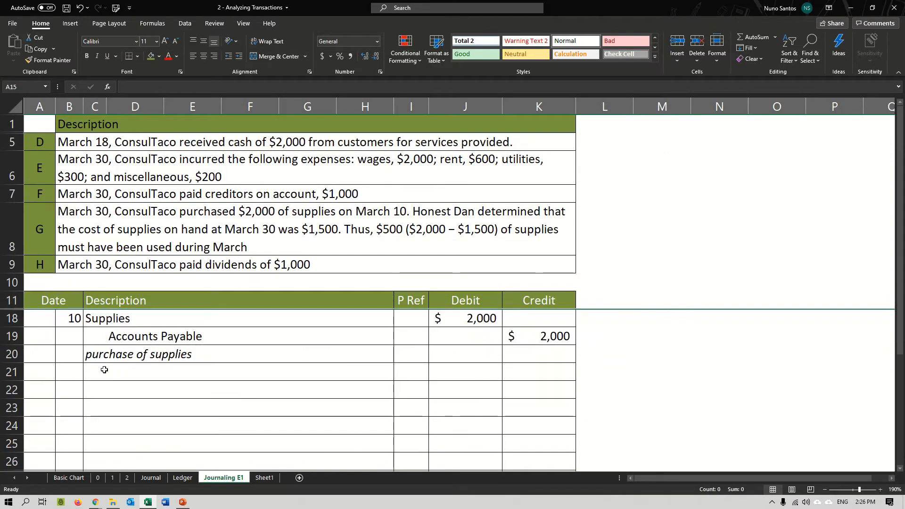
Enter 18 in B21 as the day of transaction D's journal entry
{"action": "left_click", "coordinate": [70, 371]}
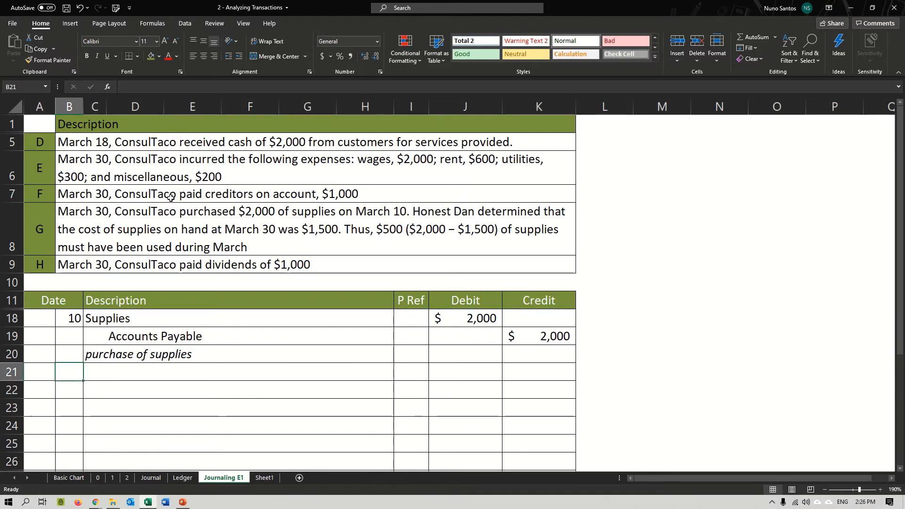
{"action": "type", "text": "18"}
{"action": "key", "text": "Tab"}
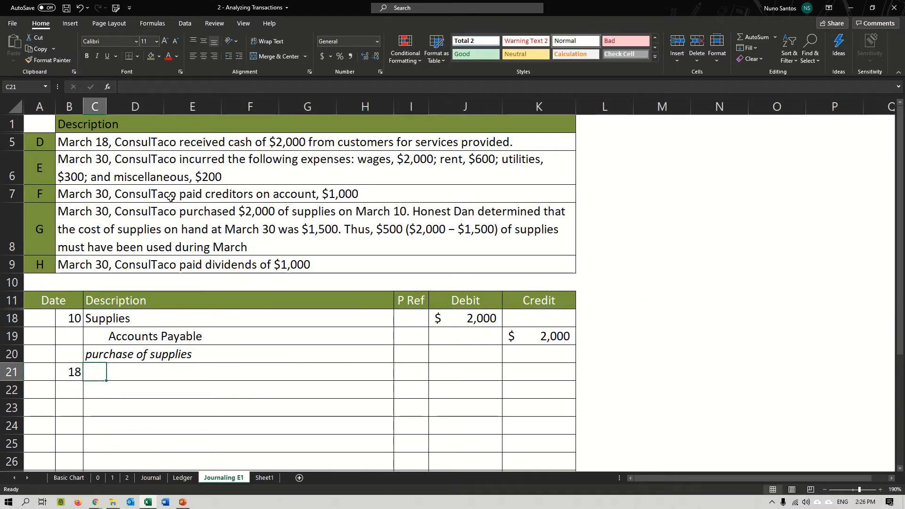
Enter the Cash account in C21 with a 2,000 debit in J21 for transaction D, consulting the Common Transactions table on Sheet1
{"action": "left_click", "coordinate": [267, 142]}
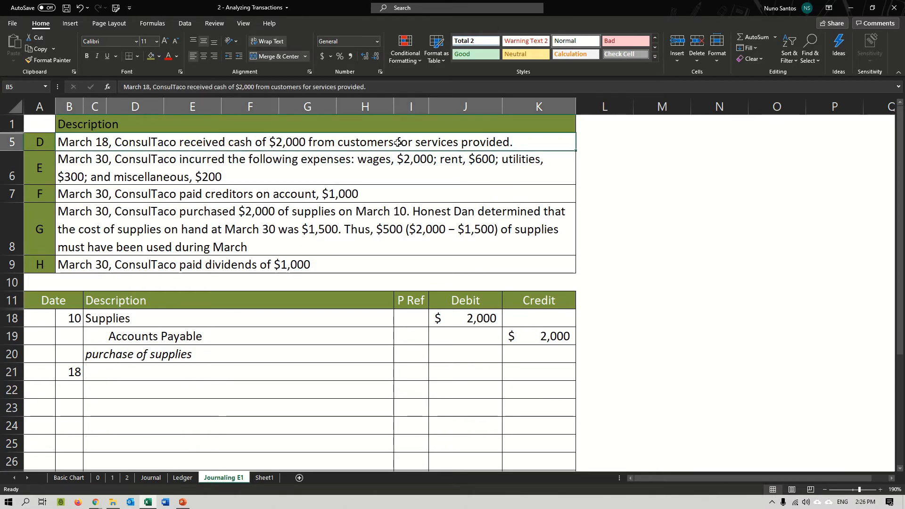
{"action": "left_click", "coordinate": [264, 478]}
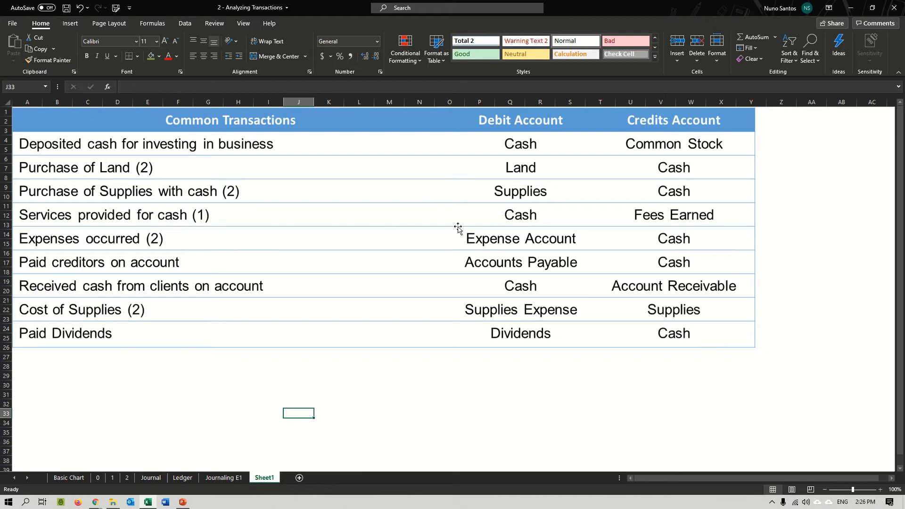
{"action": "left_click", "coordinate": [223, 478]}
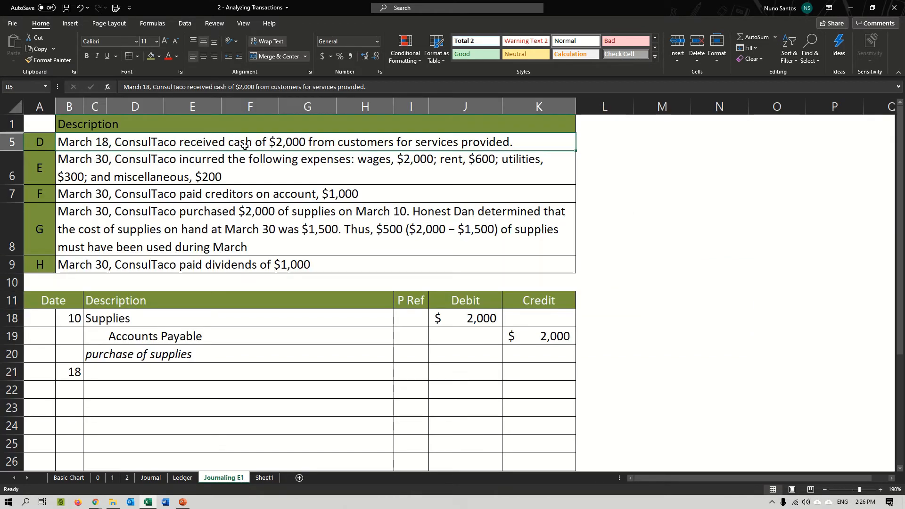
{"action": "left_click", "coordinate": [99, 370]}
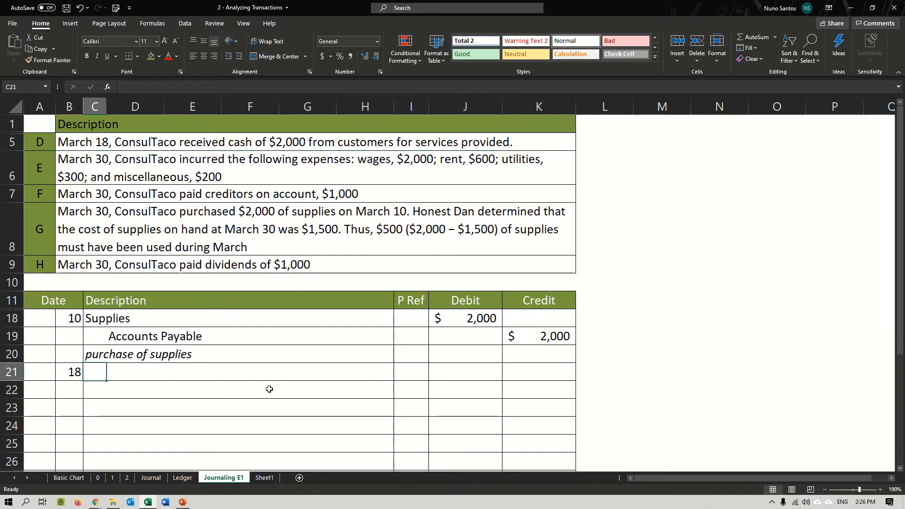
{"action": "type", "text": "Cash"}
{"action": "key", "text": "Tab"}
{"action": "key", "text": "Tab"}
{"action": "key", "text": "Tab"}
{"action": "key", "text": "Tab"}
{"action": "key", "text": "Tab"}
{"action": "key", "text": "Tab"}
{"action": "key", "text": "Tab"}
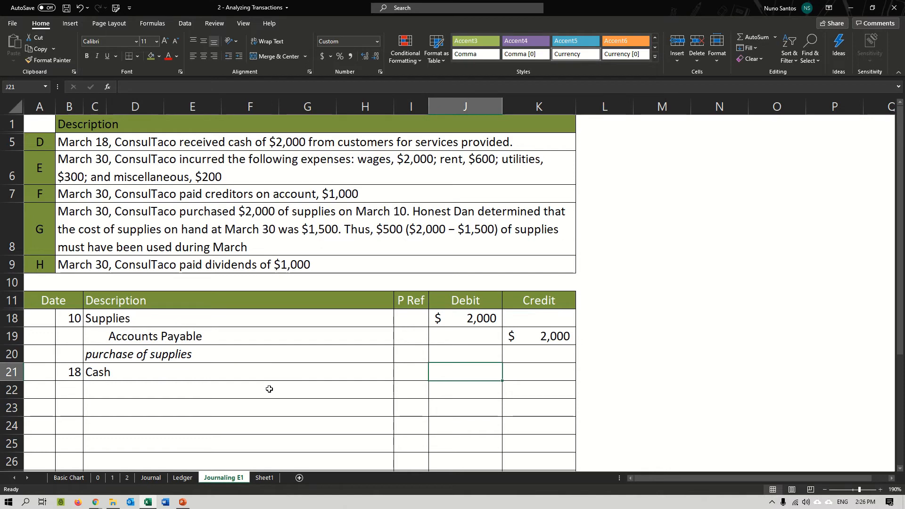
{"action": "type", "text": "2000"}
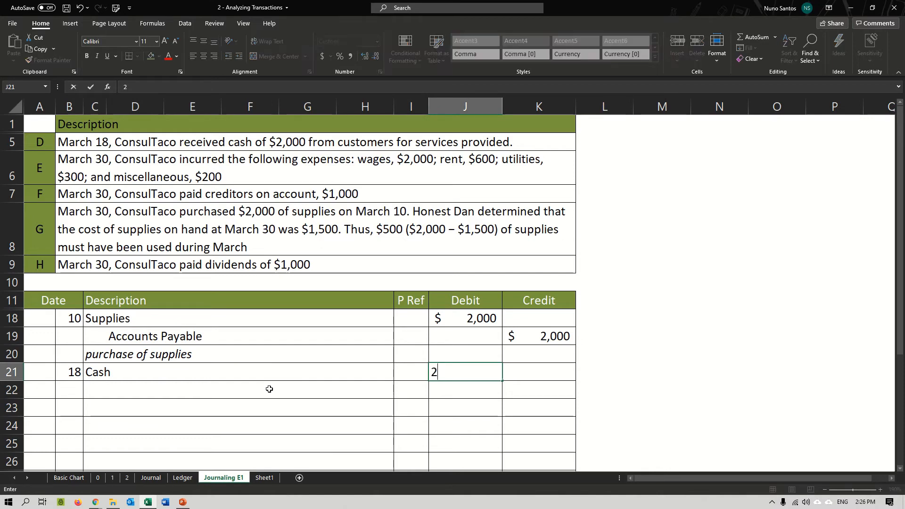
{"action": "key", "text": "Return"}
Enter the indented Fees Earned account in D22 with a 2,000 credit in K22
{"action": "key", "text": "Left"}
{"action": "key", "text": "Left"}
{"action": "key", "text": "Left"}
{"action": "key", "text": "Left"}
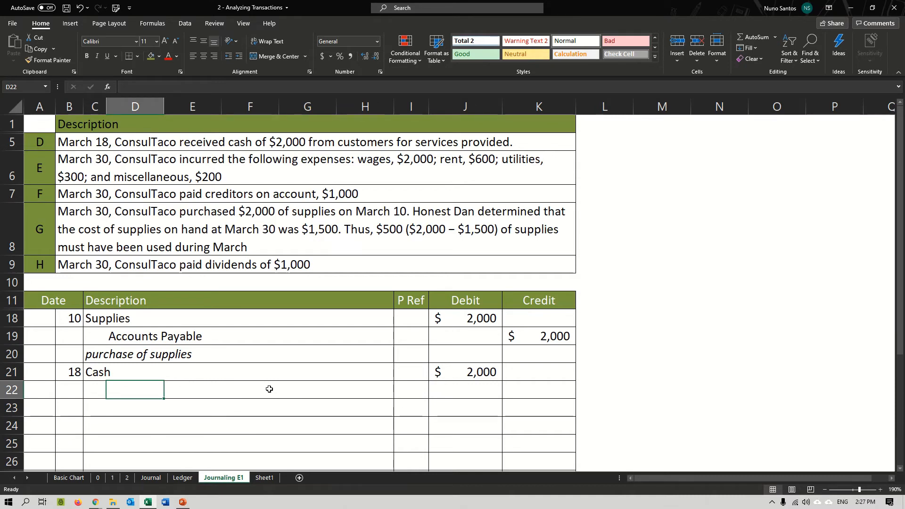
{"action": "type", "text": "Fees Earned"}
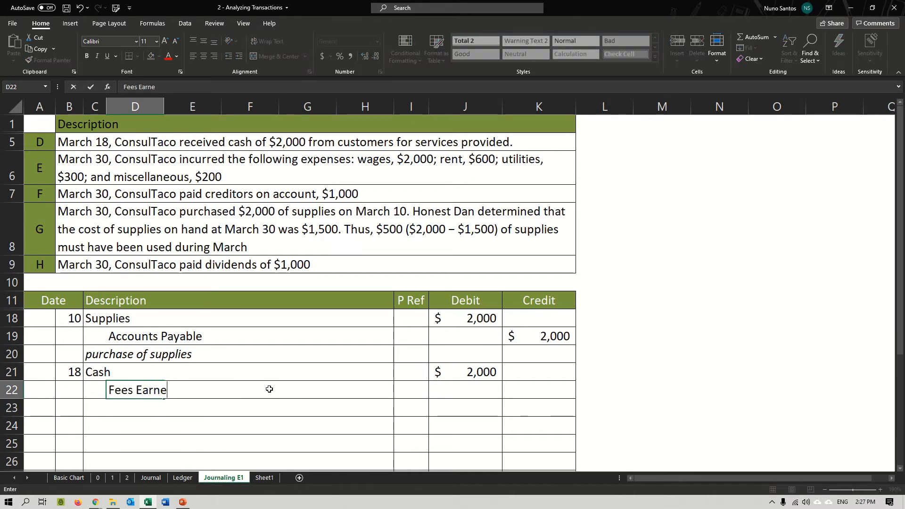
{"action": "key", "text": "Return"}
{"action": "key", "text": "Up"}
{"action": "key", "text": "Right"}
{"action": "key", "text": "Right"}
{"action": "key", "text": "Right"}
{"action": "key", "text": "Right"}
{"action": "key", "text": "Right"}
{"action": "key", "text": "Right"}
{"action": "key", "text": "Right"}
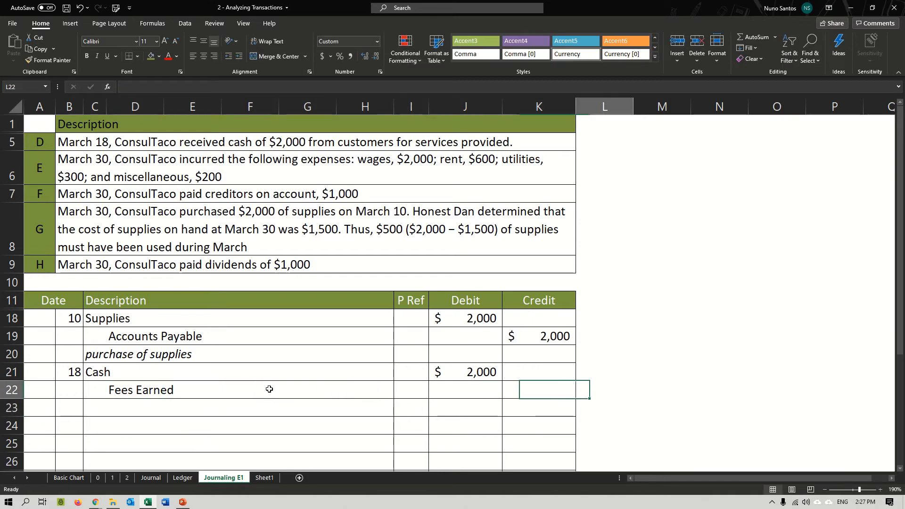
{"action": "type", "text": "2,00"}
{"action": "type", "text": "00"}
{"action": "key", "text": "Return"}
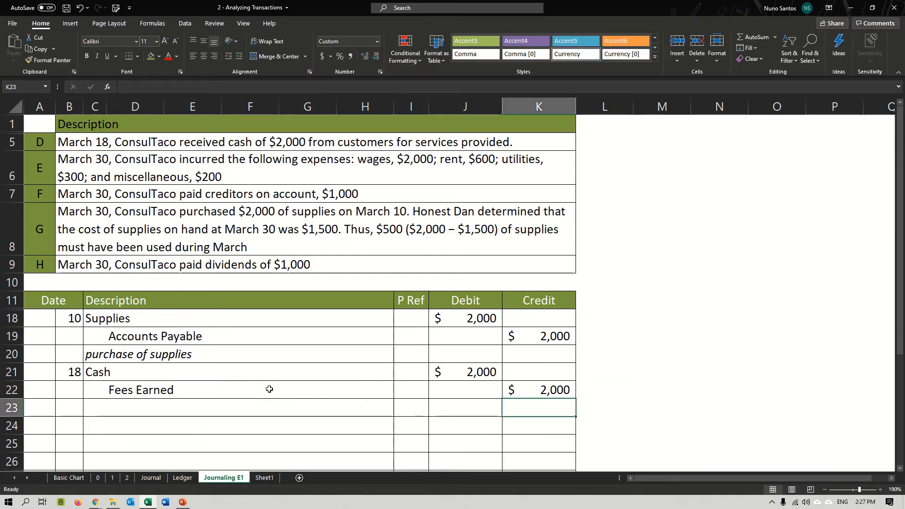
Enter "Services provided and paid" in italics in C23 as the explanation of transaction D's entry
{"action": "key", "text": "Left"}
{"action": "key", "text": "Left"}
{"action": "key", "text": "Left"}
{"action": "key", "text": "Left"}
{"action": "key", "text": "Left"}
{"action": "key", "text": "Left"}
{"action": "key", "text": "Left"}
{"action": "key", "text": "Left"}
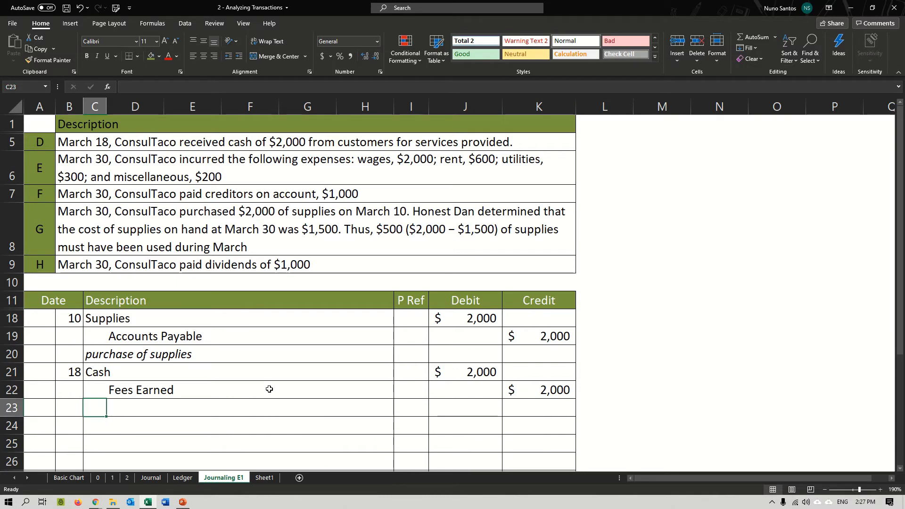
{"action": "key", "text": "ctrl+i"}
{"action": "type", "text": "Services"}
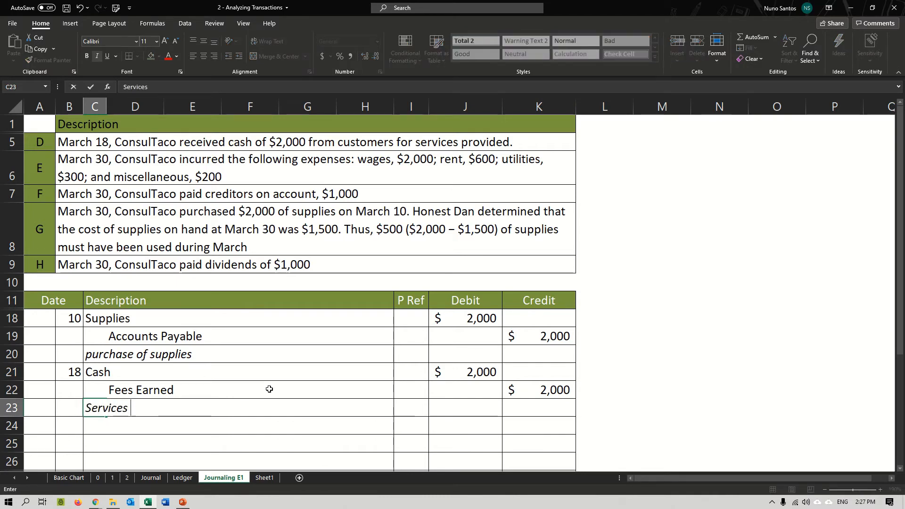
{"action": "type", "text": " providd"}
{"action": "key", "text": "BackSpace"}
{"action": "type", "text": "ed"}
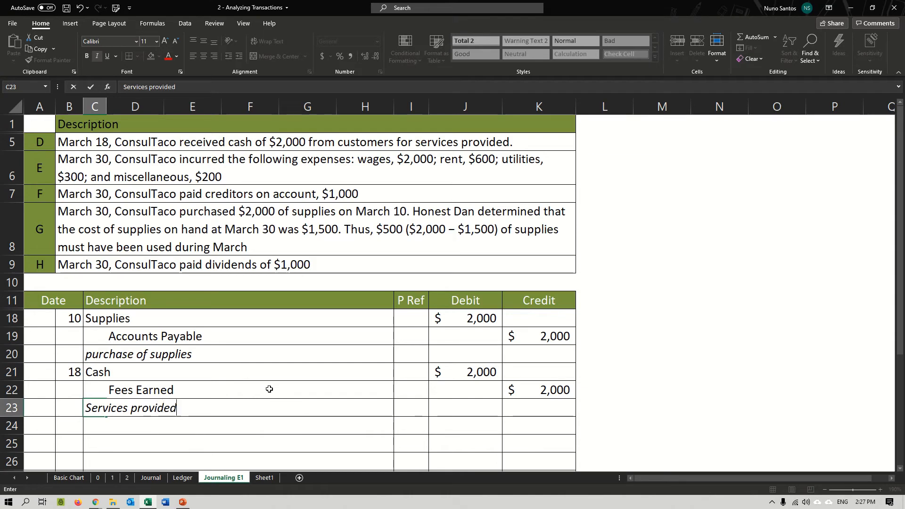
{"action": "type", "text": " and pai"}
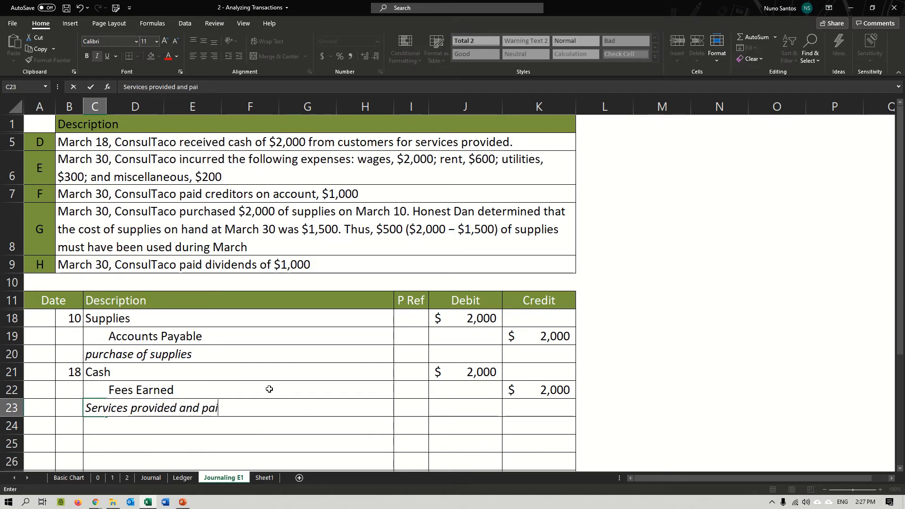
{"action": "type", "text": "d"}
{"action": "key", "text": "Return"}
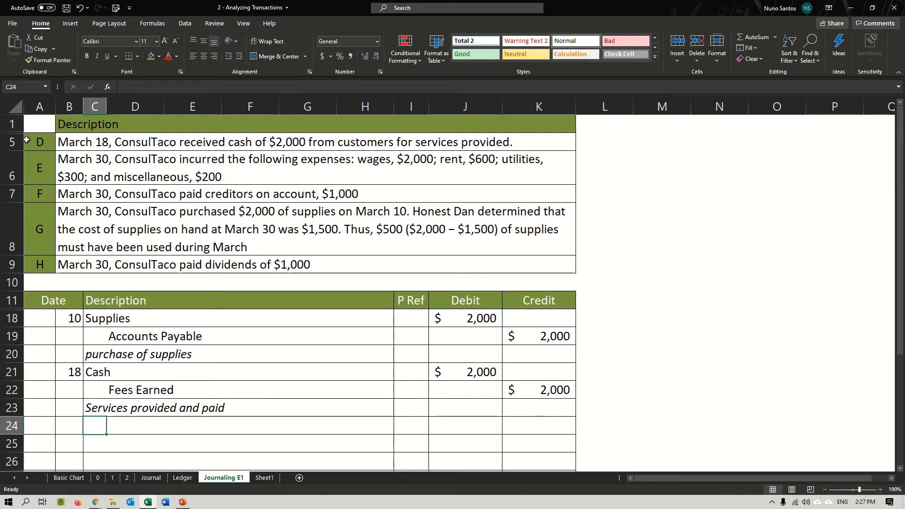
Hide row 5 with the recorded transaction D and rows 18 to 20 with the completed supplies purchase entry
{"action": "left_click", "coordinate": [12, 142]}
{"action": "right_click", "coordinate": [12, 142]}
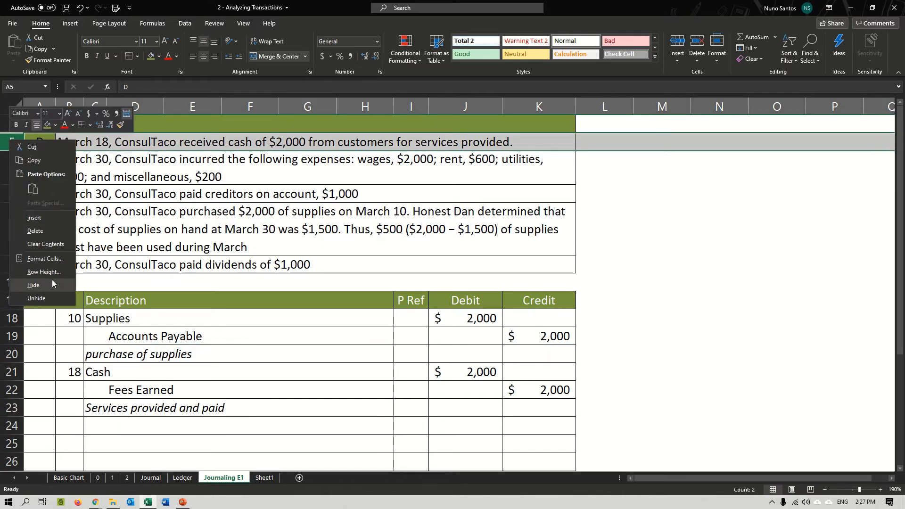
{"action": "left_click", "coordinate": [33, 285]}
{"action": "left_click_drag", "start_coordinate": [11, 300], "coordinate": [16, 332]}
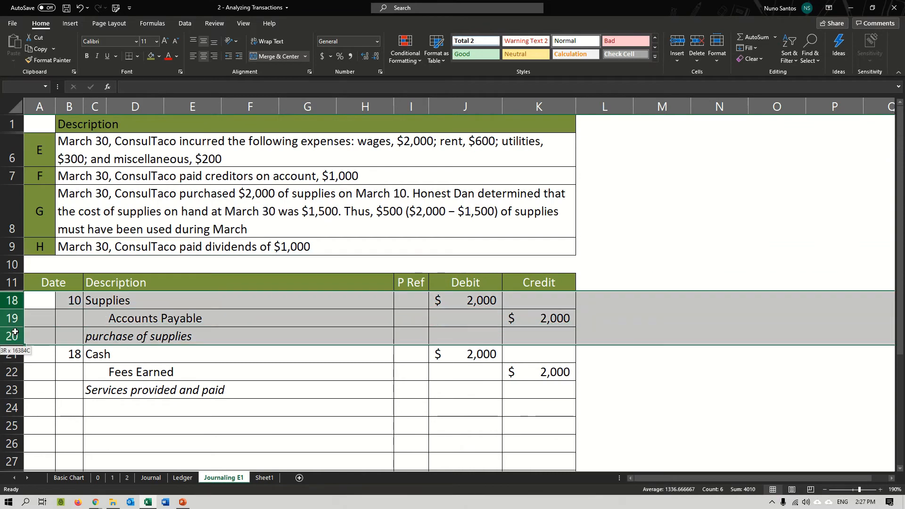
{"action": "right_click", "coordinate": [15, 333]}
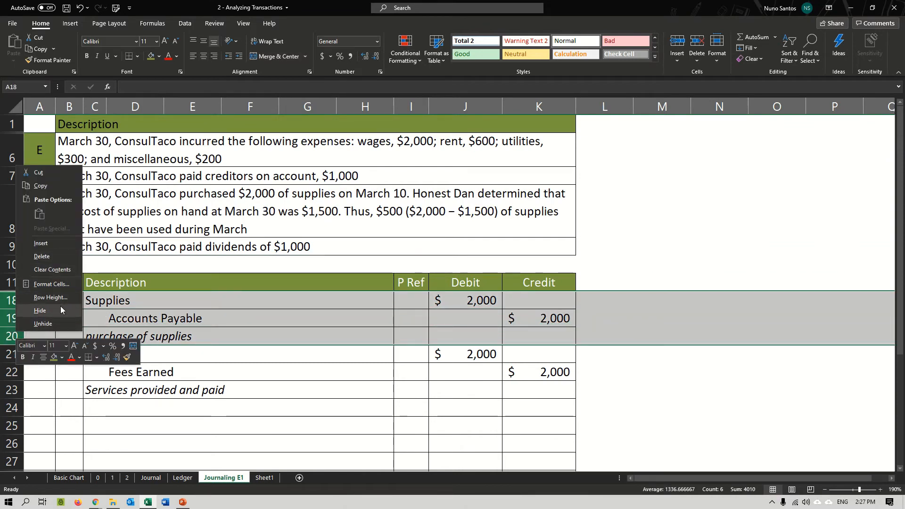
{"action": "left_click", "coordinate": [40, 310]}
Enter 30 in B24 as the day of transaction E's journal entry
{"action": "left_click_drag", "start_coordinate": [121, 160], "coordinate": [87, 246]}
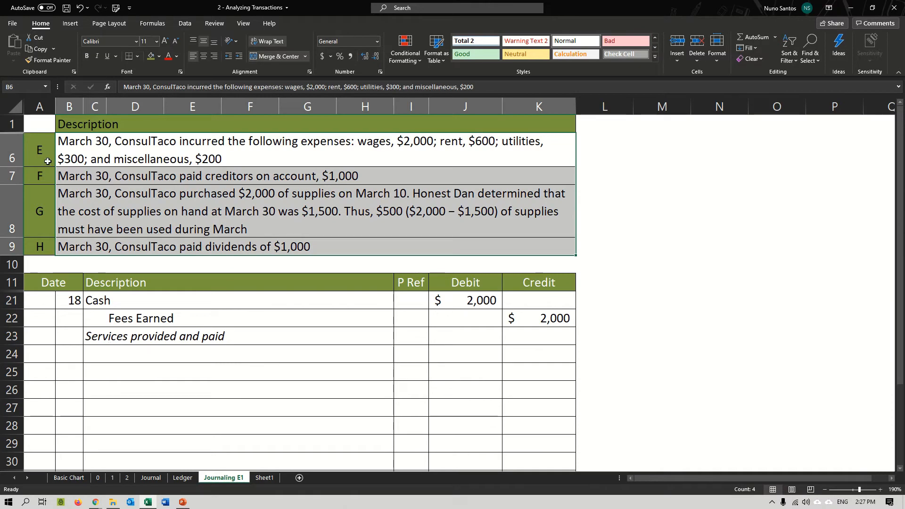
{"action": "left_click", "coordinate": [67, 353]}
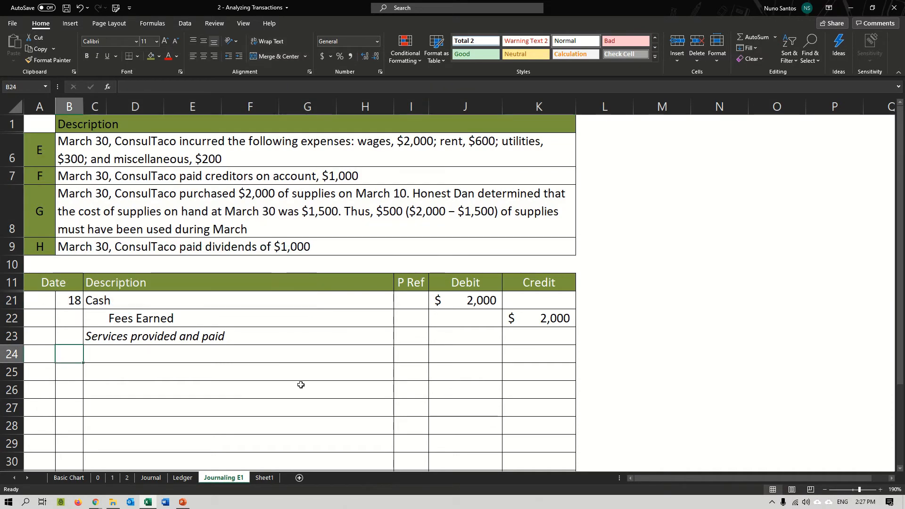
{"action": "type", "text": "30"}
{"action": "key", "text": "Return"}
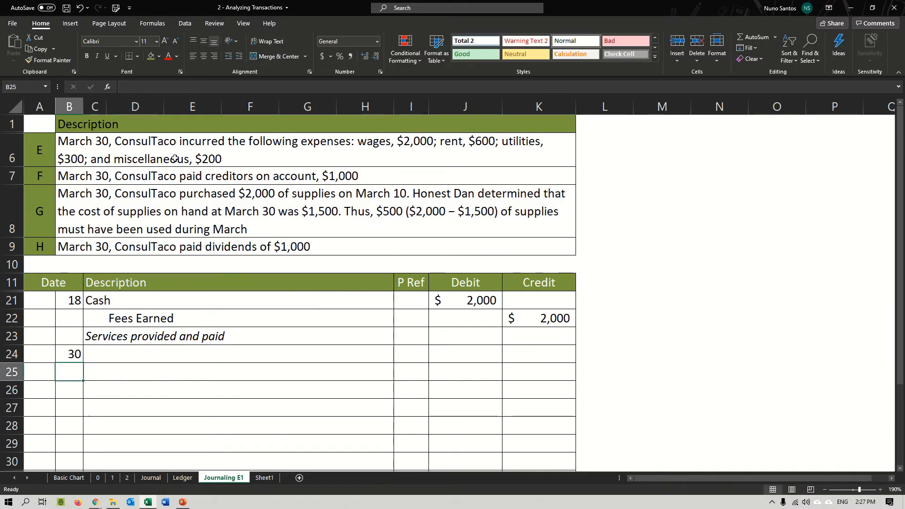
Review the expenses listed in transaction E and check the debit and credit accounts for expenses in the Common Transactions table on Sheet1
{"action": "left_click_drag", "start_coordinate": [175, 151], "coordinate": [177, 247]}
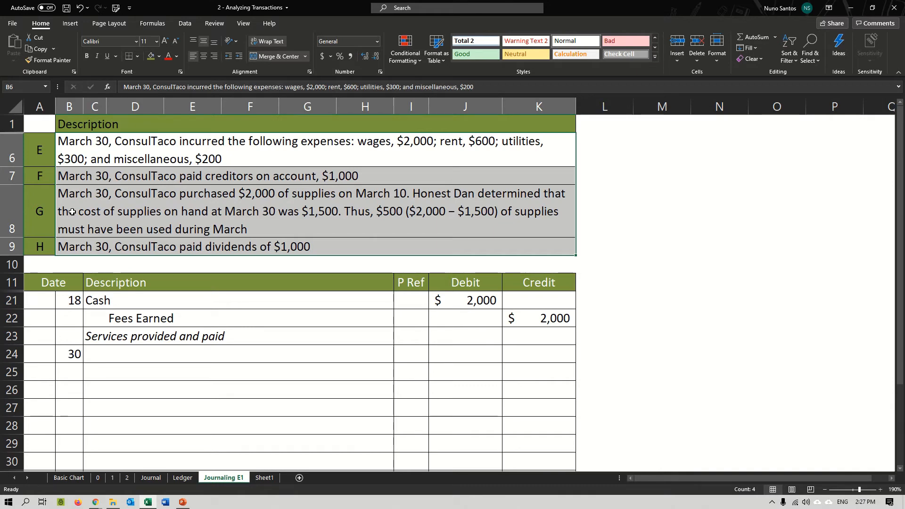
{"action": "left_click", "coordinate": [83, 140]}
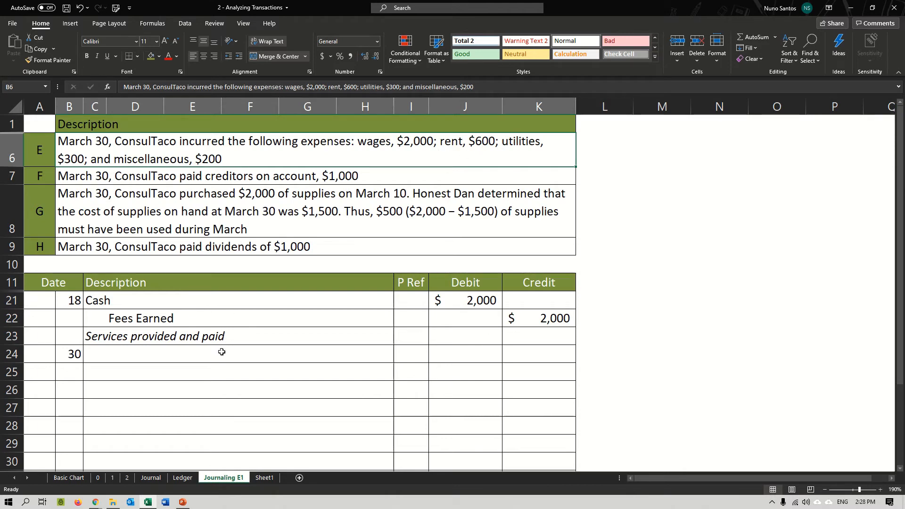
{"action": "left_click", "coordinate": [262, 477]}
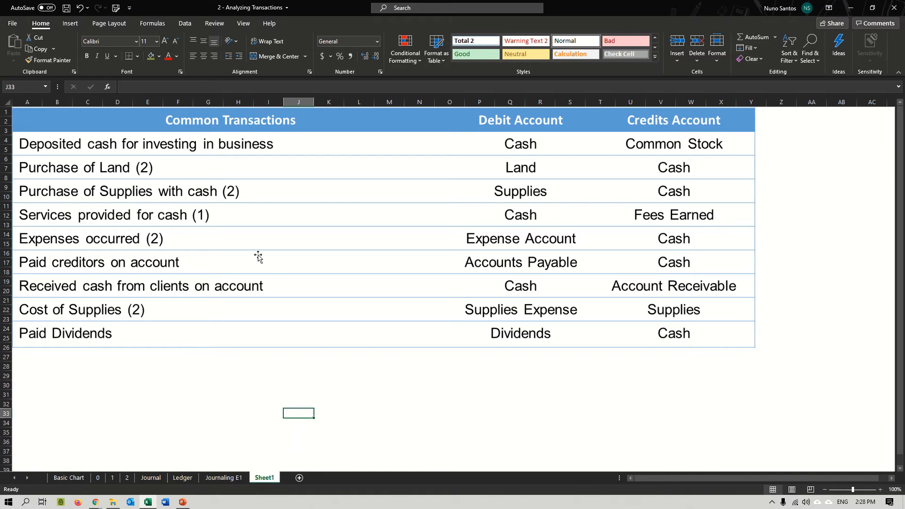
{"action": "left_click", "coordinate": [216, 478]}
{"action": "left_click", "coordinate": [136, 354]}
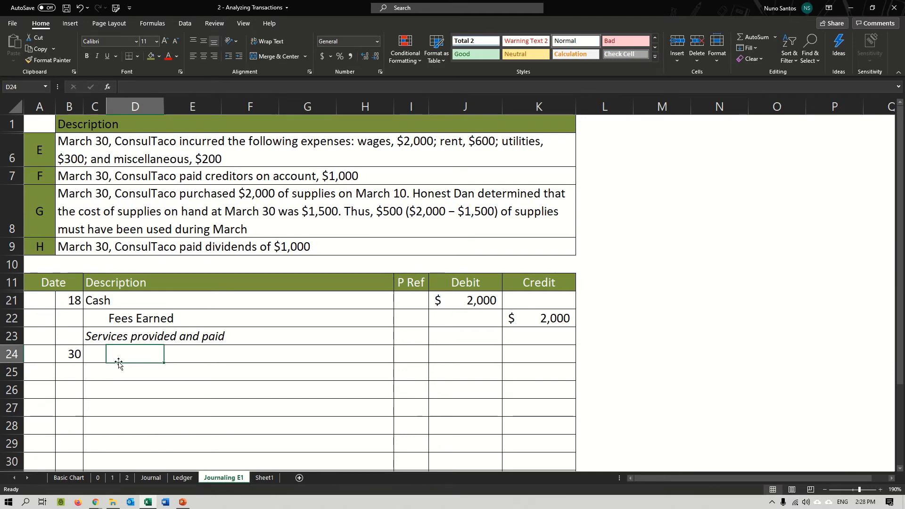
{"action": "left_click", "coordinate": [133, 158]}
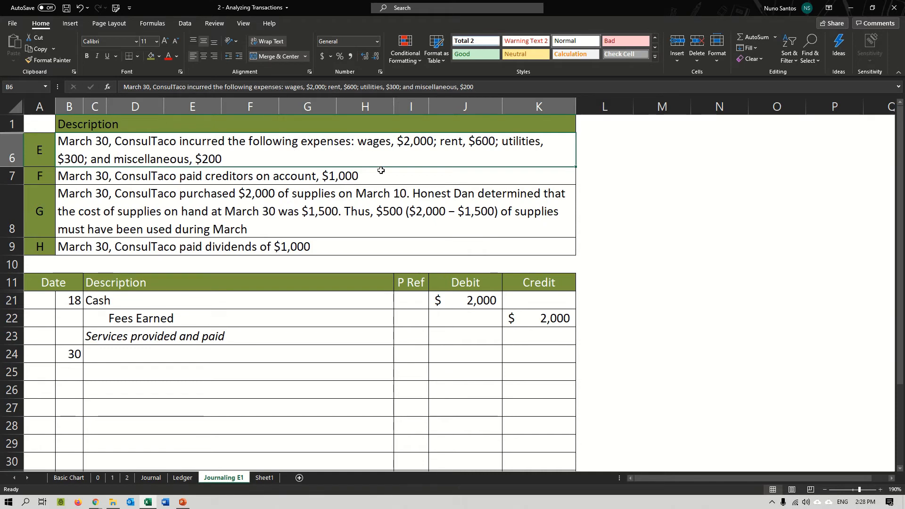
{"action": "left_click", "coordinate": [131, 351]}
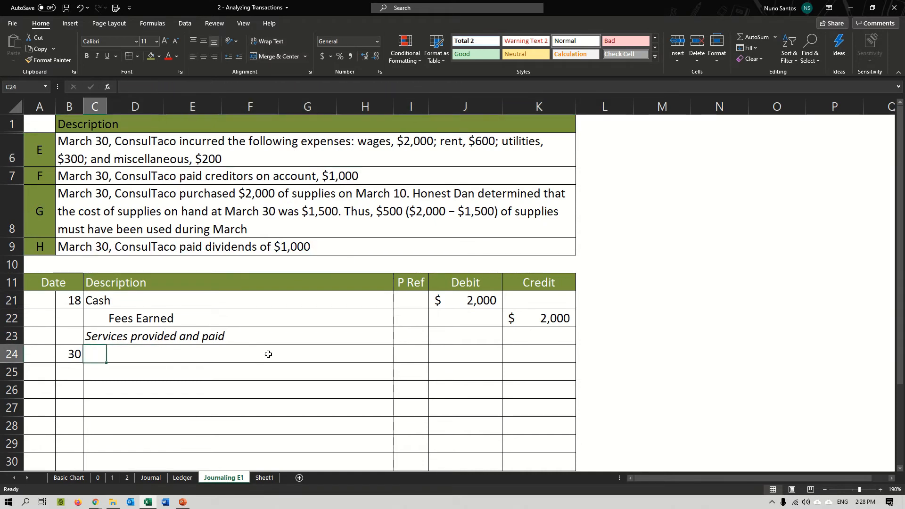
{"action": "left_click", "coordinate": [264, 477]}
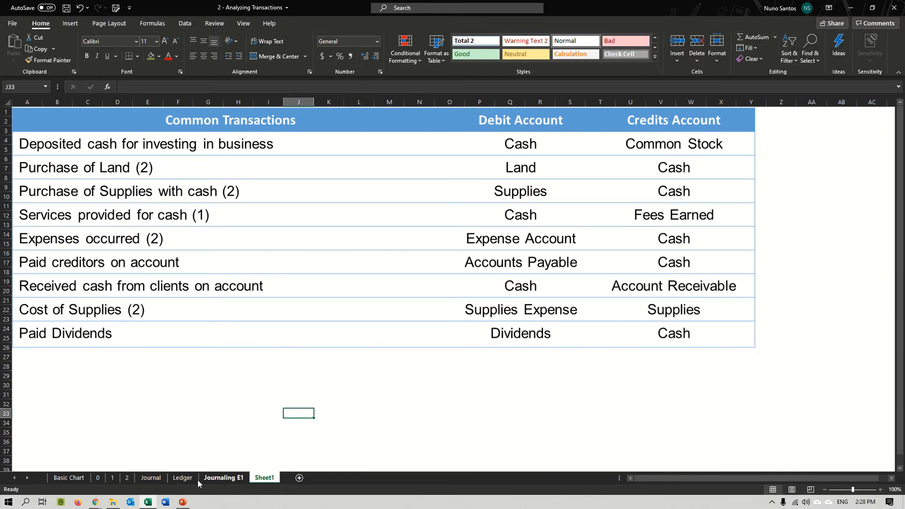
{"action": "left_click", "coordinate": [221, 477]}
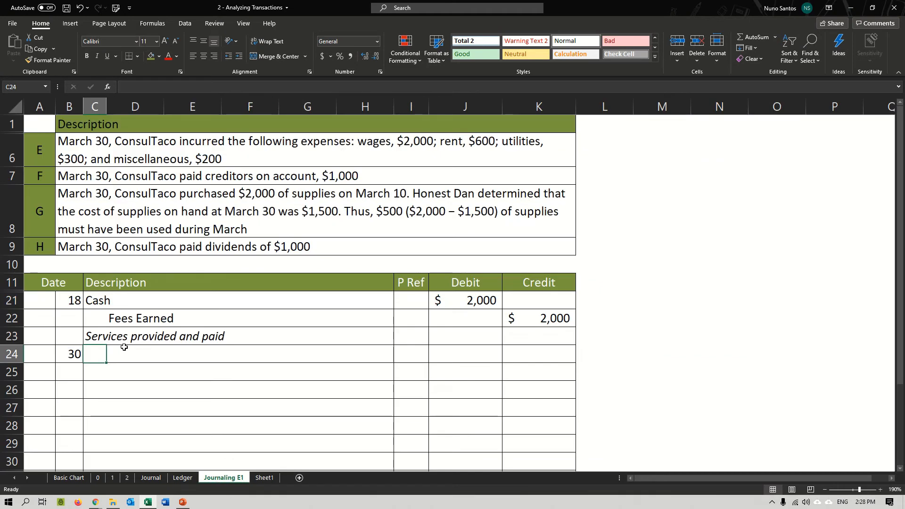
Enter Wages Expense in C24 as the first debited account of transaction E
{"action": "type", "text": "Wages Account"}
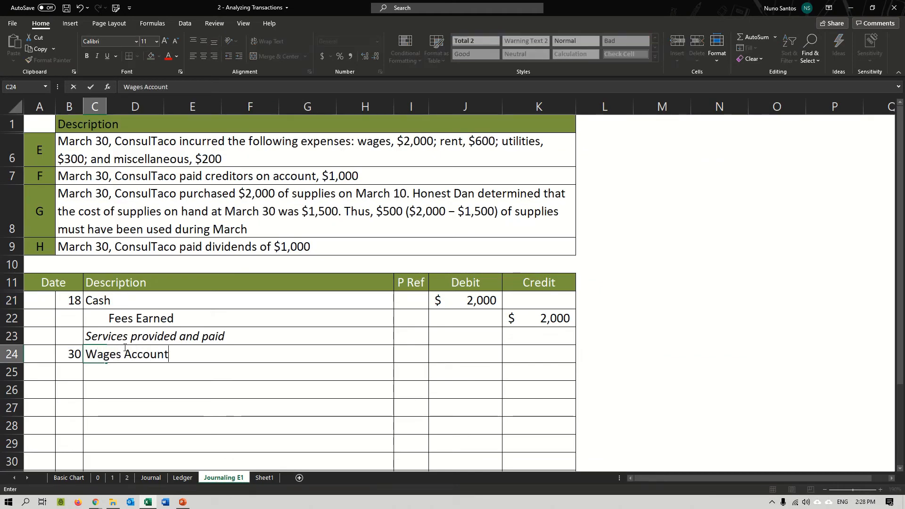
{"action": "key", "text": "BackSpace"}
{"action": "key", "text": "BackSpace"}
{"action": "key", "text": "BackSpace"}
{"action": "key", "text": "BackSpace"}
{"action": "key", "text": "BackSpace"}
{"action": "key", "text": "BackSpace"}
{"action": "key", "text": "BackSpace"}
{"action": "type", "text": "Ex"}
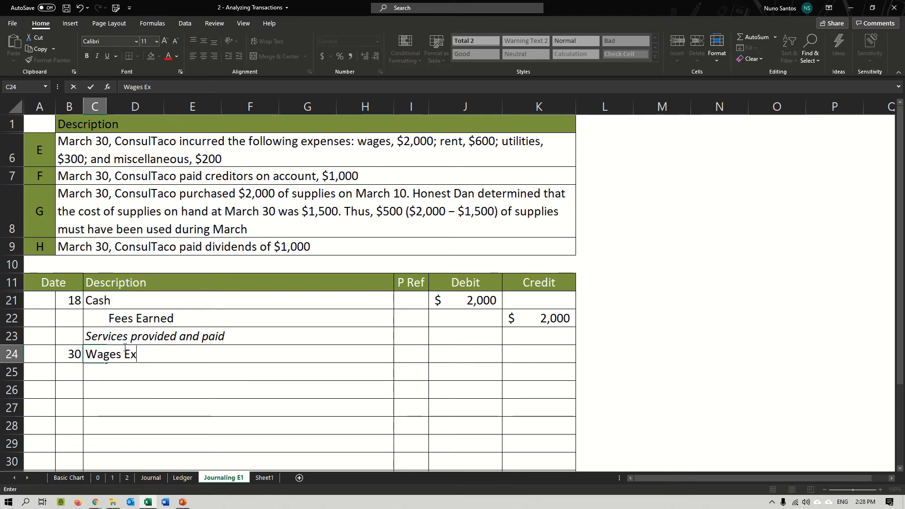
{"action": "type", "text": "pense"}
{"action": "key", "text": "Return"}
Select the P Ref cell I24 of the wages line, view the account list on Basic Chart and return to Journaling E1
{"action": "key", "text": "Up"}
{"action": "key", "text": "Right"}
{"action": "key", "text": "Right"}
{"action": "key", "text": "Right"}
{"action": "key", "text": "Right"}
{"action": "key", "text": "Right"}
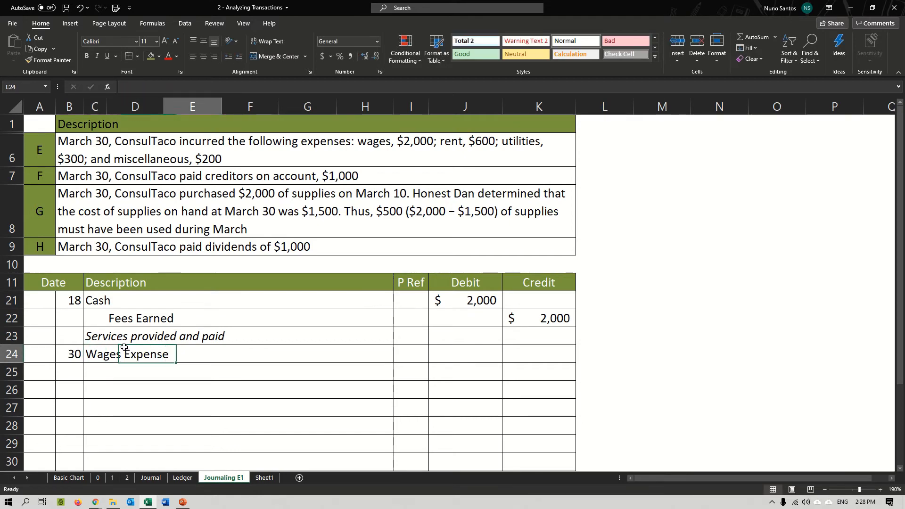
{"action": "key", "text": "Left"}
{"action": "key", "text": "Left"}
{"action": "key", "text": "Left"}
{"action": "key", "text": "Left"}
{"action": "key", "text": "Left"}
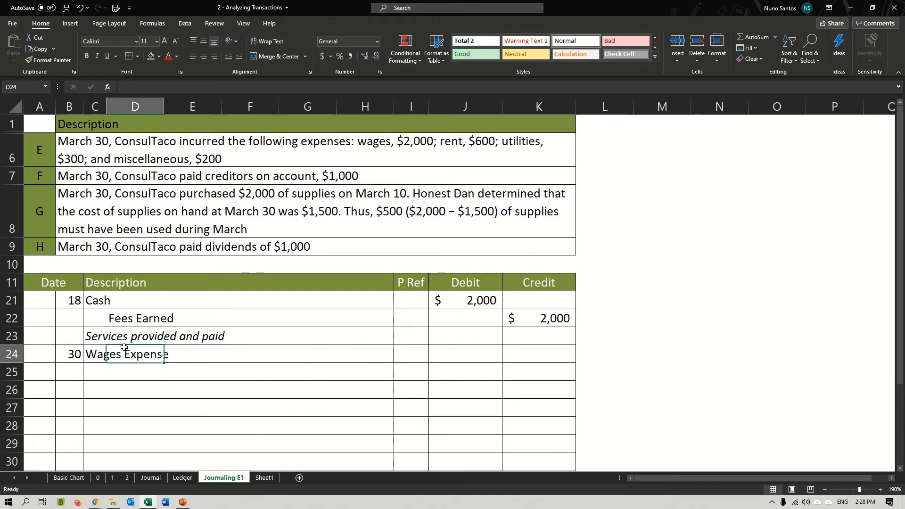
{"action": "key", "text": "Right"}
{"action": "key", "text": "Right"}
{"action": "key", "text": "Right"}
{"action": "key", "text": "Right"}
{"action": "key", "text": "Right"}
{"action": "key", "text": "Right"}
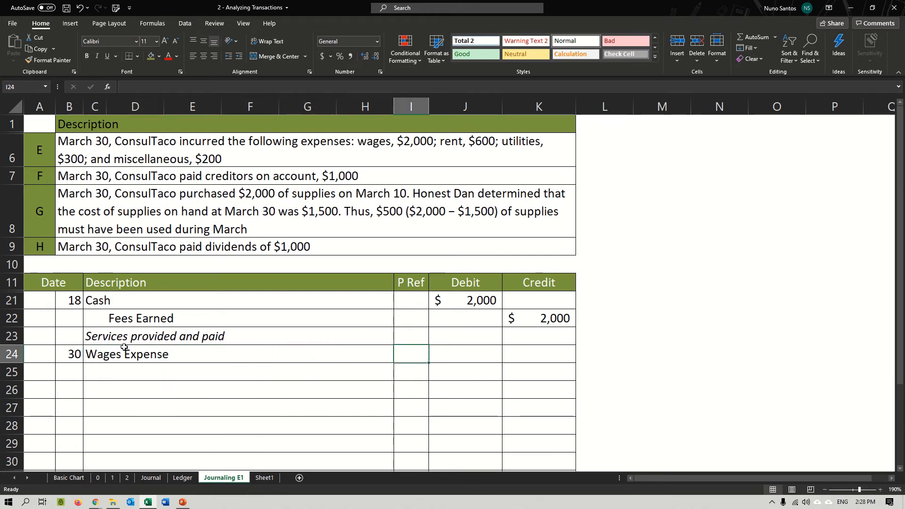
{"action": "left_click", "coordinate": [69, 478]}
{"action": "left_click", "coordinate": [224, 478]}
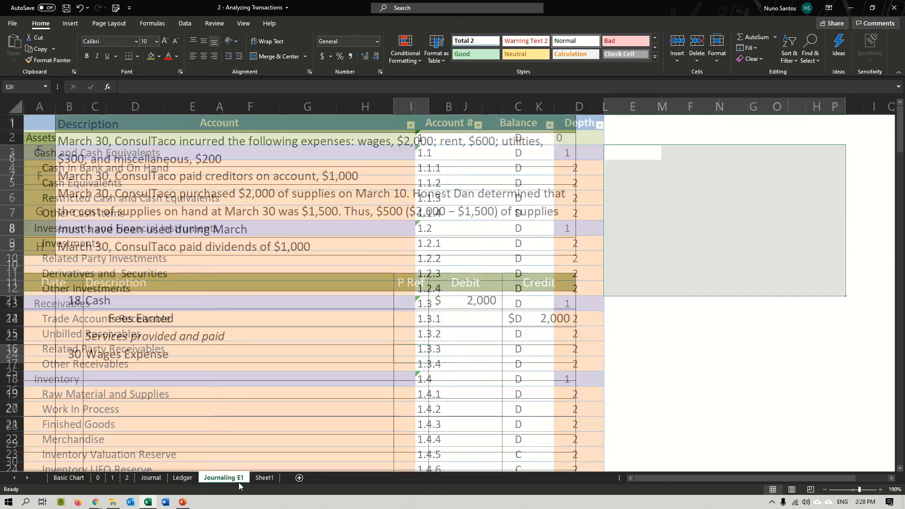
Enter 2000 in J24 as the debit amount for Wages Expense
{"action": "left_click", "coordinate": [464, 354]}
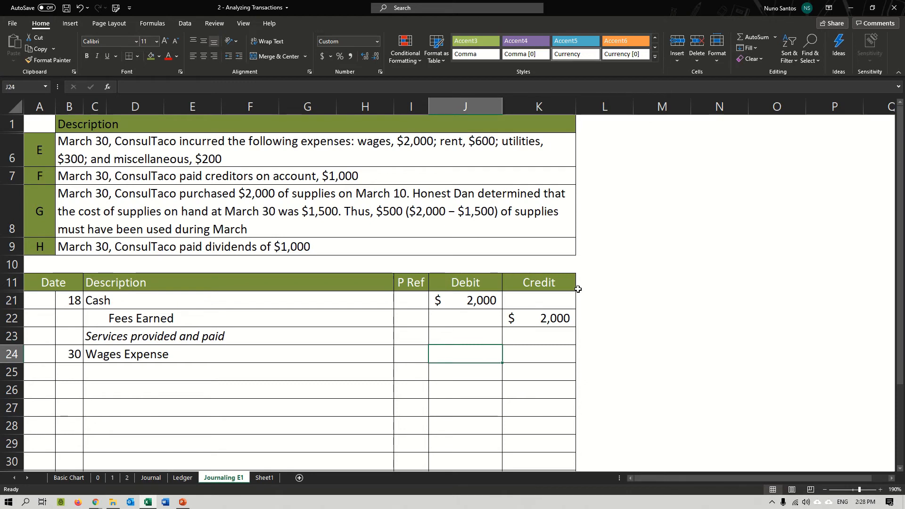
{"action": "type", "text": "2000"}
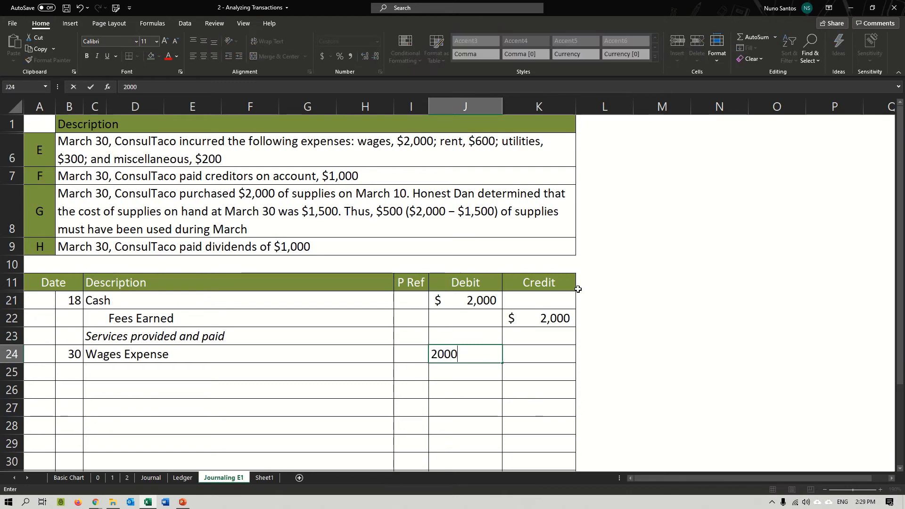
{"action": "key", "text": "Return"}
Enter Cash in D25 as the credited account for the wages, with a credit of 2000 in K25
{"action": "key", "text": "Left"}
{"action": "key", "text": "Left"}
{"action": "key", "text": "Left"}
{"action": "key", "text": "Left"}
{"action": "key", "text": "Left"}
{"action": "key", "text": "Left"}
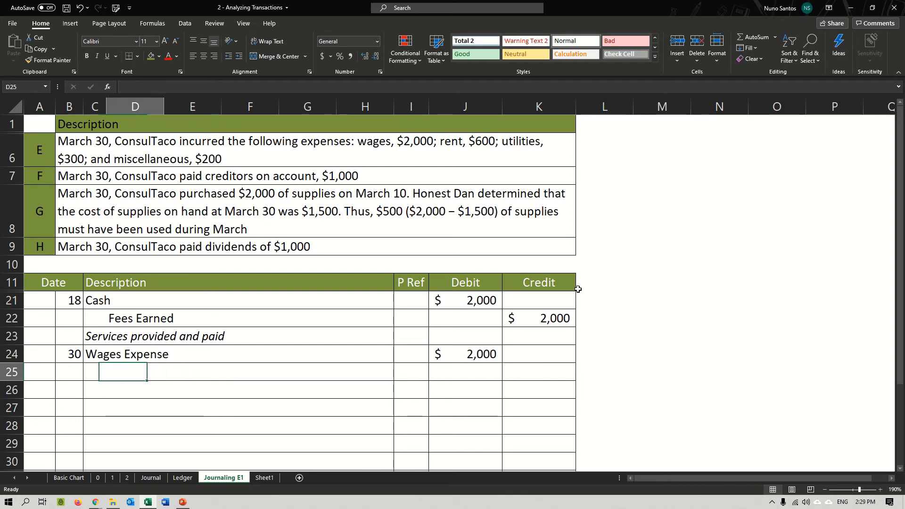
{"action": "type", "text": "Cash"}
{"action": "key", "text": "Return"}
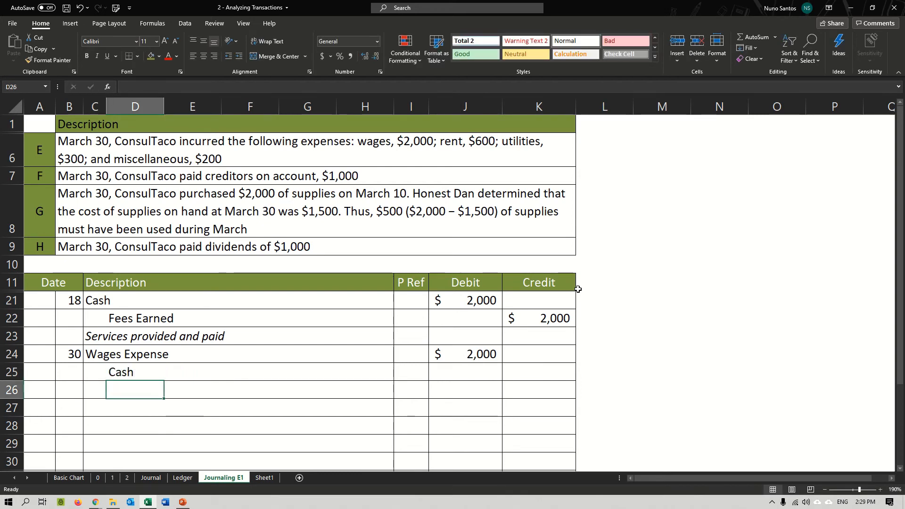
{"action": "left_click", "coordinate": [535, 366]}
{"action": "type", "text": "2000"}
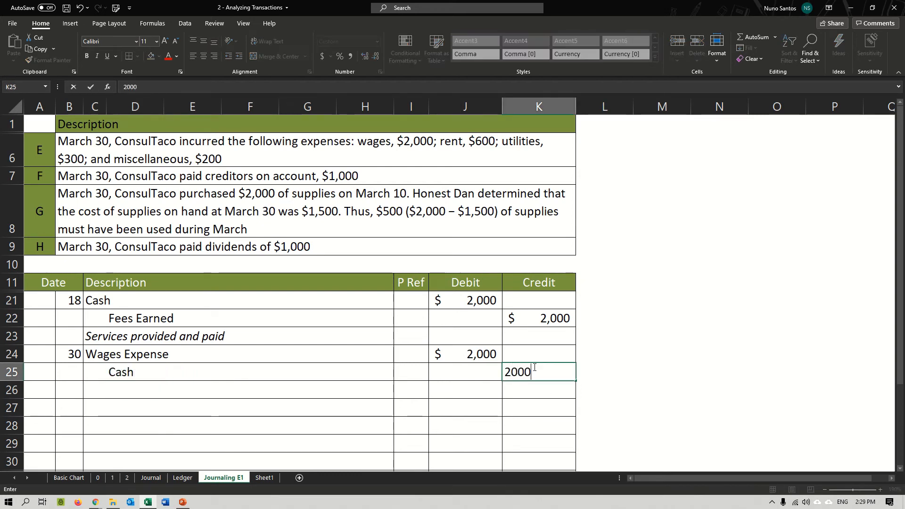
{"action": "key", "text": "Return"}
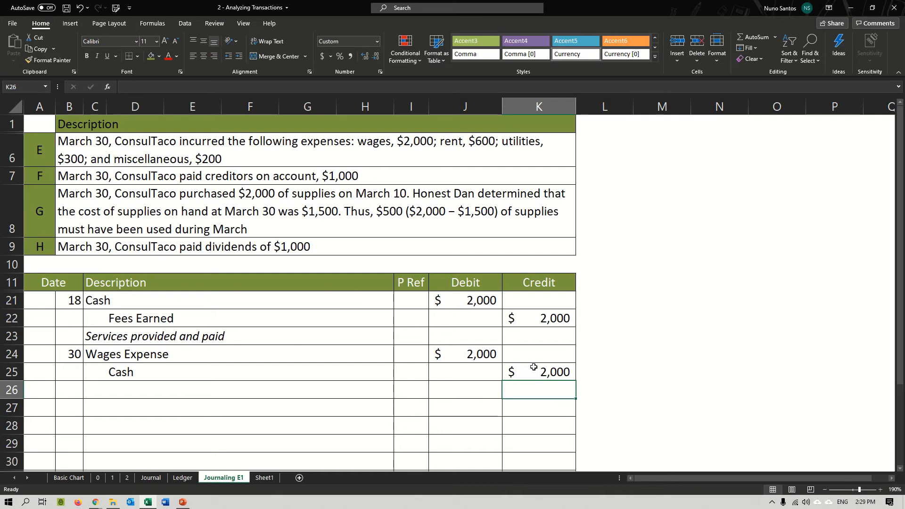
Enter the italic explanation "Paid wages for march" in C26 below the wages entry
{"action": "left_click", "coordinate": [89, 390]}
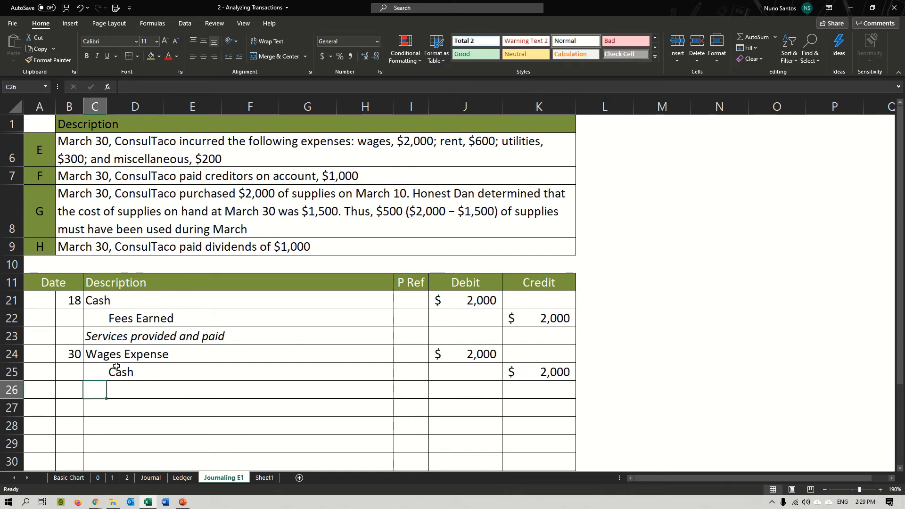
{"action": "key", "text": "ctrl+i"}
{"action": "type", "text": "Paid"}
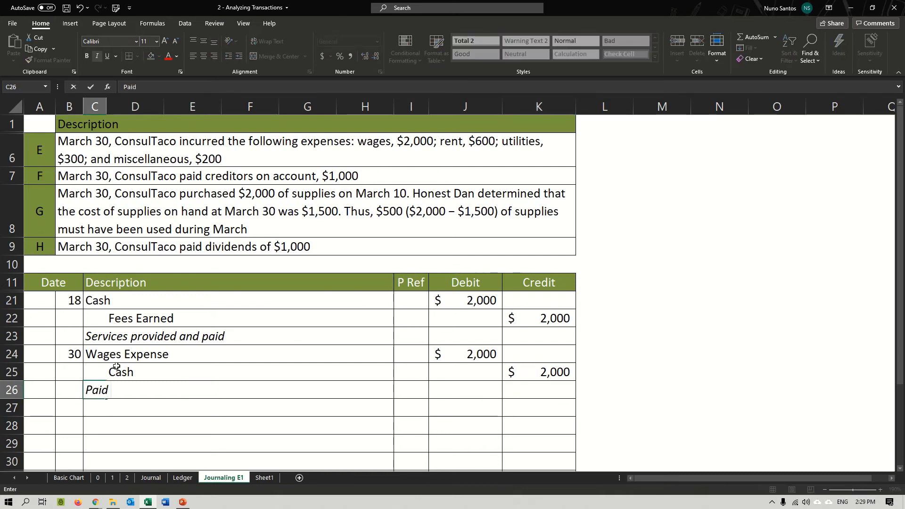
{"action": "type", "text": " W"}
{"action": "key", "text": "BackSpace"}
{"action": "type", "text": "wage"}
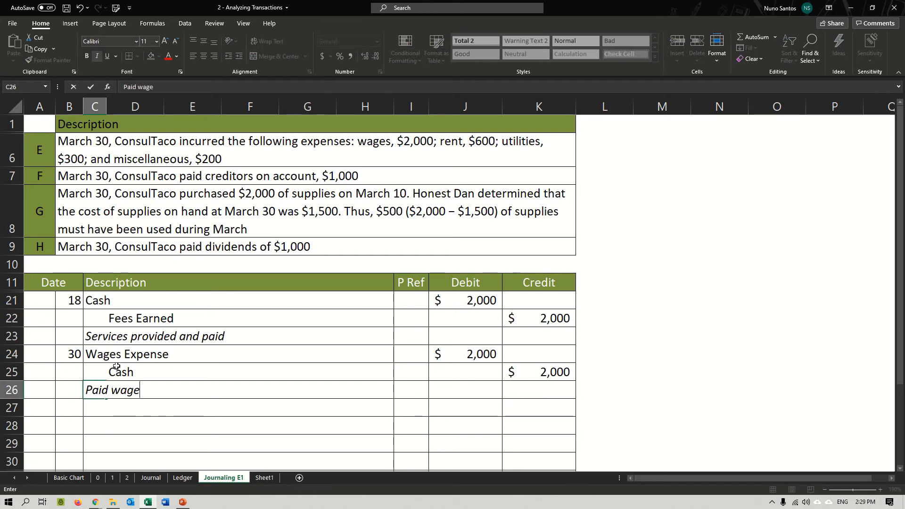
{"action": "type", "text": "s for march"}
{"action": "key", "text": "Return"}
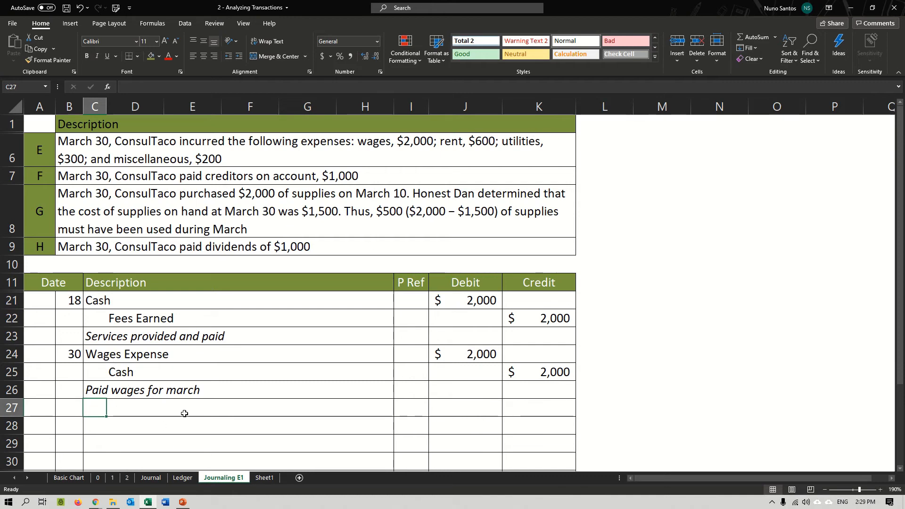
Clear the wages amounts and the Cash line from D24:K26 and the explanation from C26
{"action": "left_click_drag", "start_coordinate": [112, 358], "coordinate": [549, 387]}
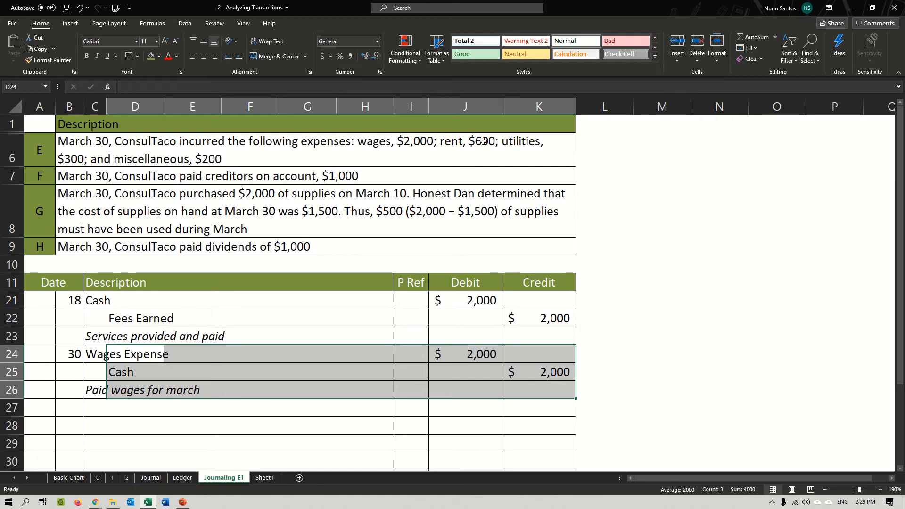
{"action": "key", "text": "Delete"}
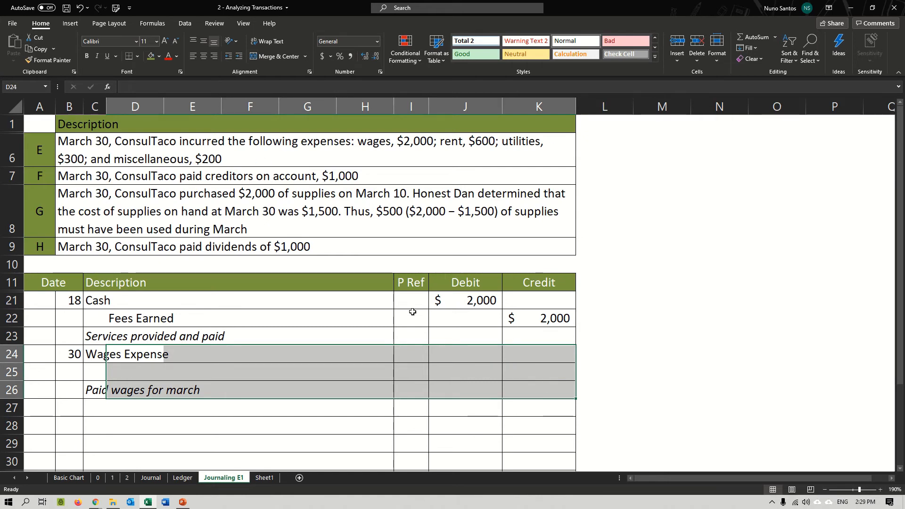
{"action": "left_click", "coordinate": [95, 389]}
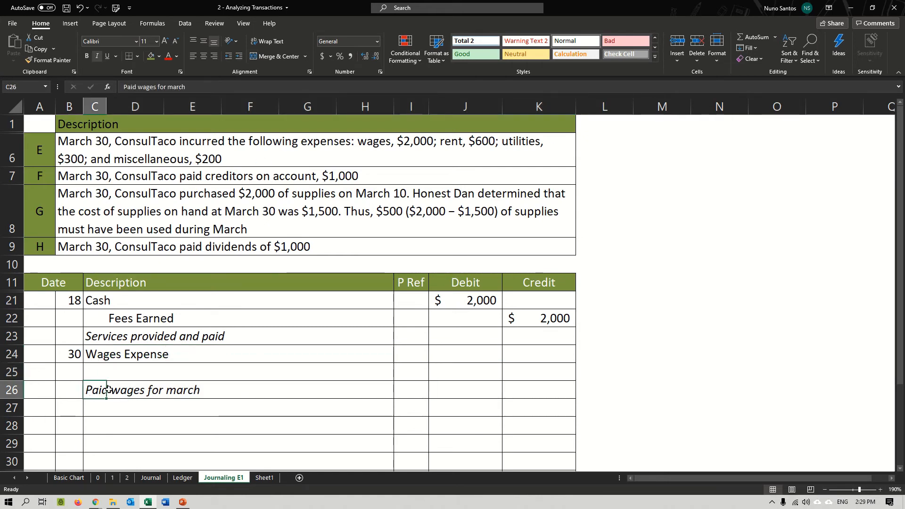
{"action": "key", "text": "Delete"}
{"action": "key", "text": "Up"}
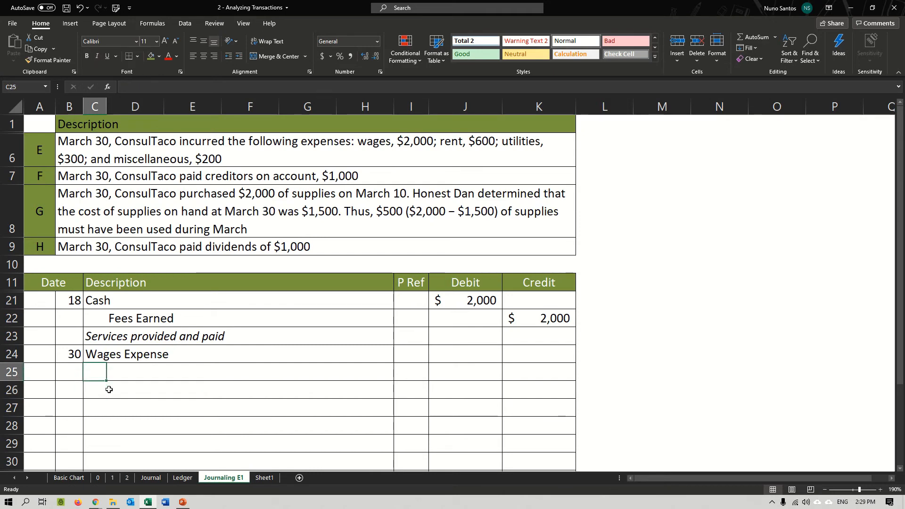
{"action": "key", "text": "ctrl+c"}
{"action": "key", "text": "ctrl+v"}
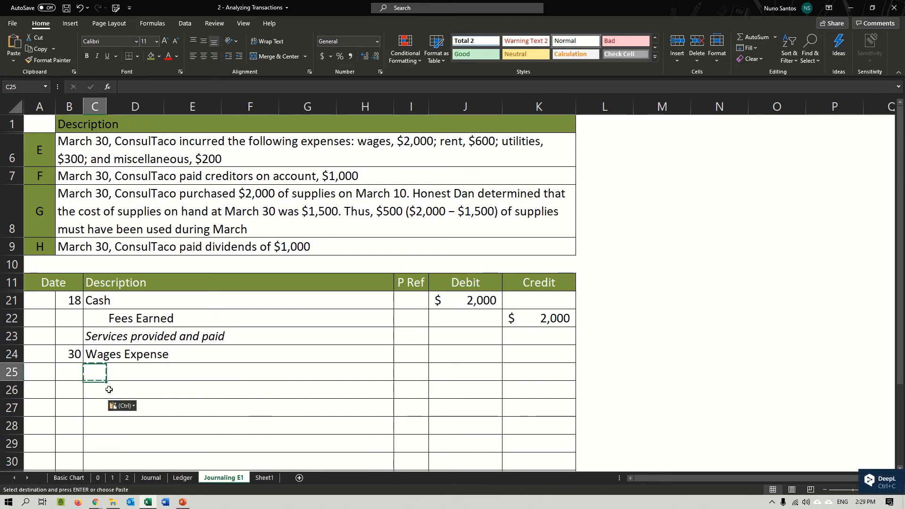
{"action": "key", "text": "Escape"}
Enter a debit of 2000 in J24 for the Wages Expense line of transaction E
{"action": "key", "text": "Up"}
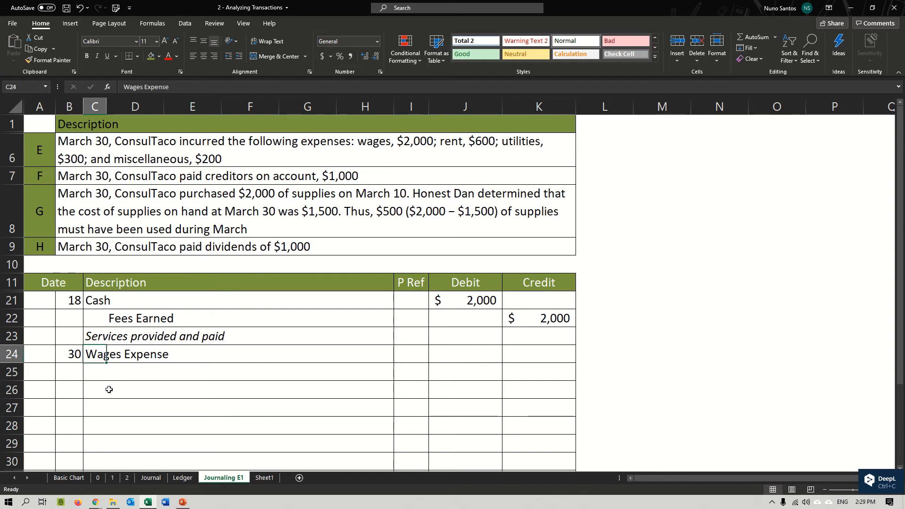
{"action": "key", "text": "Right"}
{"action": "key", "text": "Right"}
{"action": "key", "text": "Right"}
{"action": "key", "text": "Right"}
{"action": "key", "text": "Right"}
{"action": "key", "text": "Right"}
{"action": "key", "text": "Right"}
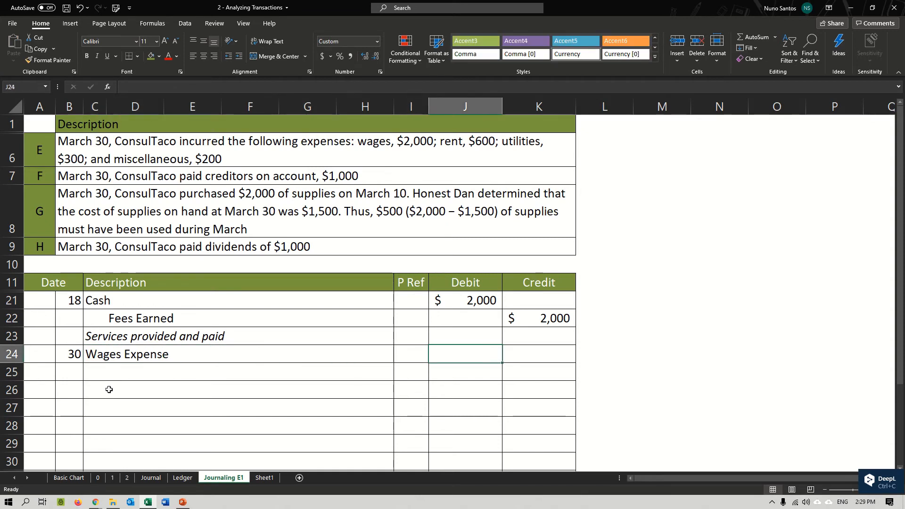
{"action": "type", "text": "2000"}
{"action": "key", "text": "Return"}
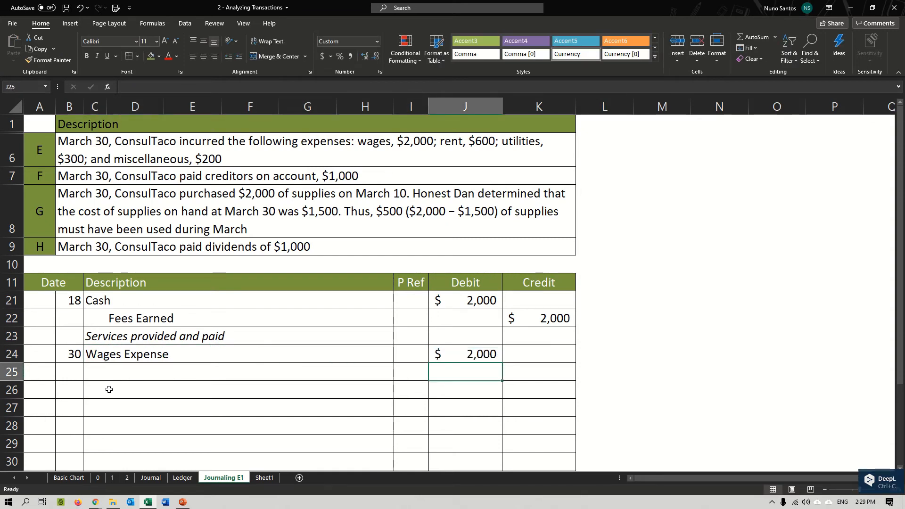
Enter Rent Expense in C25 as the second debited account of transaction E
{"action": "key", "text": "Left"}
{"action": "key", "text": "Left"}
{"action": "key", "text": "Left"}
{"action": "key", "text": "Left"}
{"action": "key", "text": "Left"}
{"action": "key", "text": "Left"}
{"action": "key", "text": "Left"}
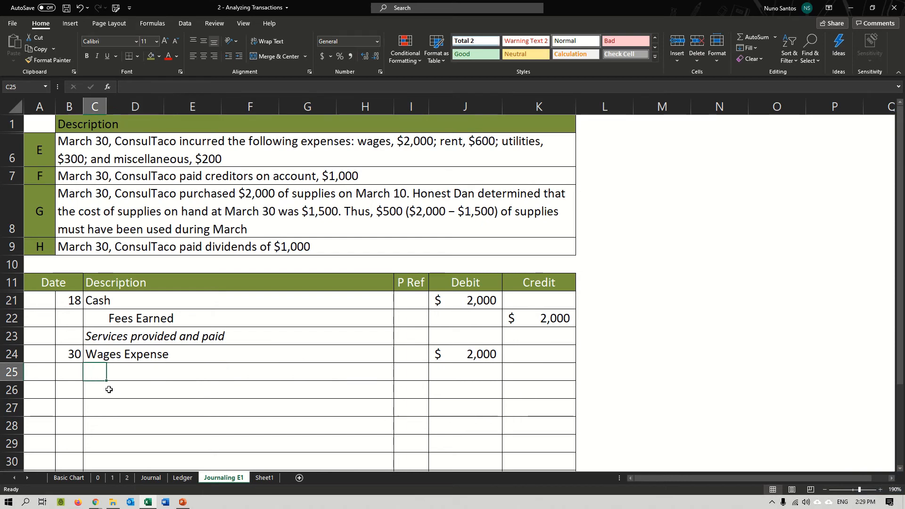
{"action": "type", "text": "Rent Expe"}
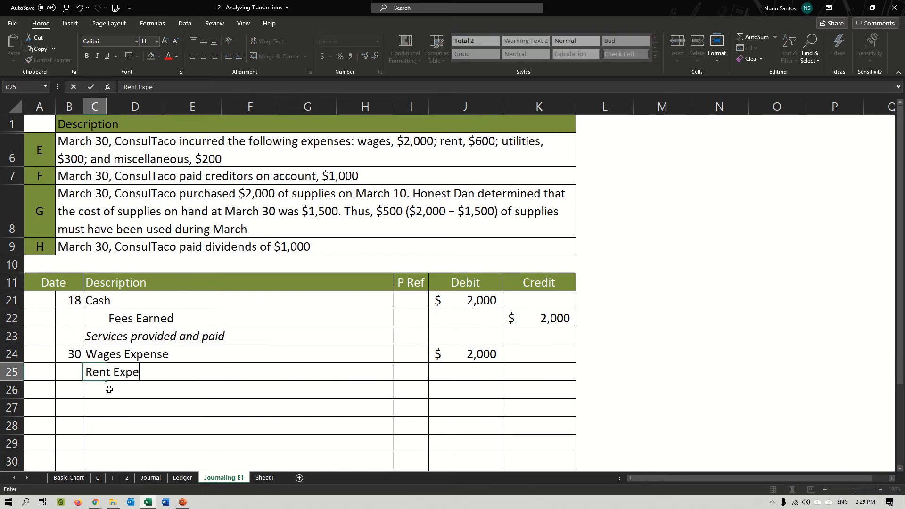
{"action": "type", "text": "nse"}
Enter 600 in J25 as the debit amount for Rent Expense
{"action": "key", "text": "Right"}
{"action": "key", "text": "Right"}
{"action": "key", "text": "Right"}
{"action": "key", "text": "Right"}
{"action": "key", "text": "Right"}
{"action": "key", "text": "Right"}
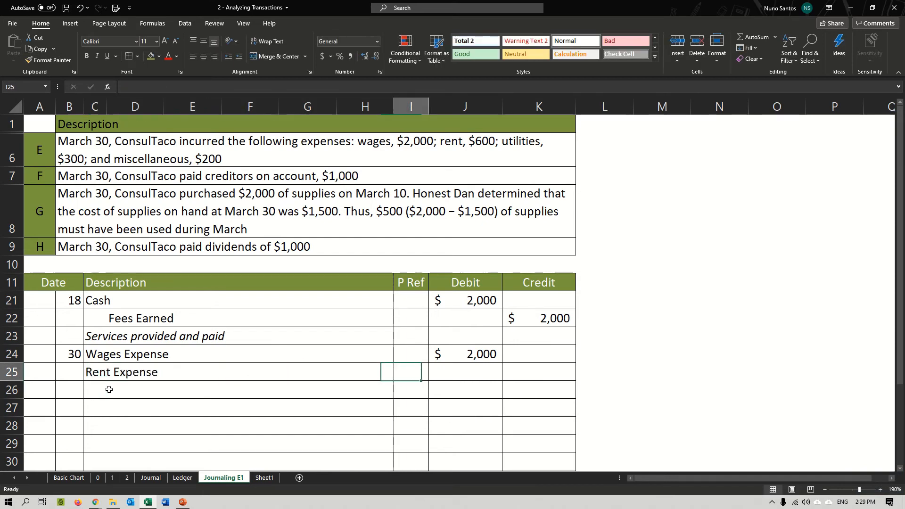
{"action": "key", "text": "Right"}
{"action": "type", "text": "600"}
{"action": "key", "text": "Return"}
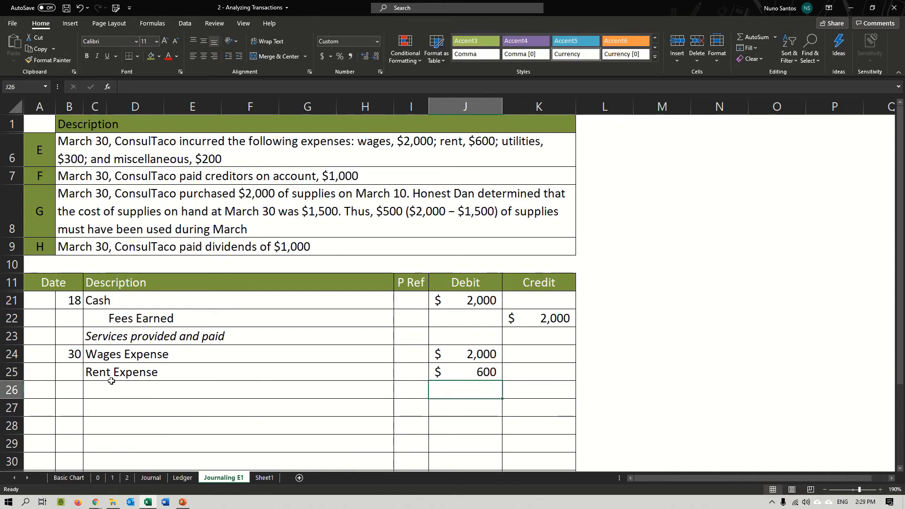
Enter Utilities Expense in C26 as the third debited account, with a debit of 300 in J26
{"action": "left_click", "coordinate": [107, 382]}
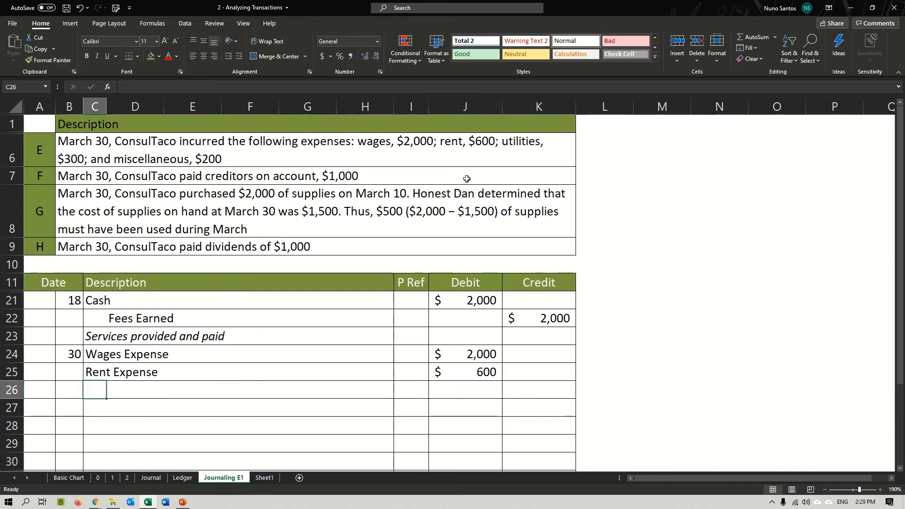
{"action": "type", "text": "Utilities "}
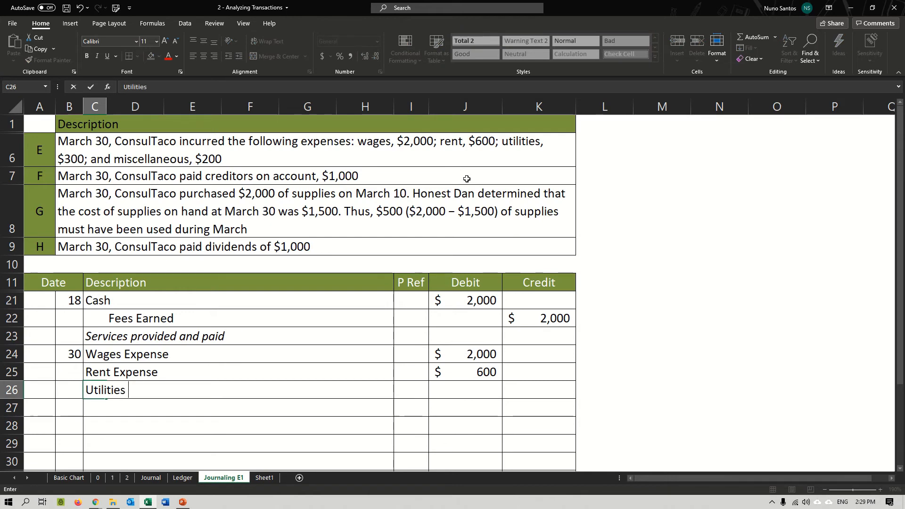
{"action": "type", "text": "Expense"}
{"action": "key", "text": "Return"}
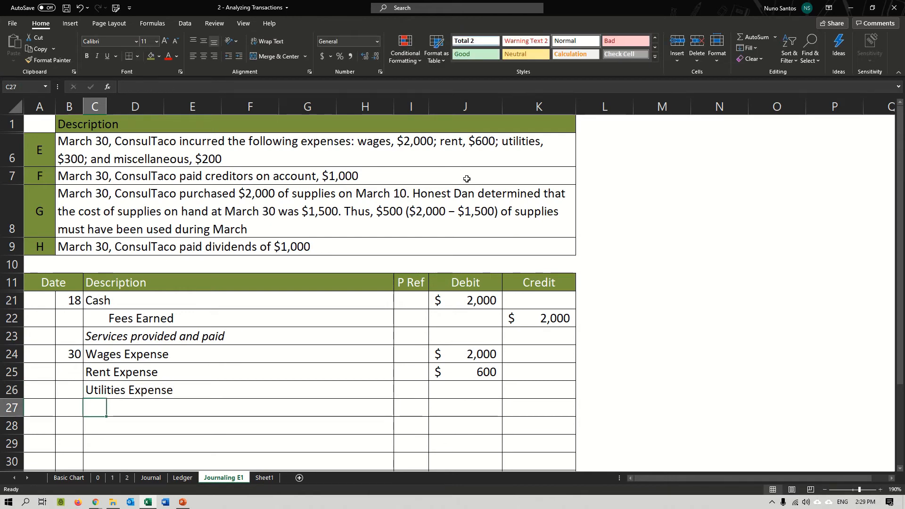
{"action": "left_click", "coordinate": [483, 389]}
{"action": "type", "text": "300"}
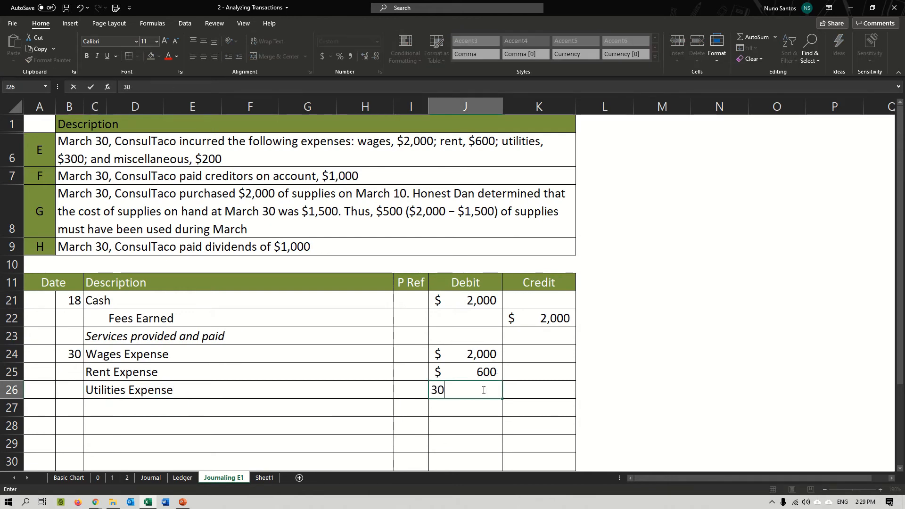
{"action": "key", "text": "Return"}
Enter Miscelanious Expense in C27 as the fourth debited account, with a debit of 200 in J27
{"action": "left_click", "coordinate": [106, 407]}
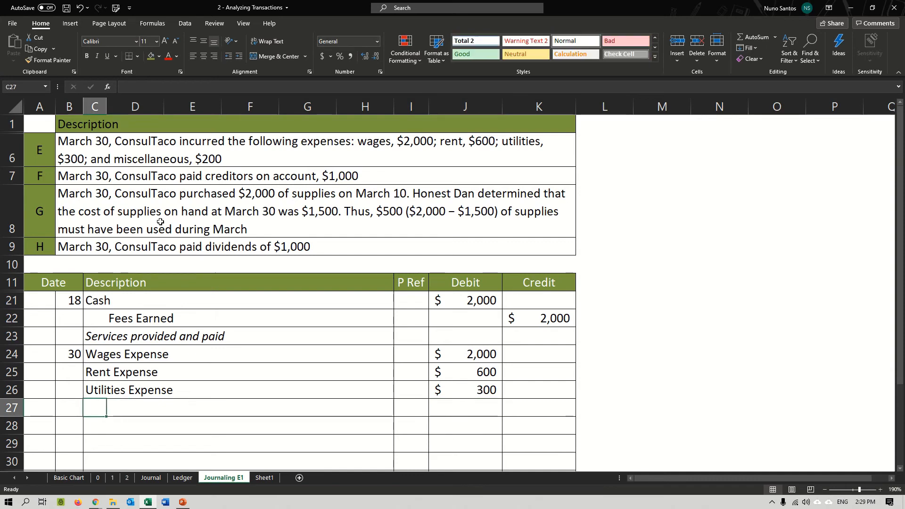
{"action": "type", "text": "Misc"}
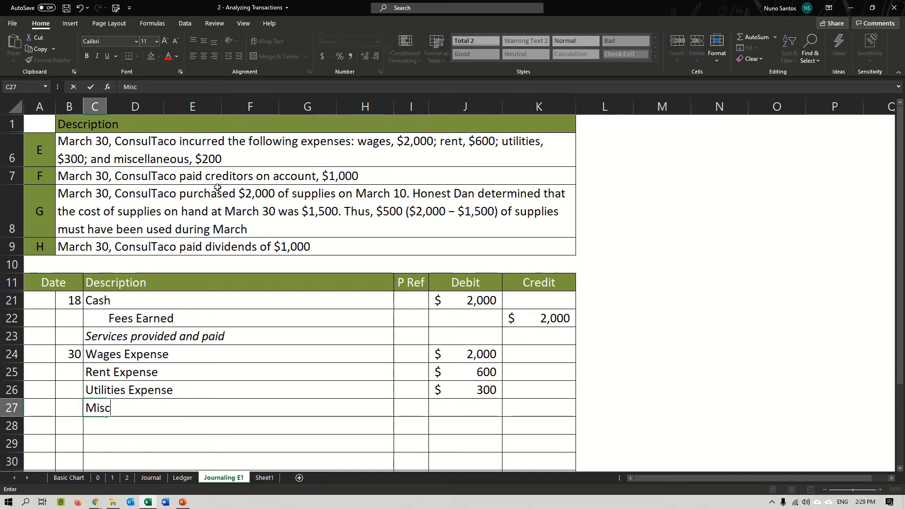
{"action": "type", "text": "elanious E"}
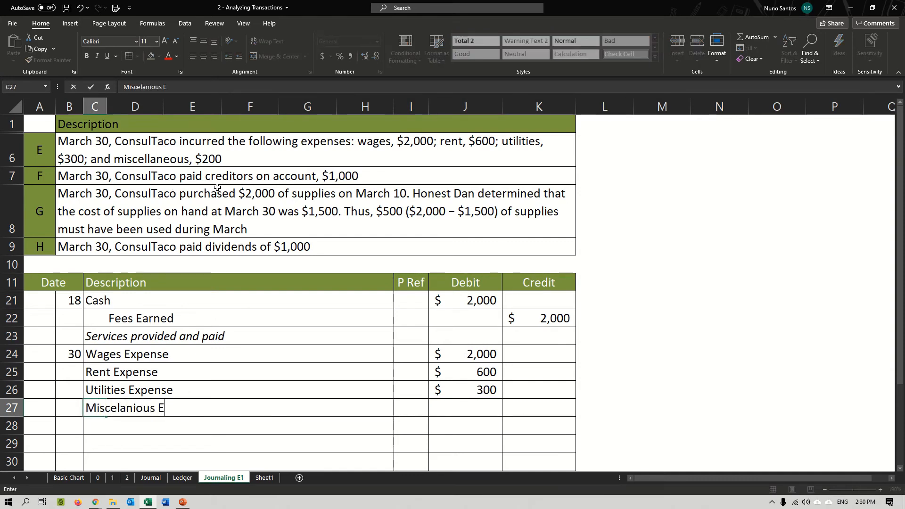
{"action": "type", "text": "xpese"}
{"action": "key", "text": "BackSpace"}
{"action": "key", "text": "BackSpace"}
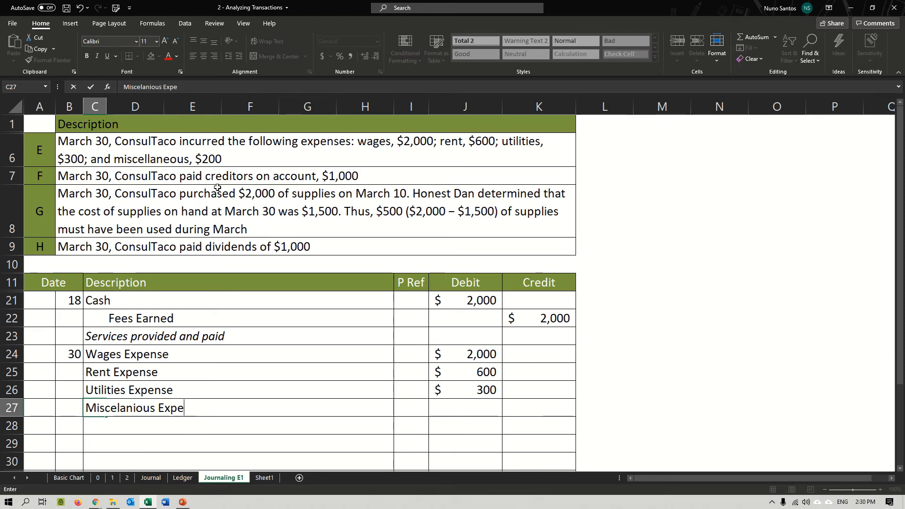
{"action": "type", "text": "nse"}
{"action": "key", "text": "Return"}
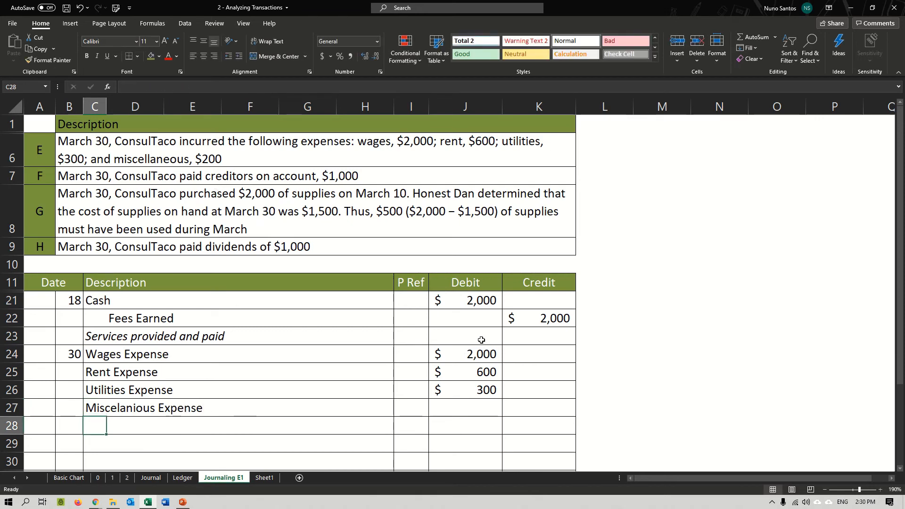
{"action": "left_click", "coordinate": [483, 407]}
{"action": "type", "text": "200"}
{"action": "key", "text": "Return"}
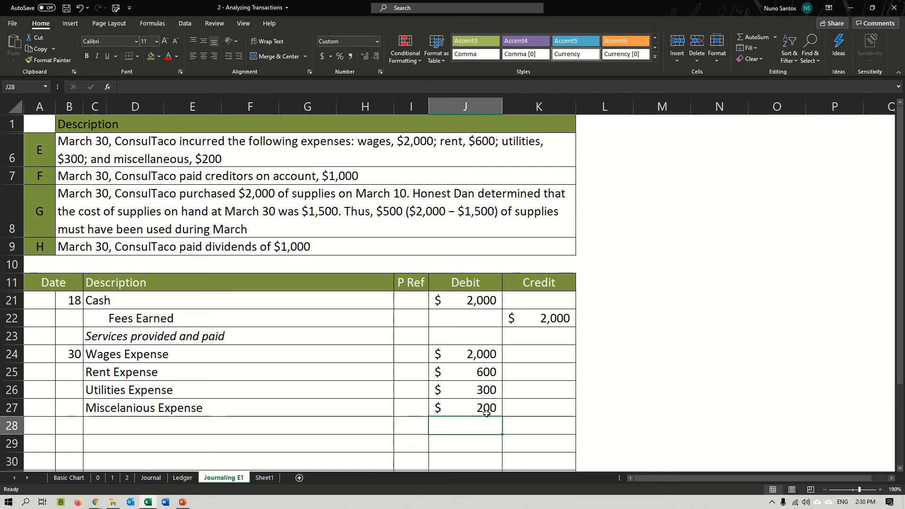
Enter Cash in D28 as transaction E's credited account, with the sum of debits J24:J27 as its credit in K28
{"action": "left_click", "coordinate": [120, 421]}
{"action": "type", "text": "Cash"}
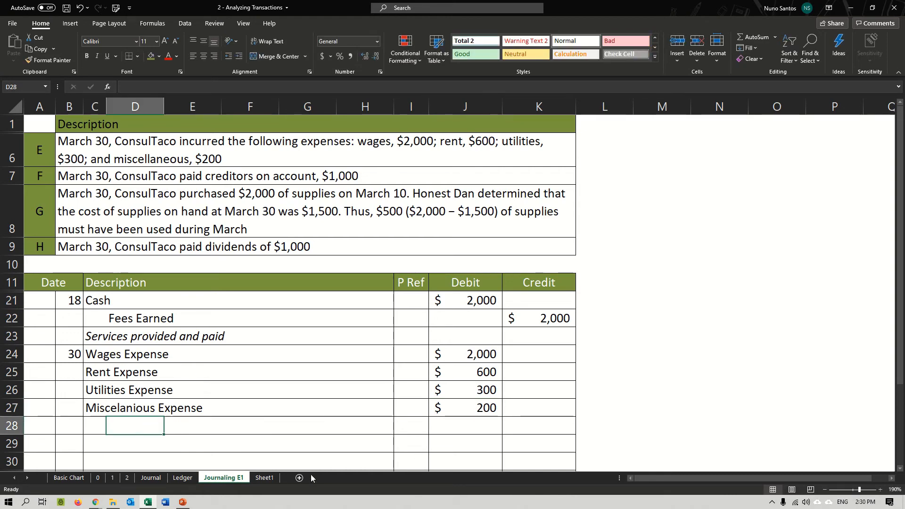
{"action": "key", "text": "Return"}
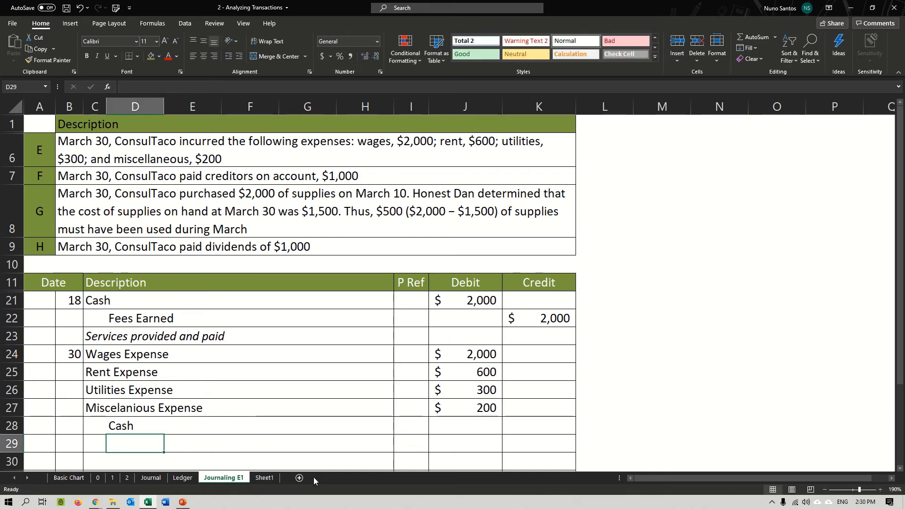
{"action": "left_click", "coordinate": [543, 430]}
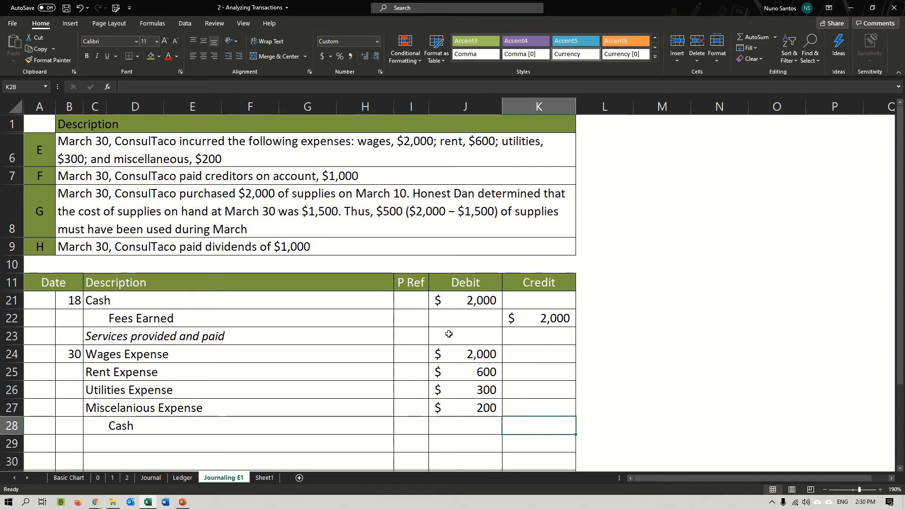
{"action": "key", "text": "alt+equal"}
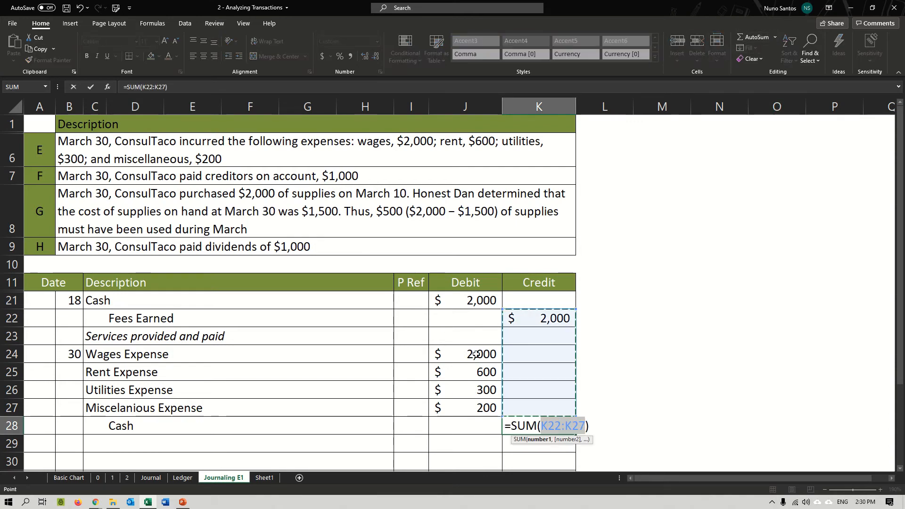
{"action": "left_click_drag", "start_coordinate": [471, 354], "coordinate": [475, 404]}
{"action": "key", "text": "Return"}
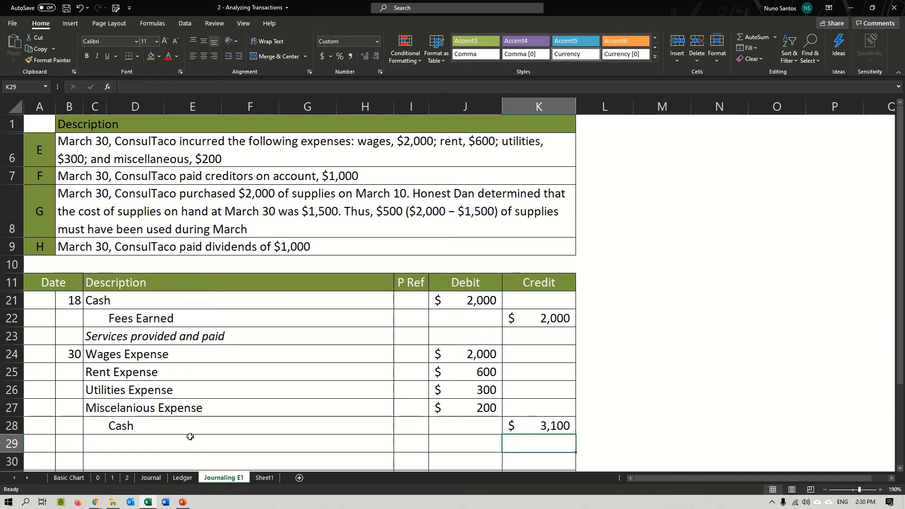
Add the italic explanation "Expenses for the month of March" in C29 beneath transaction E's entry
{"action": "left_click", "coordinate": [87, 449]}
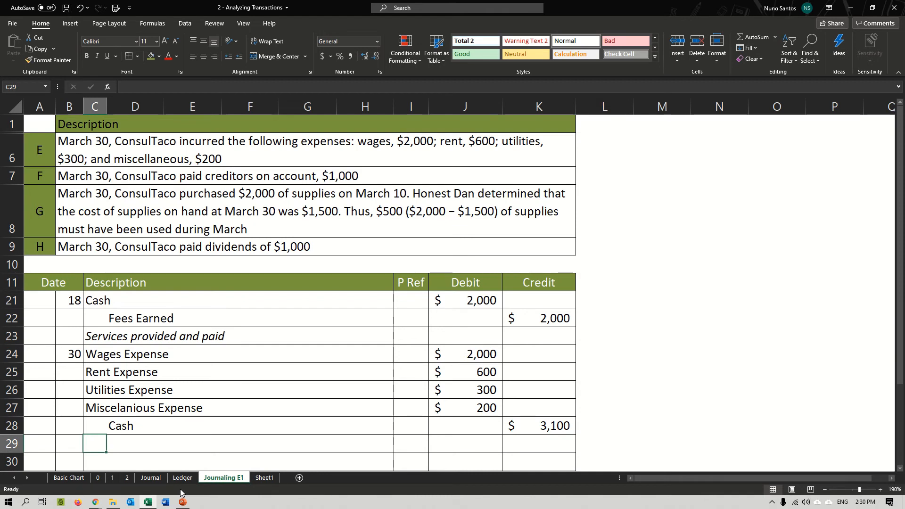
{"action": "key", "text": "ctrl+i"}
{"action": "type", "text": "Ex"}
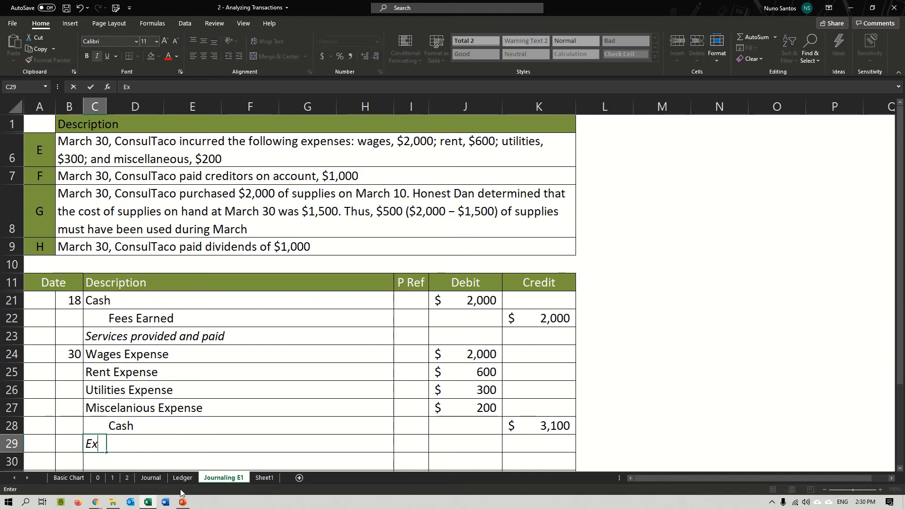
{"action": "type", "text": "penses for the "}
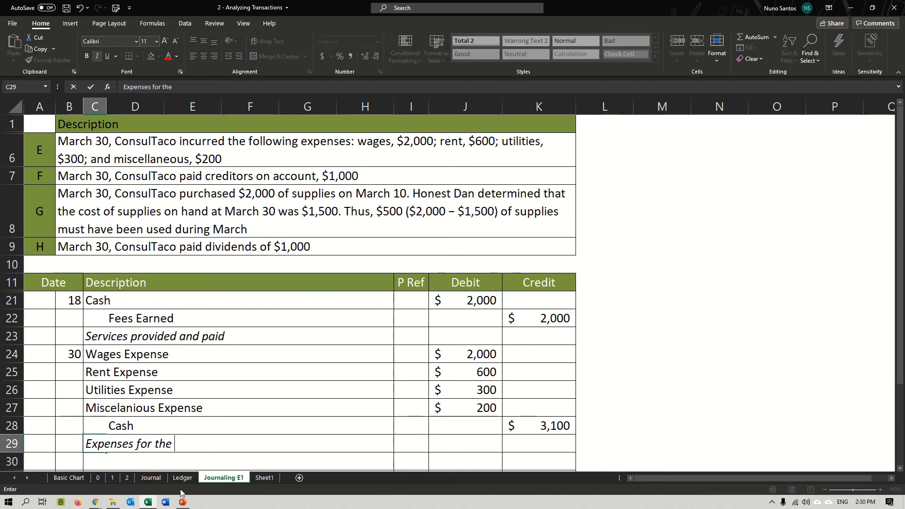
{"action": "type", "text": "month of March"}
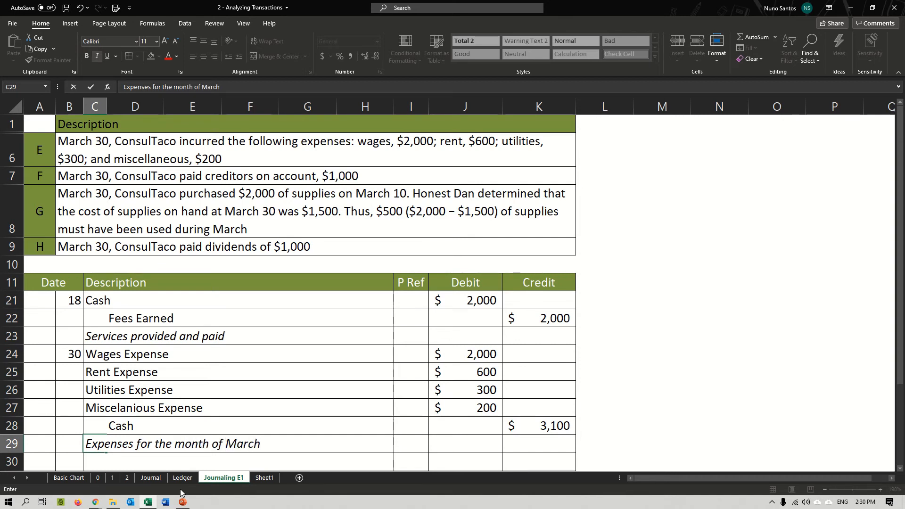
{"action": "key", "text": "Return"}
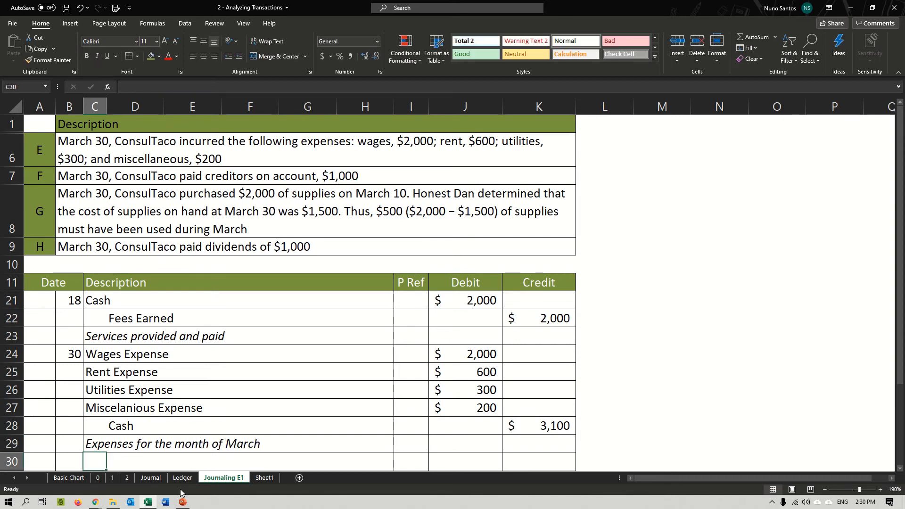
Hide transaction E's description in row 6 and the March 18 journal entry in rows 21 to 23
{"action": "right_click", "coordinate": [15, 156]}
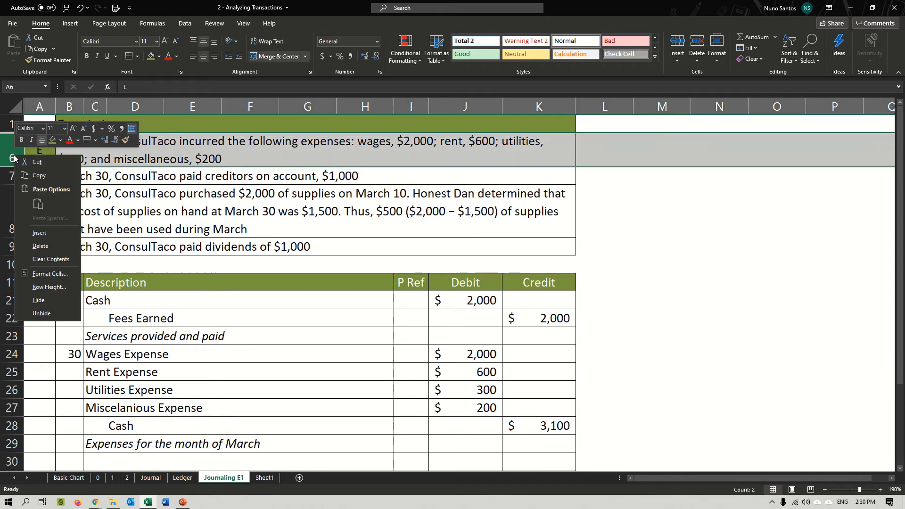
{"action": "left_click", "coordinate": [55, 300]}
{"action": "left_click_drag", "start_coordinate": [11, 266], "coordinate": [16, 295]}
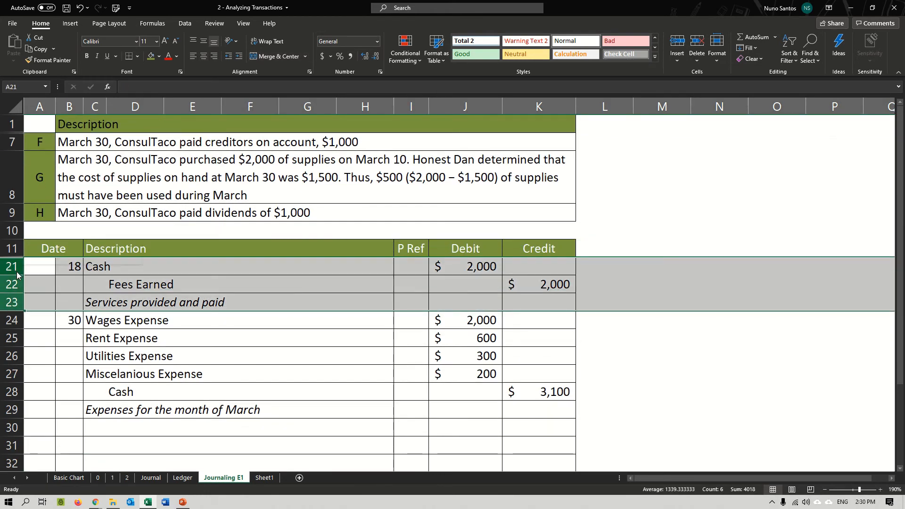
{"action": "right_click", "coordinate": [17, 274]}
{"action": "left_click", "coordinate": [42, 417]}
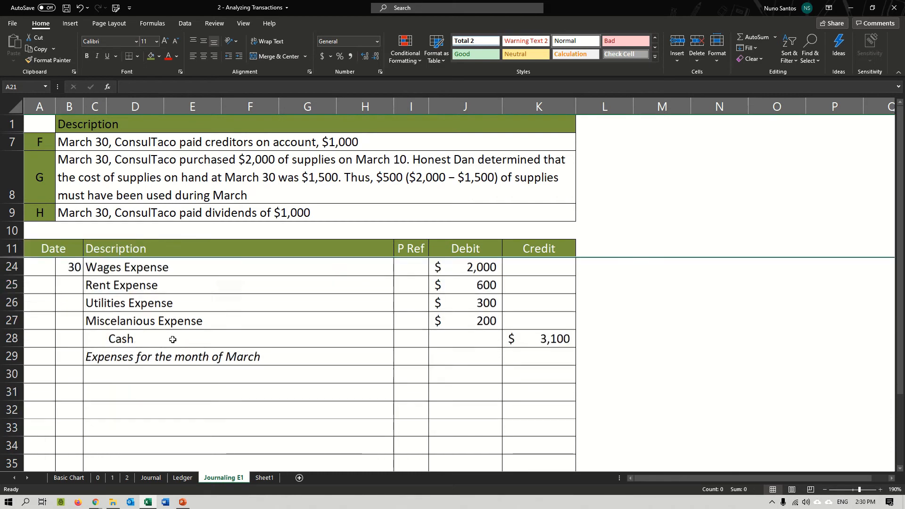
Enter 30 in B30 as the day for transaction F's journal entry
{"action": "left_click", "coordinate": [72, 373]}
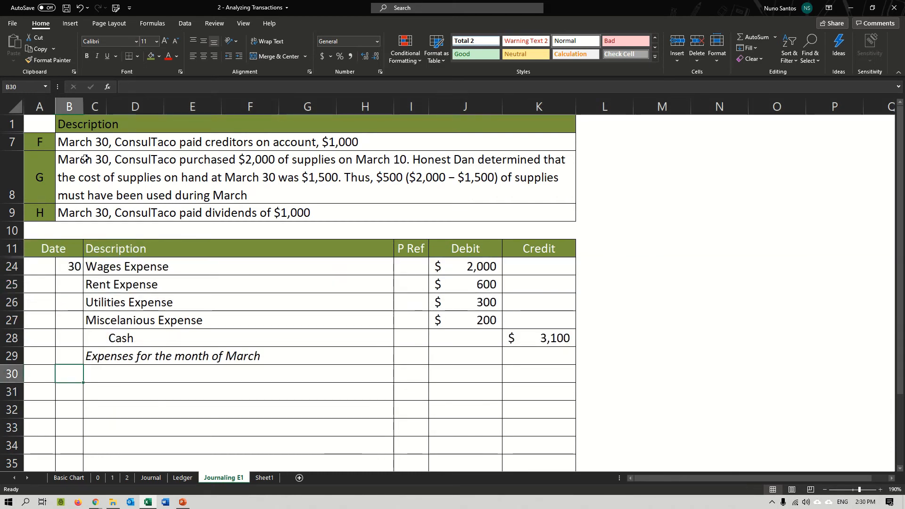
{"action": "type", "text": "30"}
{"action": "key", "text": "Return"}
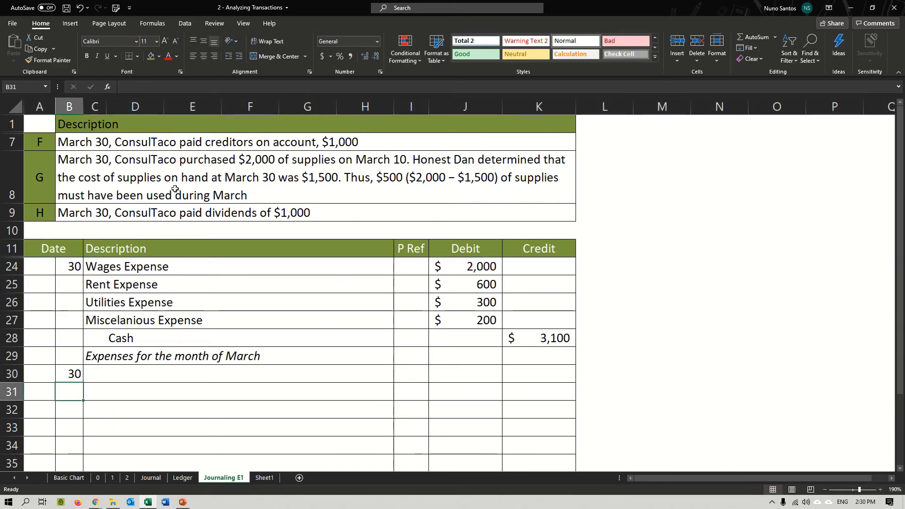
Look up the accounts for paying creditors on Sheet1 and enter Accounts Payable in C30 of Journaling E1 as transaction F's debited account
{"action": "left_click", "coordinate": [156, 142]}
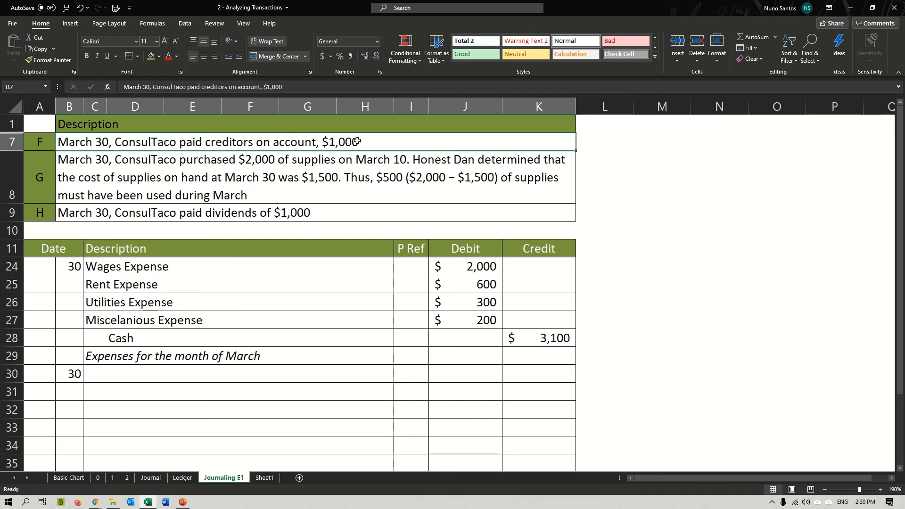
{"action": "left_click", "coordinate": [155, 374]}
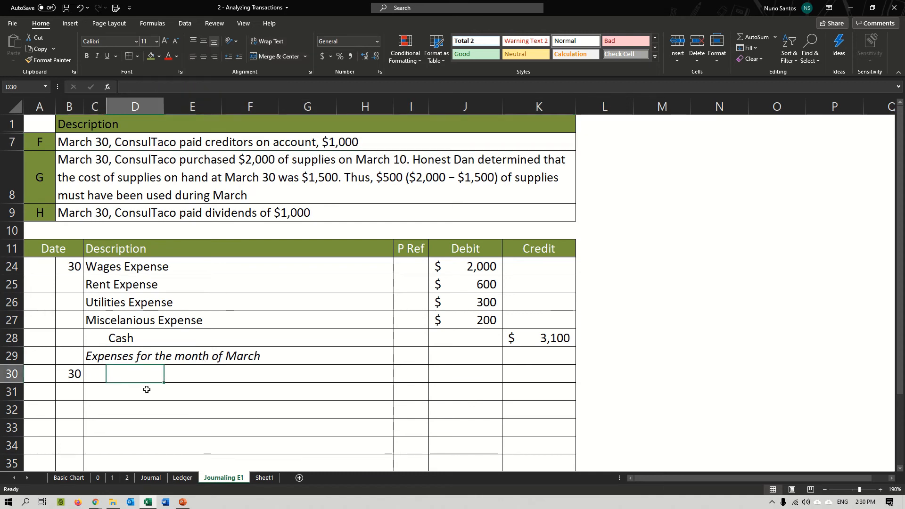
{"action": "key", "text": "Left"}
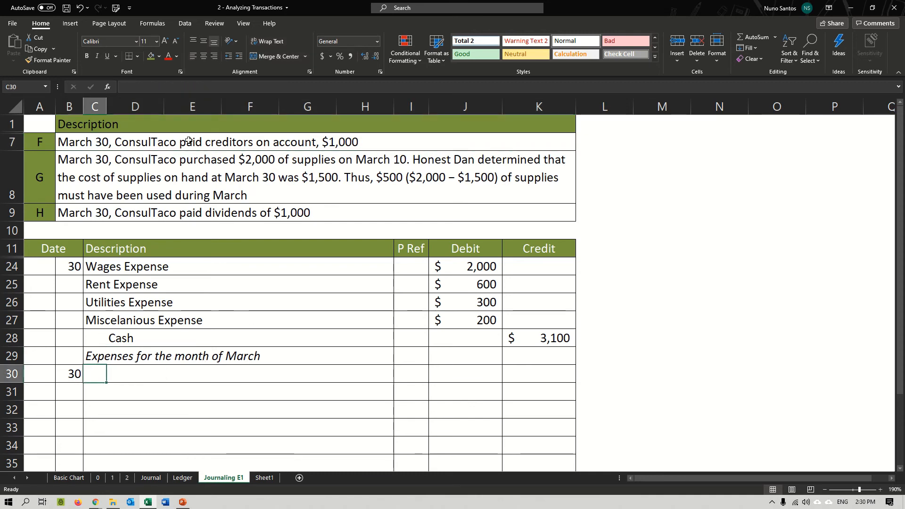
{"action": "left_click", "coordinate": [264, 478]}
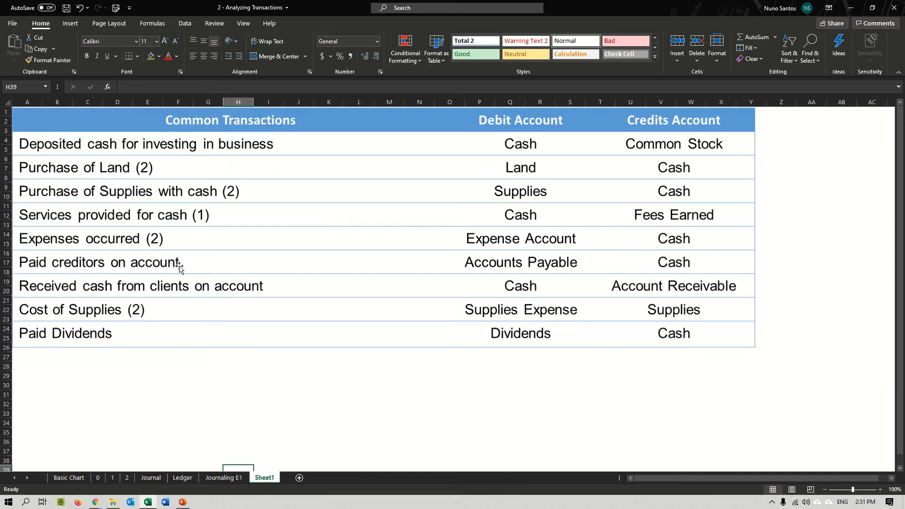
{"action": "left_click", "coordinate": [215, 477]}
{"action": "type", "text": "A"}
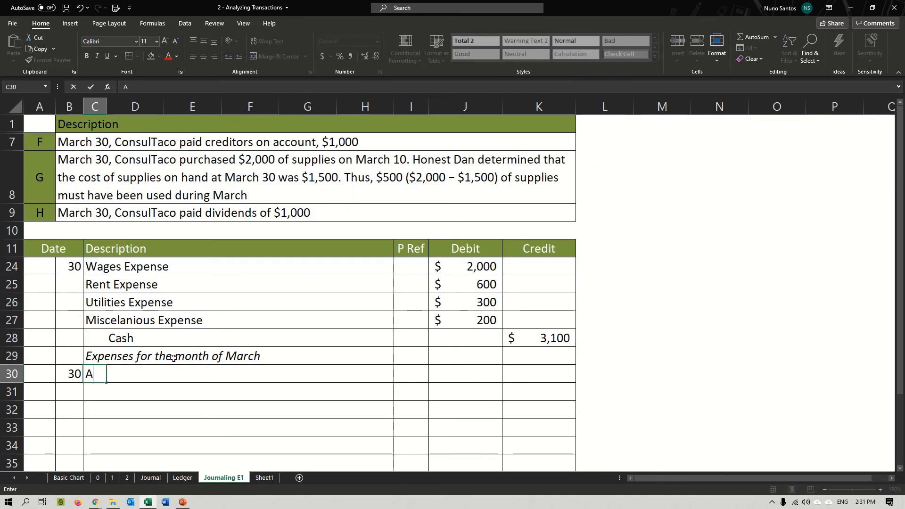
{"action": "type", "text": "ccounts Pay"}
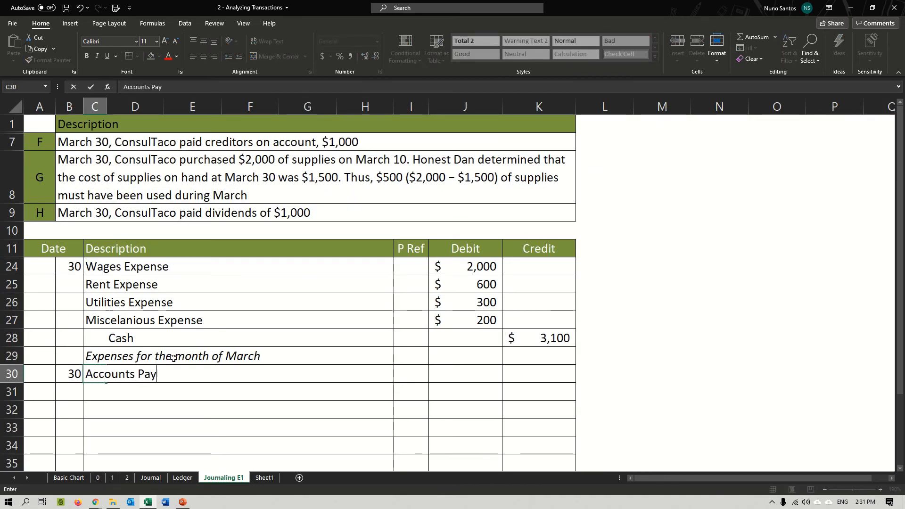
{"action": "type", "text": "able"}
{"action": "key", "text": "Return"}
Enter Cash in D31 as the credited account of transaction F
{"action": "key", "text": "Right"}
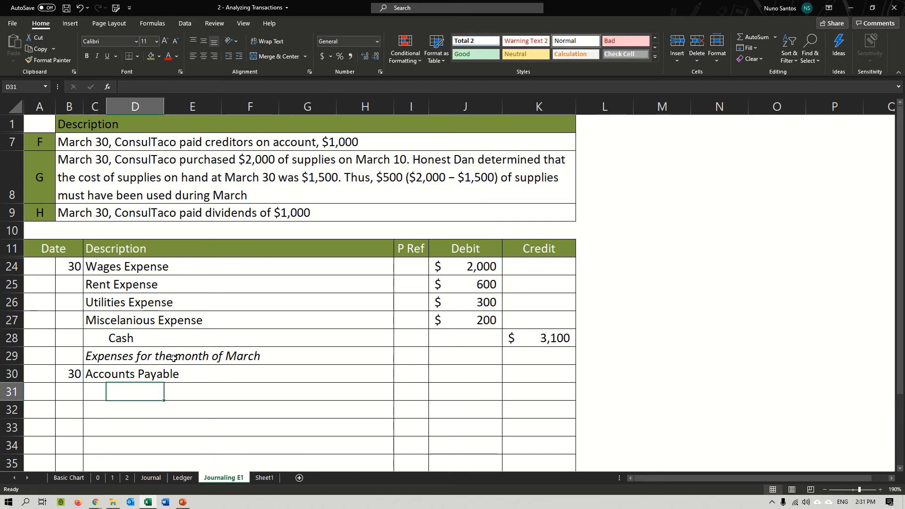
{"action": "type", "text": "Cash"}
{"action": "key", "text": "Return"}
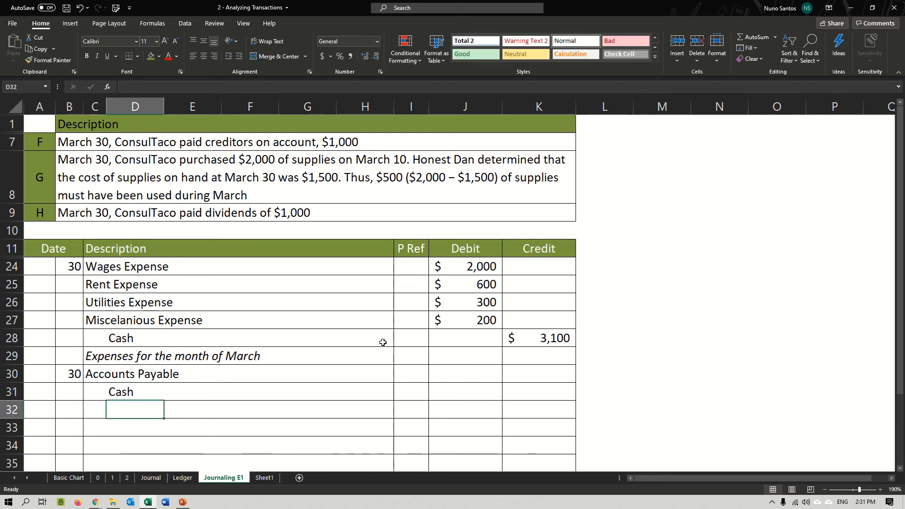
Enter a debit of 1000 in J30 for Accounts Payable and a credit of 1,000 in K31 for Cash
{"action": "left_click", "coordinate": [446, 372]}
{"action": "type", "text": "100"}
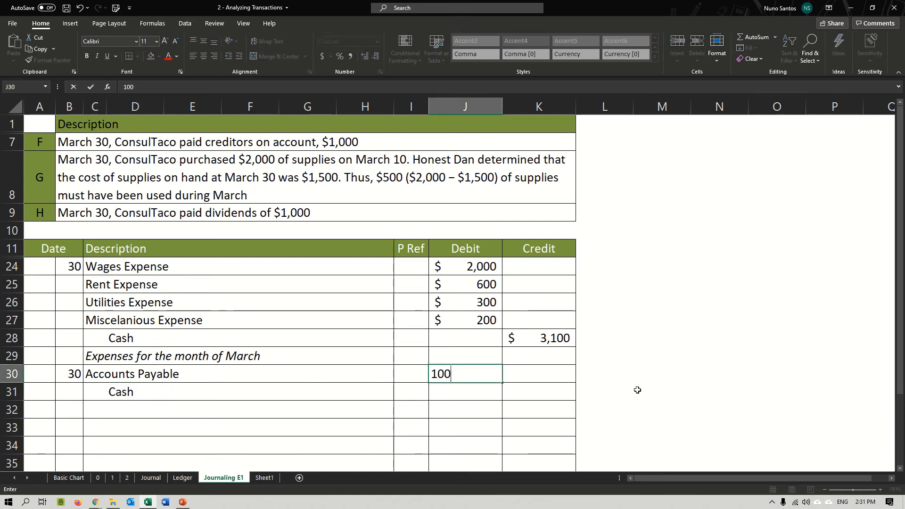
{"action": "type", "text": "0"}
{"action": "key", "text": "Return"}
{"action": "key", "text": "Right"}
{"action": "type", "text": "1"}
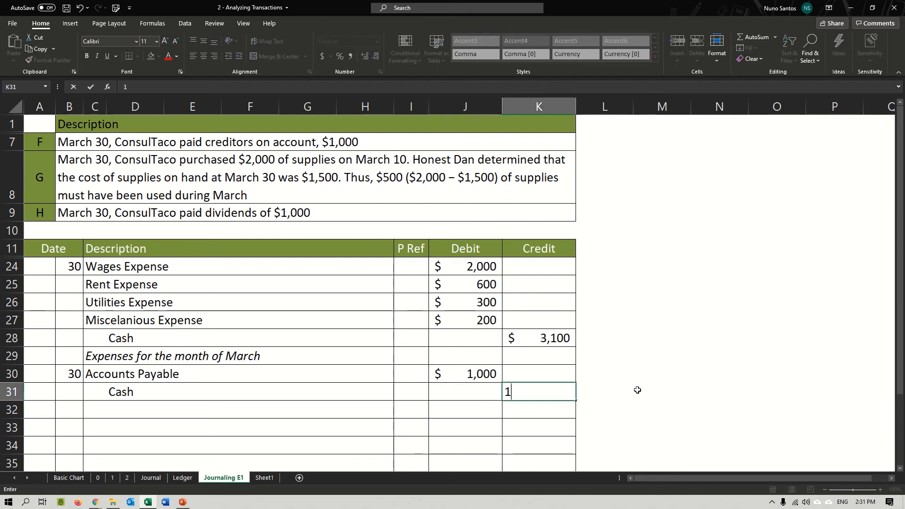
{"action": "type", "text": ",000"}
{"action": "key", "text": "Return"}
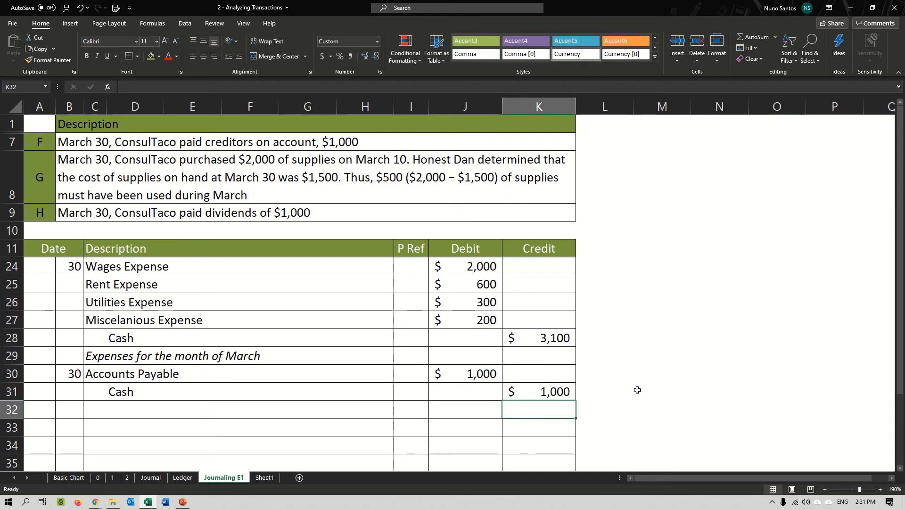
Add the italic explanation "Paid creditors on account" in C32 beneath transaction F's entry
{"action": "left_click", "coordinate": [92, 412]}
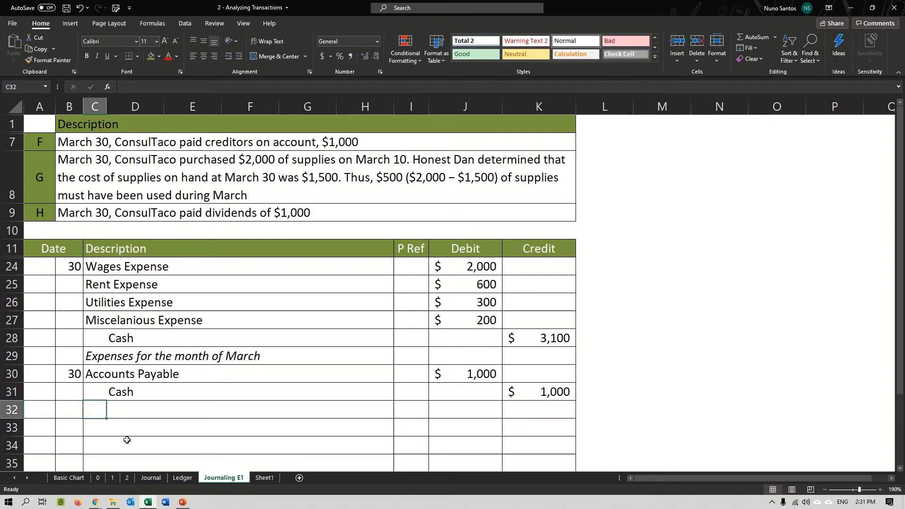
{"action": "type", "text": "P"}
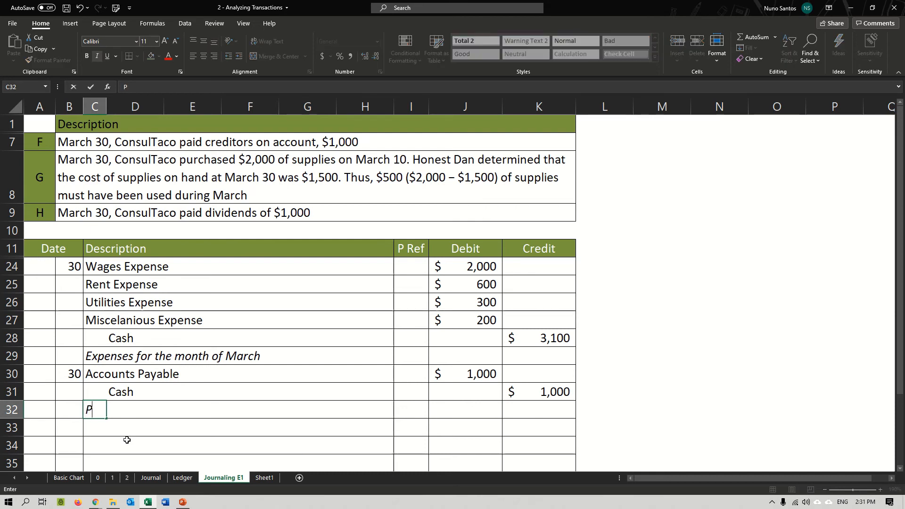
{"action": "type", "text": "aid credito"}
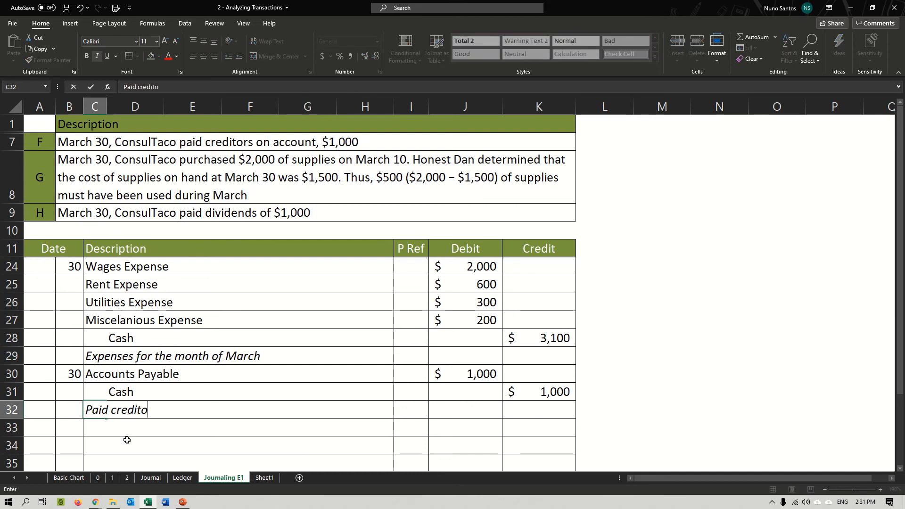
{"action": "type", "text": "rs on account"}
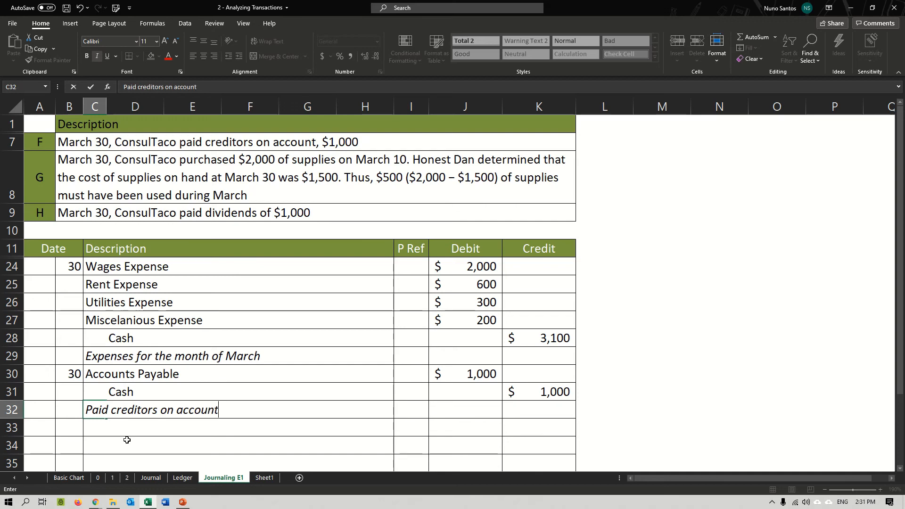
{"action": "key", "text": "Return"}
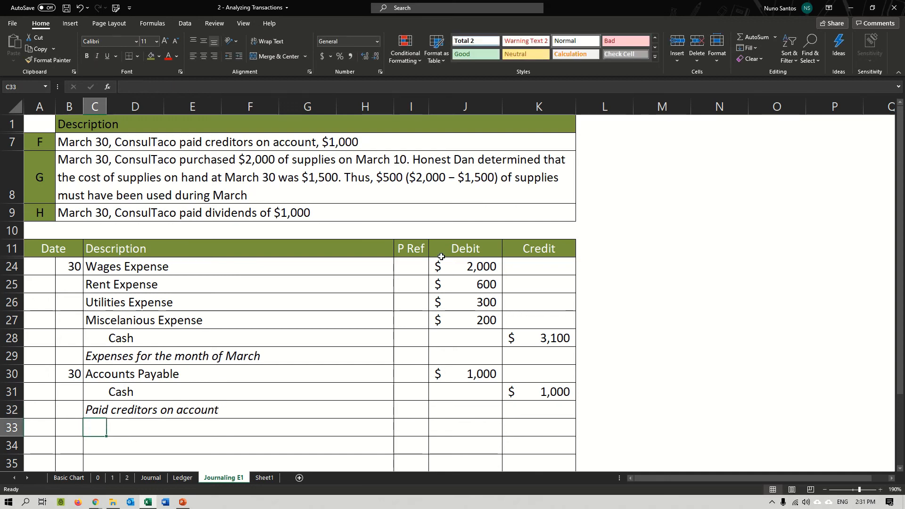
Compare transaction E's debits in column J with its Cash credit in K28, and review transaction F's entry in rows 30 to 32
{"action": "left_click_drag", "start_coordinate": [459, 264], "coordinate": [466, 339]}
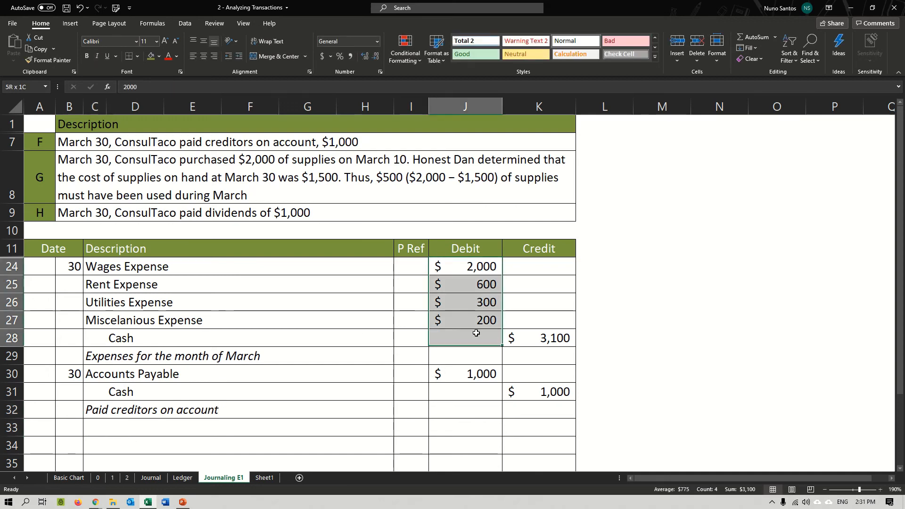
{"action": "left_click", "coordinate": [528, 340], "text": "ctrl"}
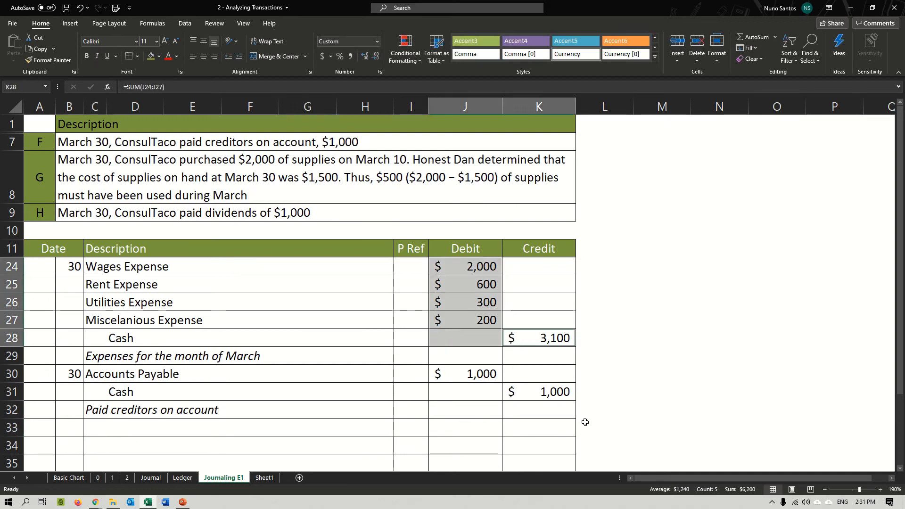
{"action": "left_click", "coordinate": [631, 397]}
{"action": "left_click", "coordinate": [67, 429]}
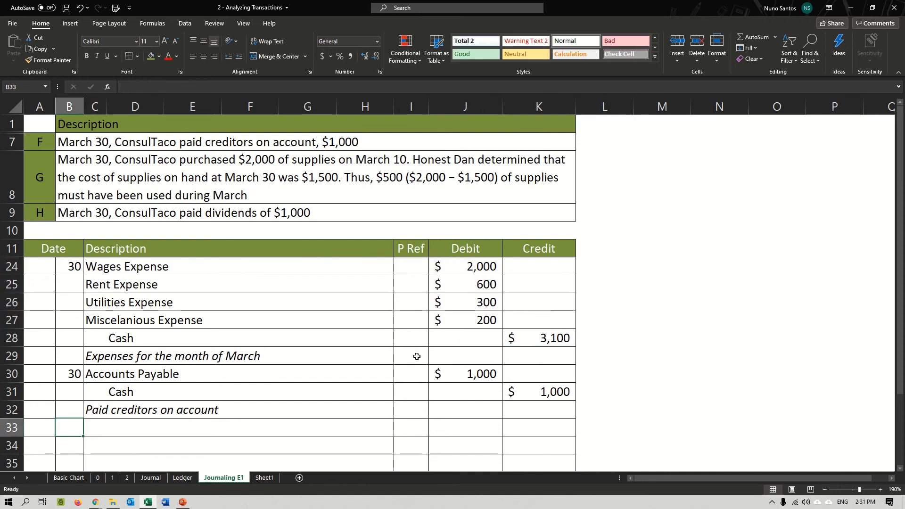
{"action": "left_click_drag", "start_coordinate": [111, 385], "coordinate": [453, 408]}
{"action": "left_click_drag", "start_coordinate": [120, 373], "coordinate": [274, 412]}
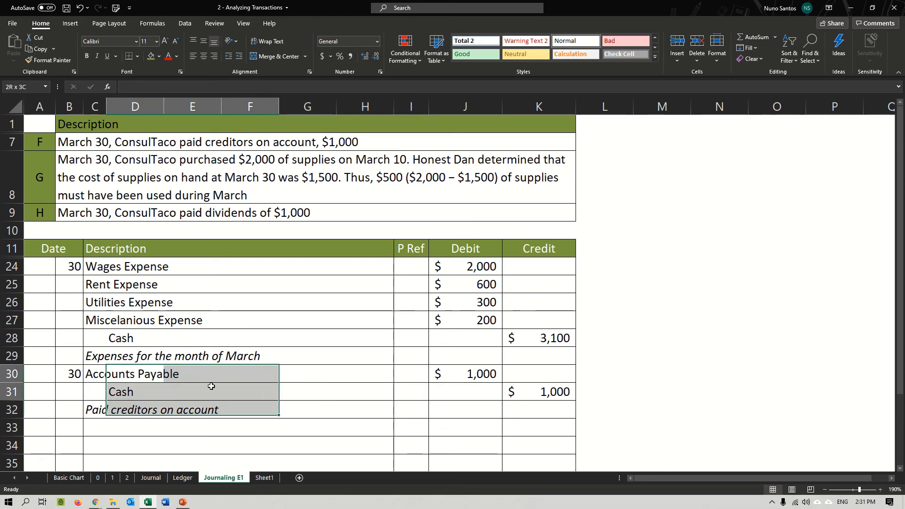
{"action": "left_click_drag", "start_coordinate": [121, 375], "coordinate": [335, 386]}
{"action": "left_click_drag", "start_coordinate": [85, 375], "coordinate": [555, 401]}
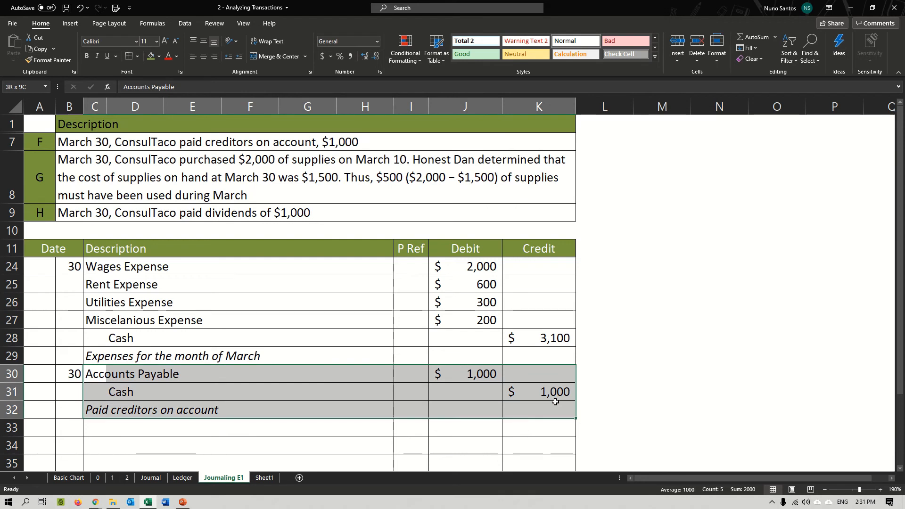
{"action": "left_click", "coordinate": [542, 390]}
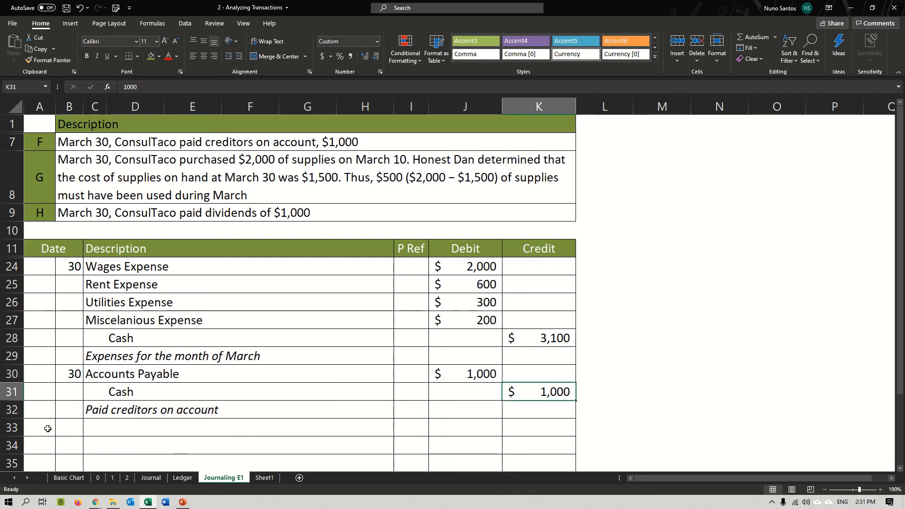
Hide transaction F's description in row 7 and transaction E's journal entry in rows 24 to 29
{"action": "right_click", "coordinate": [11, 148]}
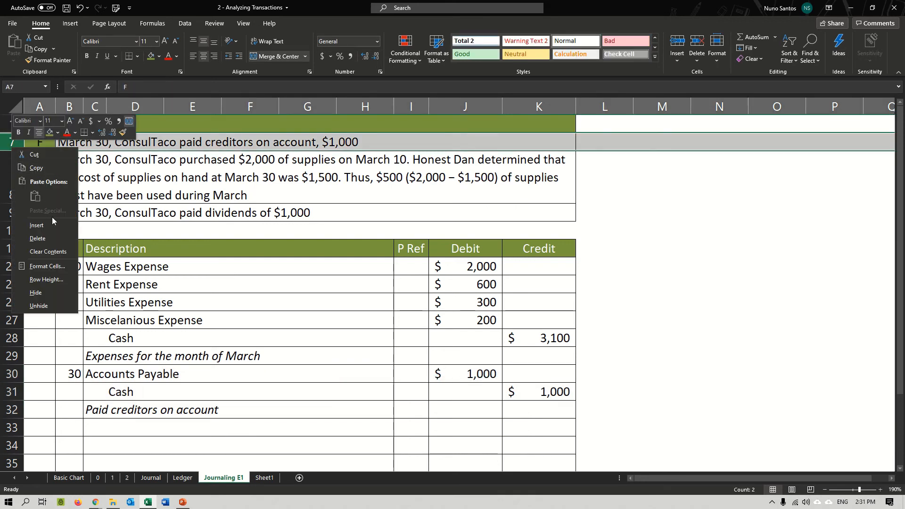
{"action": "left_click", "coordinate": [43, 292]}
{"action": "left_click_drag", "start_coordinate": [6, 247], "coordinate": [11, 338]}
{"action": "right_click", "coordinate": [15, 311]}
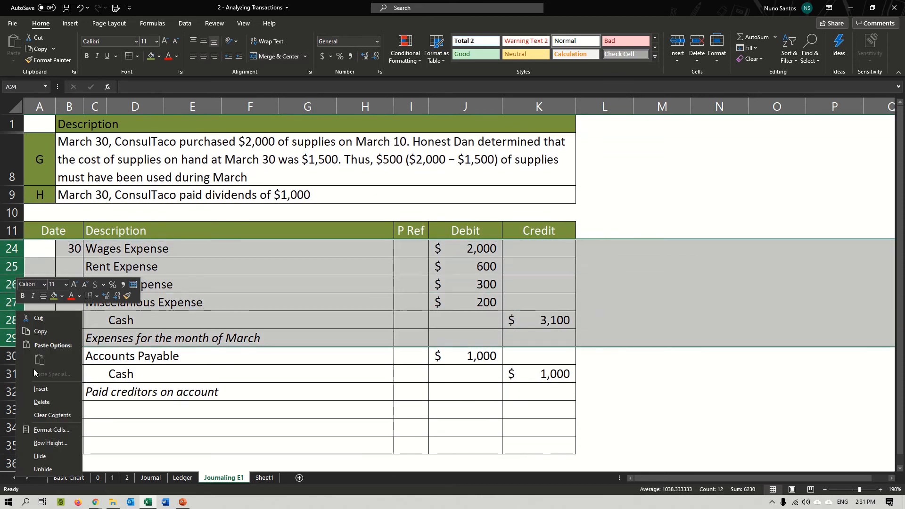
{"action": "left_click", "coordinate": [40, 457]}
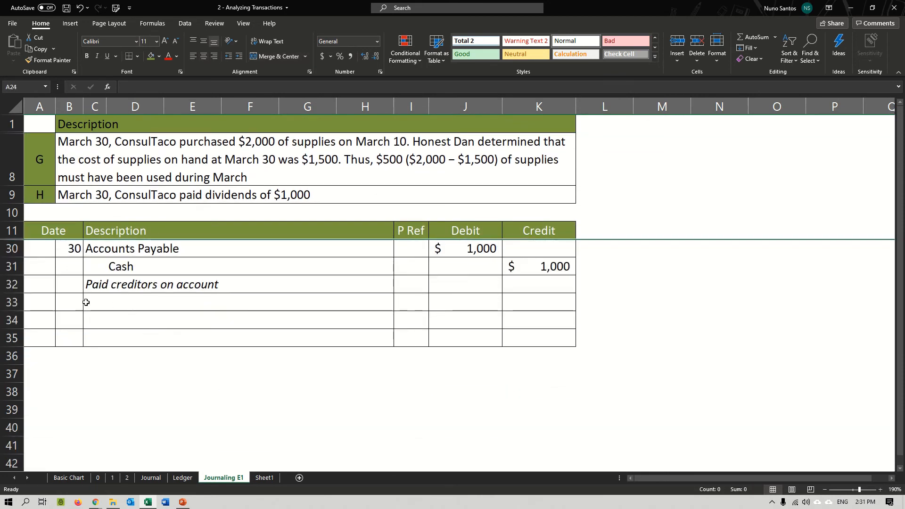
Insert nine blank rows at rows 33 to 41, beneath transaction F's explanation, to extend the journal table
{"action": "left_click_drag", "start_coordinate": [7, 302], "coordinate": [12, 445]}
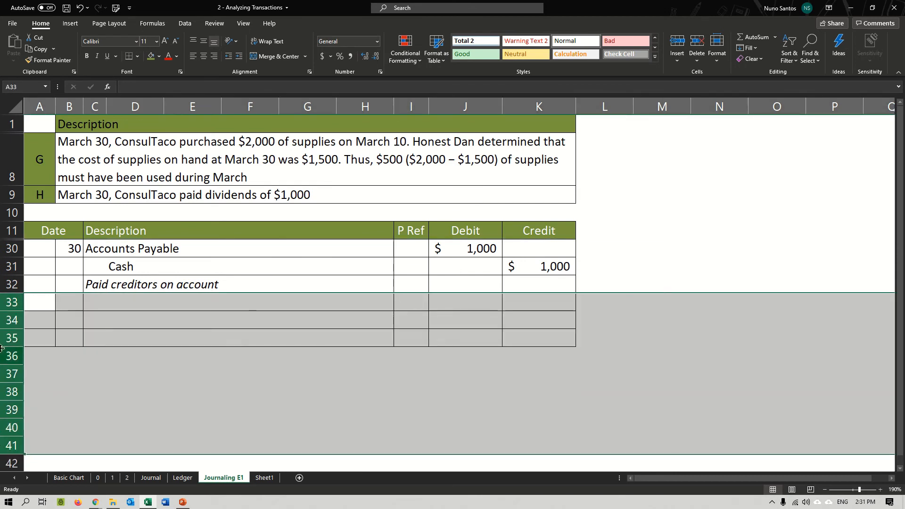
{"action": "right_click", "coordinate": [12, 356]}
{"action": "left_click", "coordinate": [38, 258]}
{"action": "left_click", "coordinate": [137, 305]}
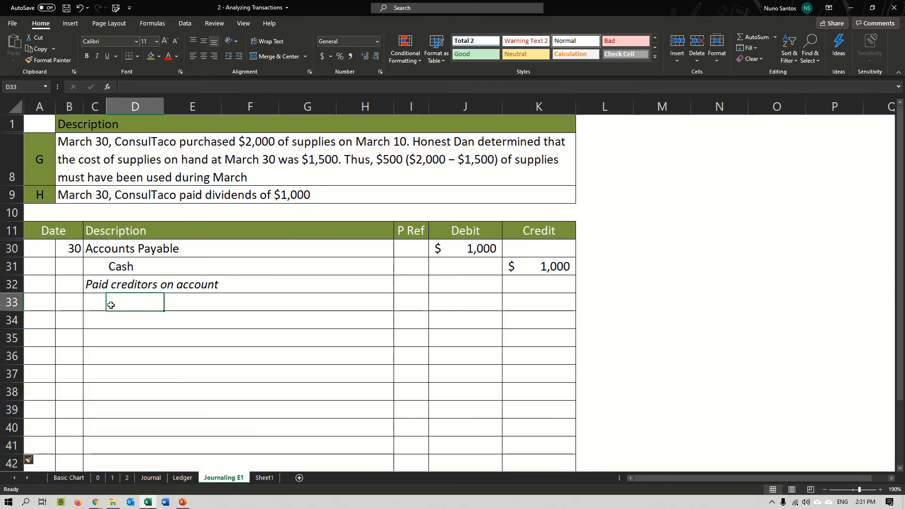
Enter 30 in B33 as the day of transaction G
{"action": "left_click", "coordinate": [75, 299]}
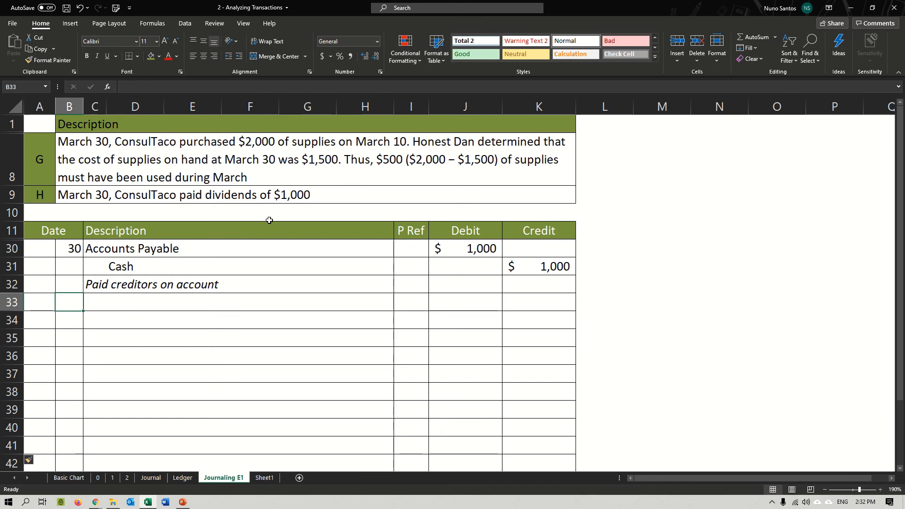
{"action": "type", "text": "30"}
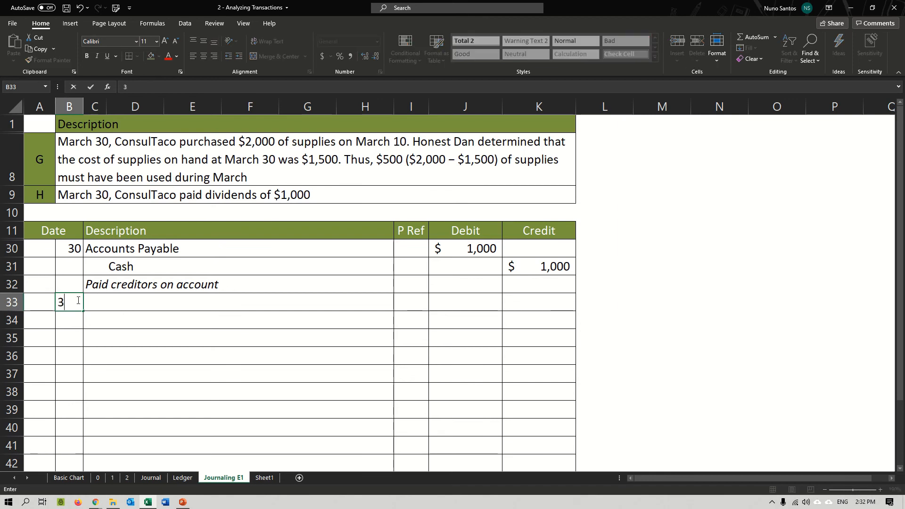
{"action": "key", "text": "Return"}
{"action": "key", "text": "Up"}
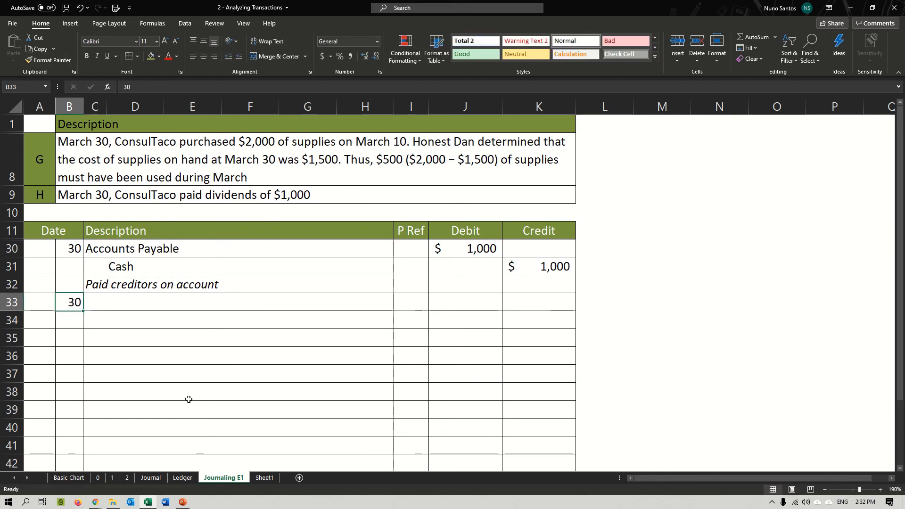
Look up the accounts for cost of supplies on Sheet1 and enter Supplies Expense in C33 of Journaling E1
{"action": "left_click", "coordinate": [264, 478]}
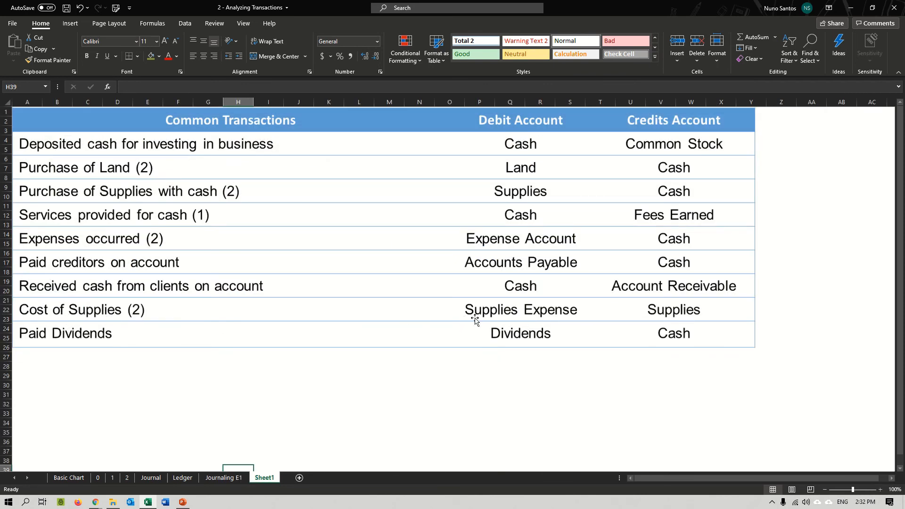
{"action": "left_click", "coordinate": [224, 477]}
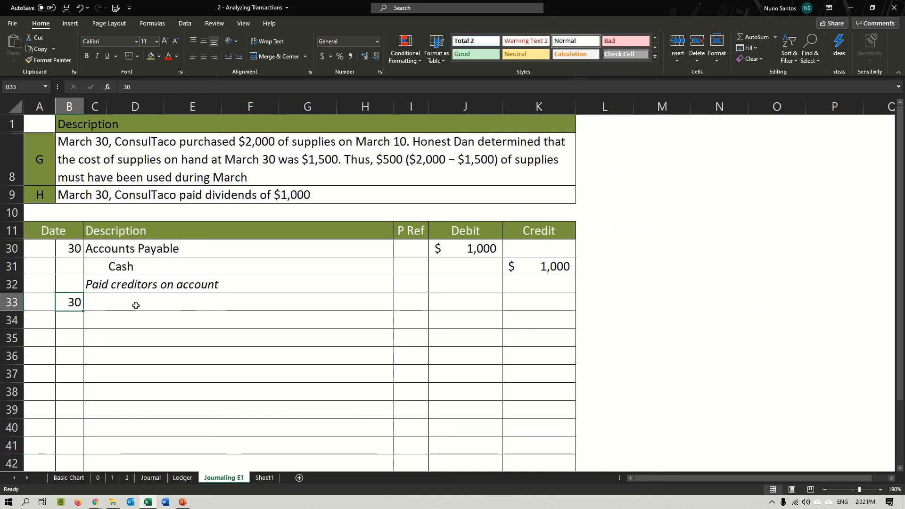
{"action": "key", "text": "Right"}
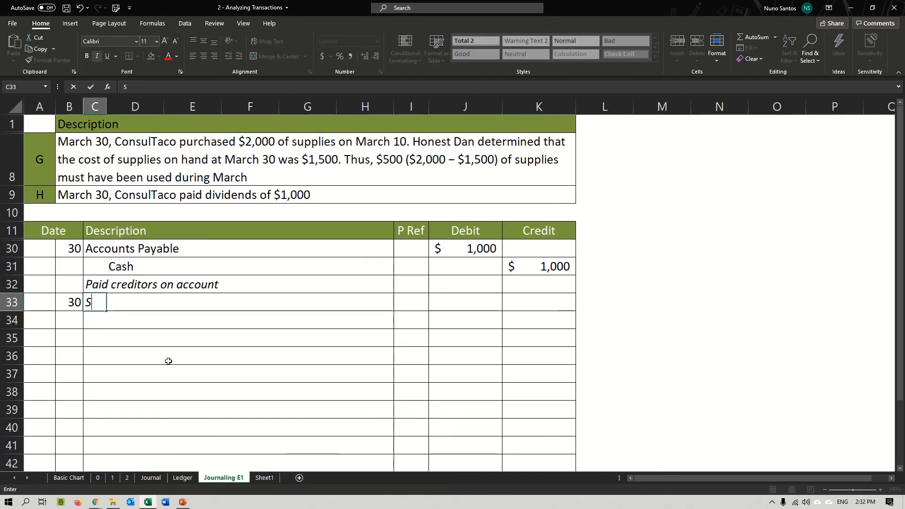
{"action": "type", "text": "Supplies E"}
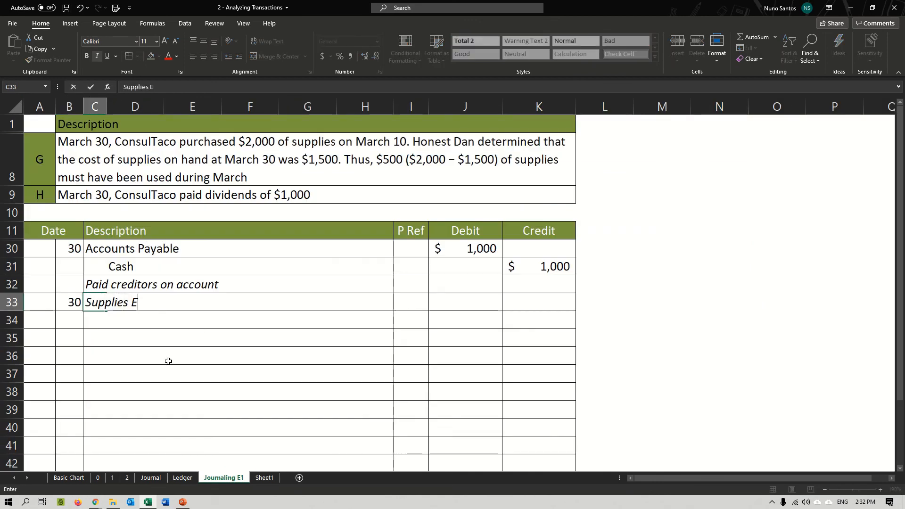
{"action": "type", "text": "xpense"}
{"action": "key", "text": "Return"}
{"action": "key", "text": "Up"}
Enter a debit of 500 in J33 for Supplies Expense
{"action": "key", "text": "Right"}
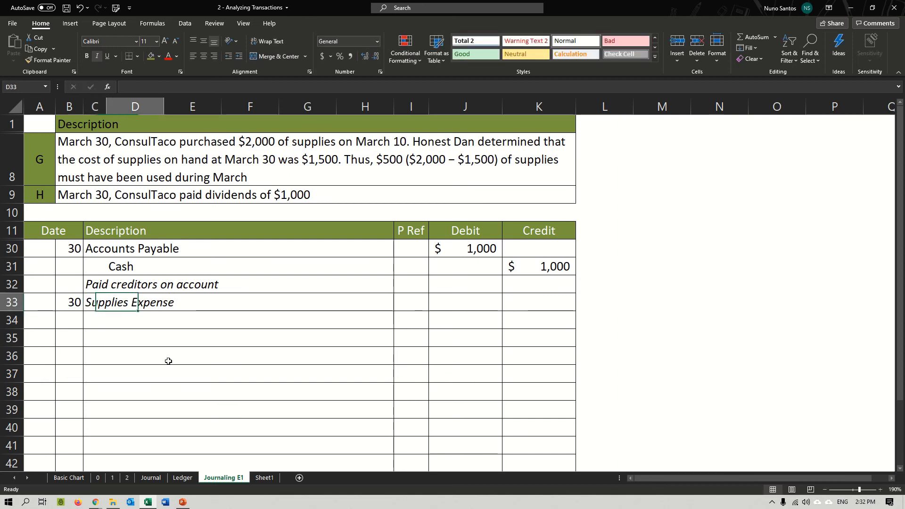
{"action": "key", "text": "Right"}
{"action": "key", "text": "Right"}
{"action": "key", "text": "Right"}
{"action": "key", "text": "Right"}
{"action": "key", "text": "Right"}
{"action": "key", "text": "Right"}
{"action": "key", "text": "Right"}
{"action": "key", "text": "Left"}
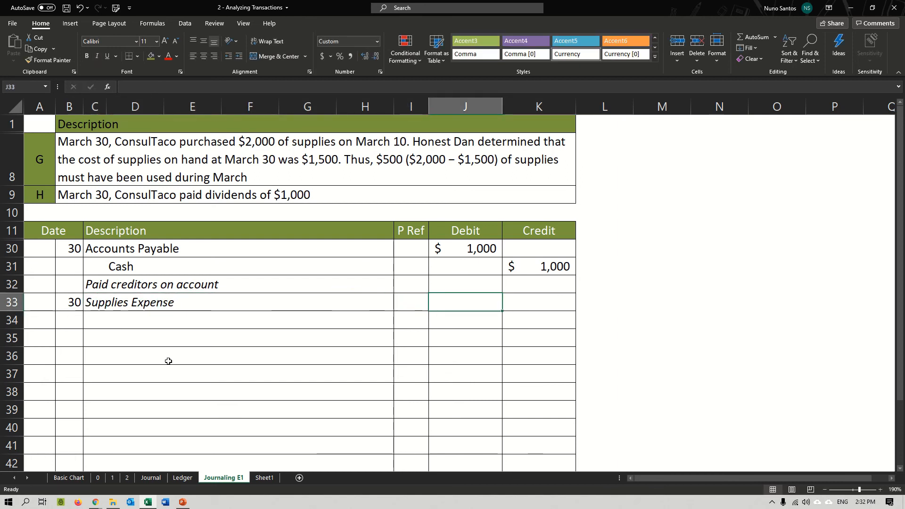
{"action": "type", "text": "500"}
{"action": "key", "text": "Return"}
Enter Supplies in D34 as the credited account of transaction G
{"action": "key", "text": "Left"}
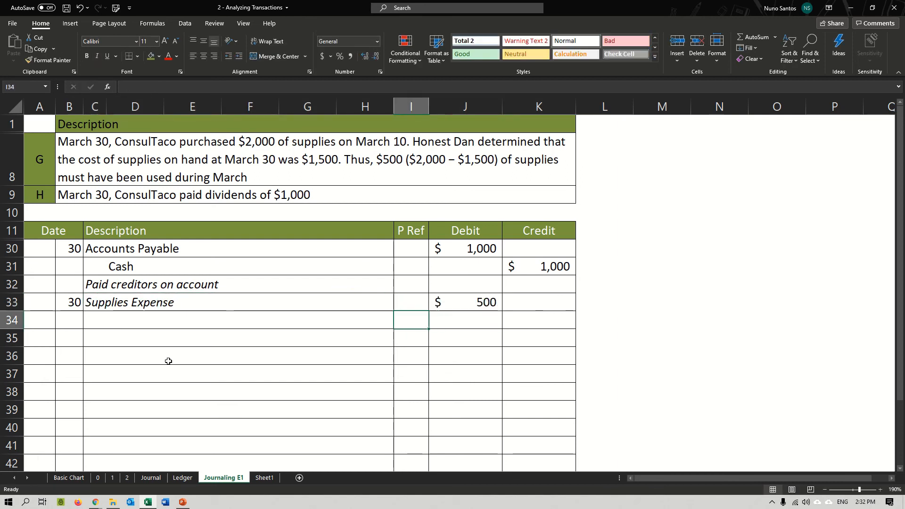
{"action": "key", "text": "Left"}
{"action": "key", "text": "Left"}
{"action": "key", "text": "Left"}
{"action": "key", "text": "Left"}
{"action": "key", "text": "Left"}
{"action": "key", "text": "Left"}
{"action": "key", "text": "Right"}
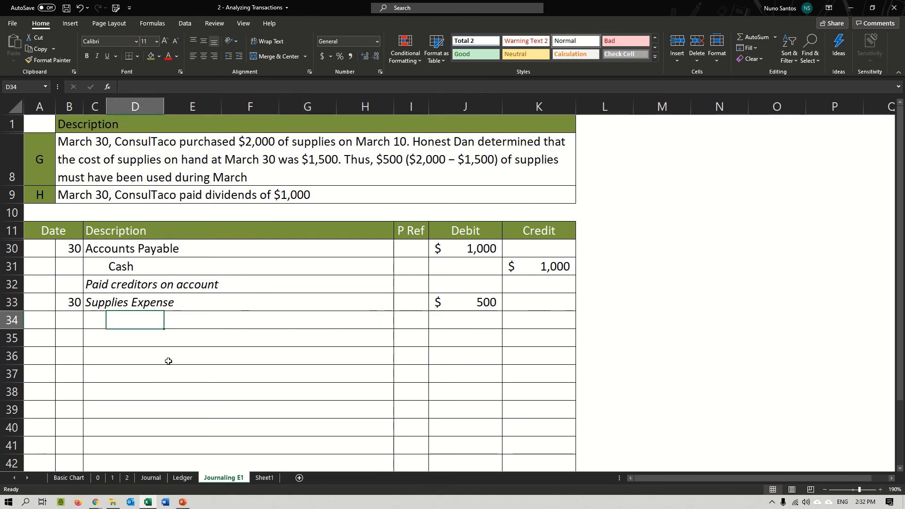
{"action": "type", "text": "Supplies"}
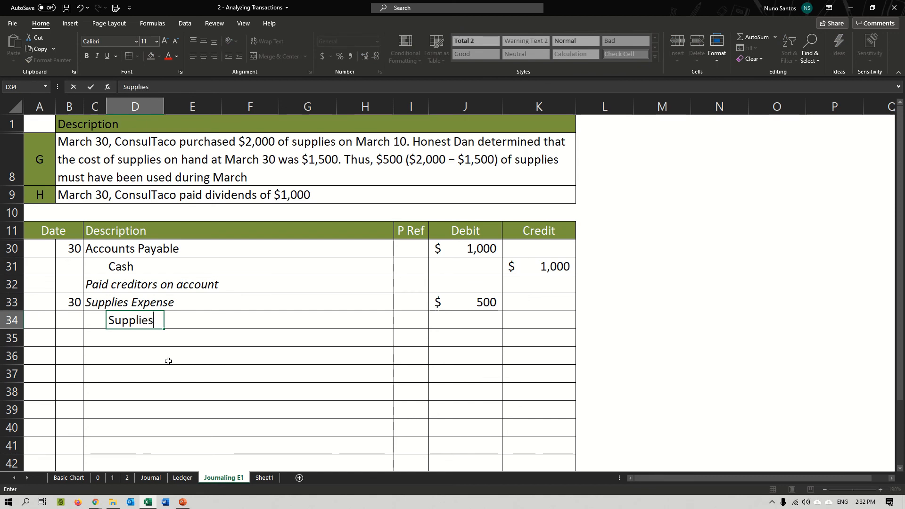
{"action": "key", "text": "Return"}
Enter a credit of 500 in K34 for Supplies
{"action": "left_click", "coordinate": [547, 322]}
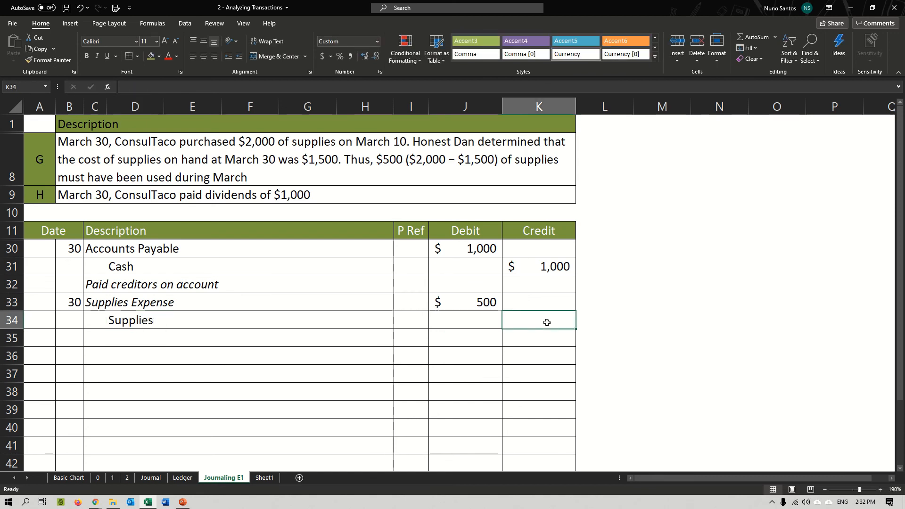
{"action": "type", "text": "500"}
{"action": "key", "text": "Return"}
Add the italic explanation "supplies consumer during march" in C35 beneath transaction G's entry
{"action": "left_click", "coordinate": [96, 337]}
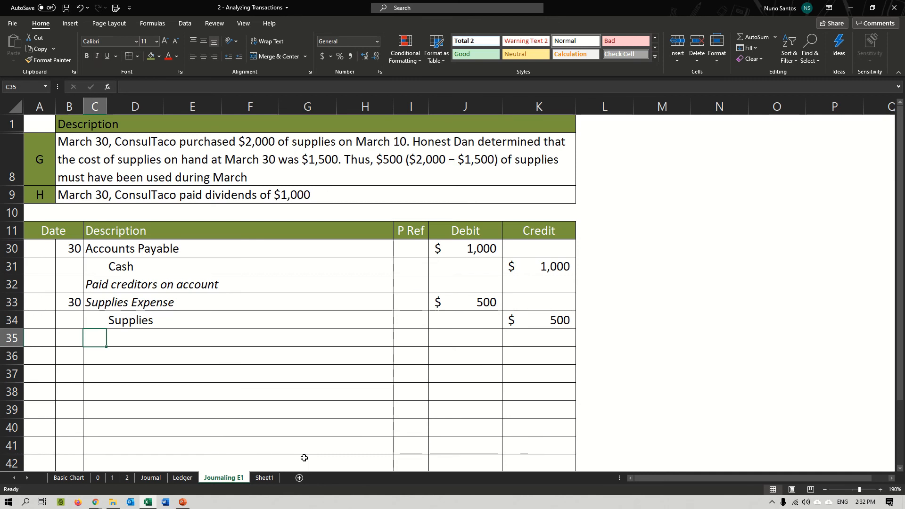
{"action": "type", "text": "su"}
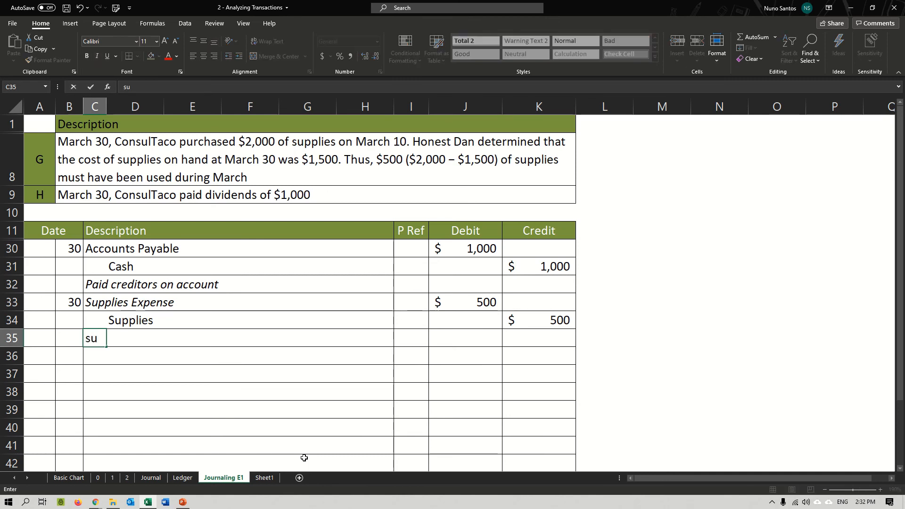
{"action": "type", "text": "pplies co"}
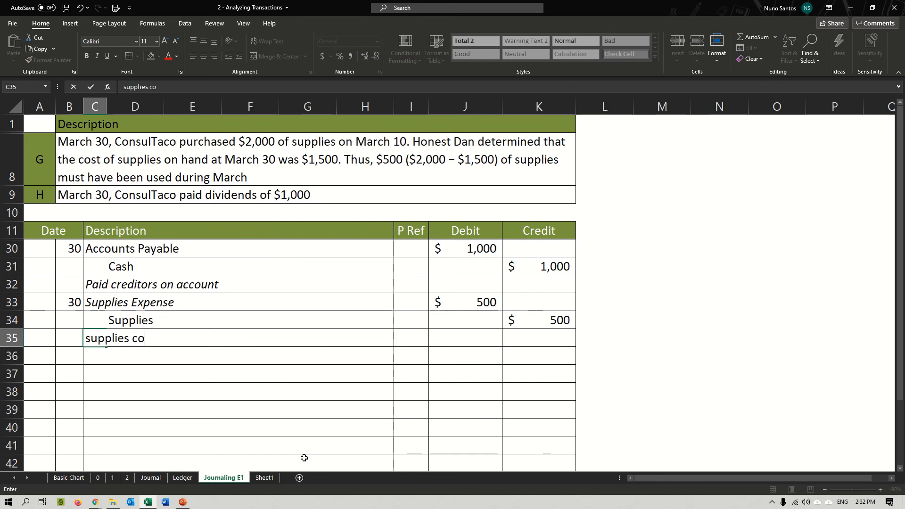
{"action": "type", "text": "nsumer during "}
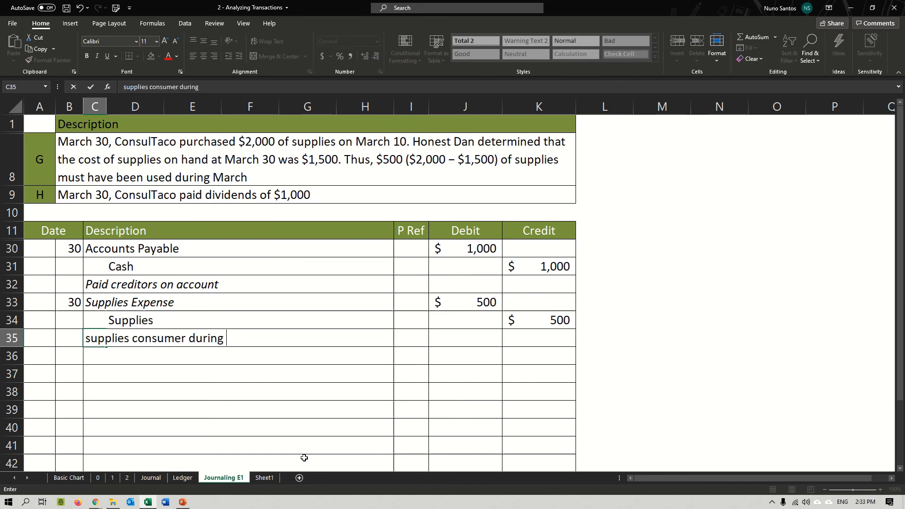
{"action": "type", "text": "march"}
{"action": "key", "text": "Return"}
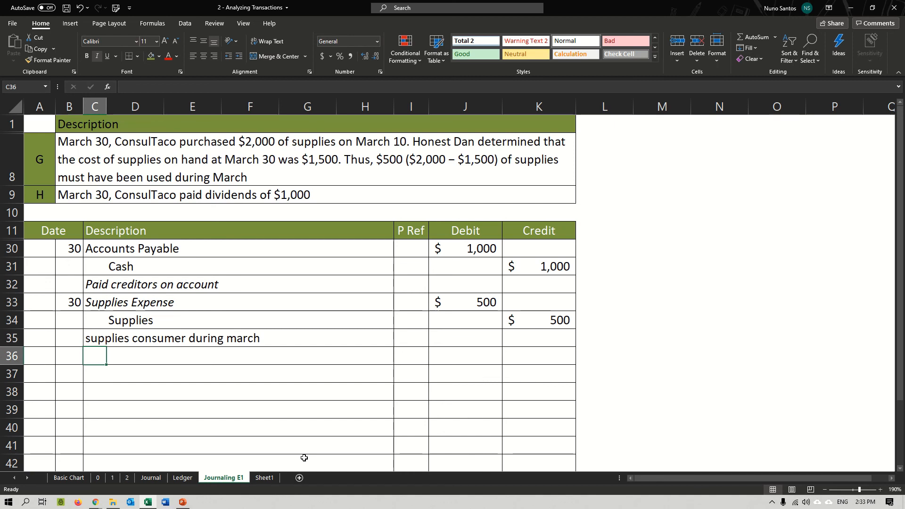
{"action": "key", "text": "Up"}
{"action": "key", "text": "ctrl+i"}
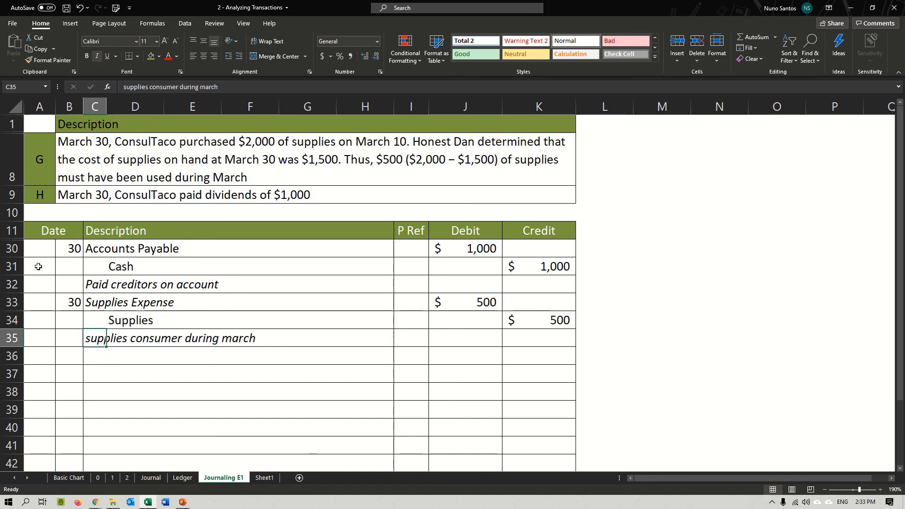
Hide transaction G's description in row 8 and transaction F's journal entry in rows 30 to 32
{"action": "right_click", "coordinate": [18, 169]}
{"action": "left_click", "coordinate": [38, 315]}
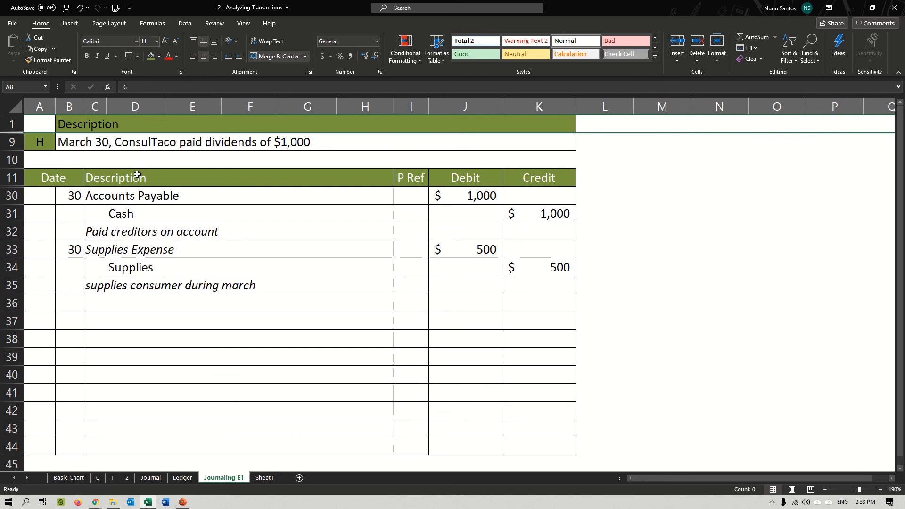
{"action": "left_click", "coordinate": [239, 145]}
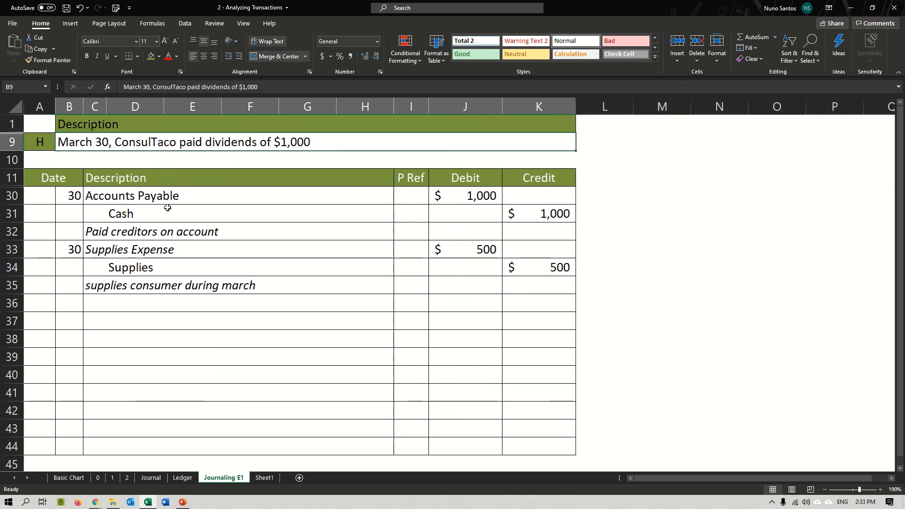
{"action": "left_click", "coordinate": [79, 289]}
{"action": "left_click_drag", "start_coordinate": [12, 195], "coordinate": [14, 232]}
{"action": "right_click", "coordinate": [16, 233]}
{"action": "left_click", "coordinate": [43, 380]}
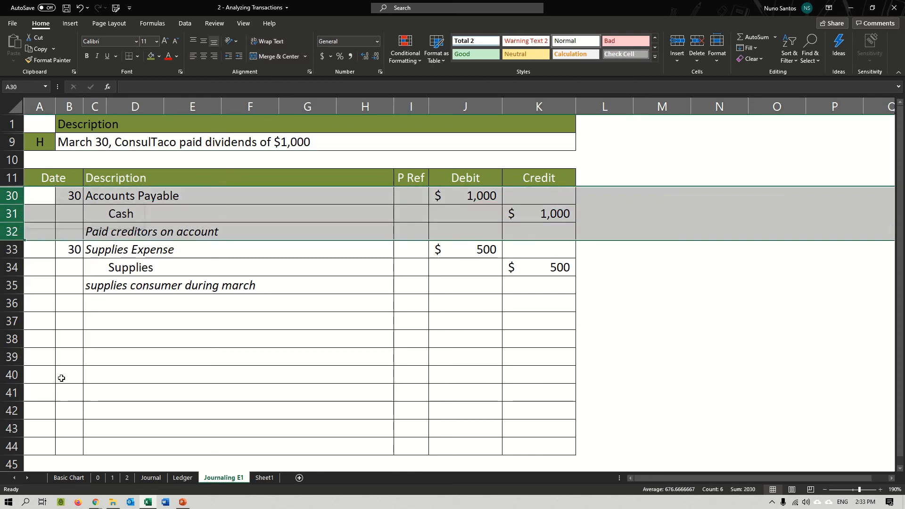
Enter 30 in B36 as the day of transaction H
{"action": "left_click", "coordinate": [71, 249]}
{"action": "type", "text": "30"}
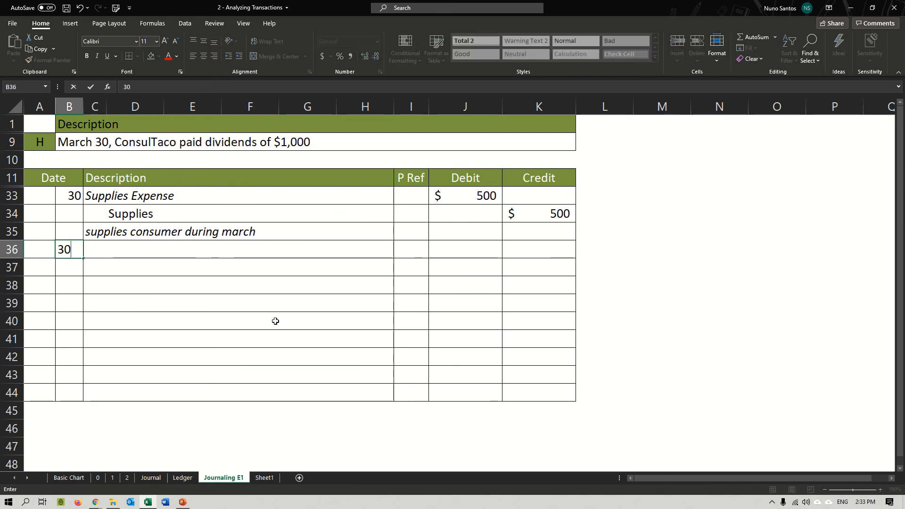
{"action": "key", "text": "Return"}
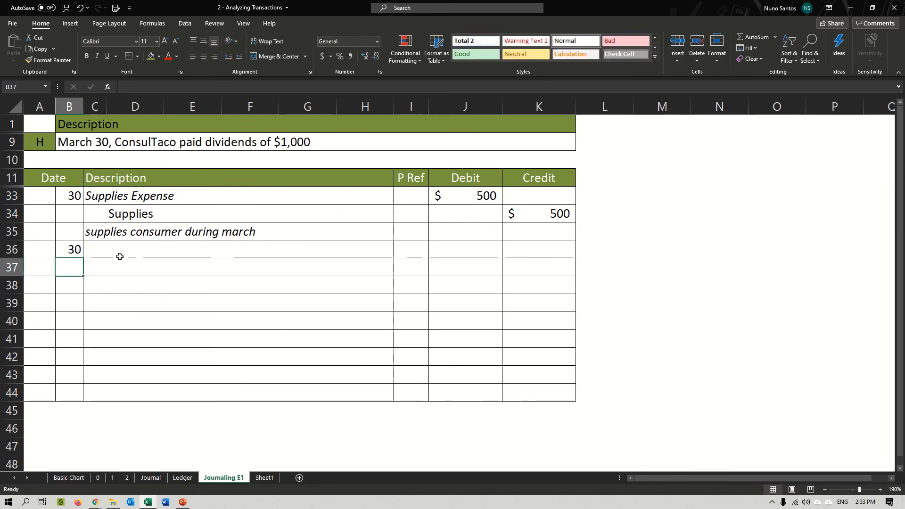
Look up the accounts for paid dividends on Sheet1 and enter Dividends in C36 of Journaling E1
{"action": "left_click", "coordinate": [261, 479]}
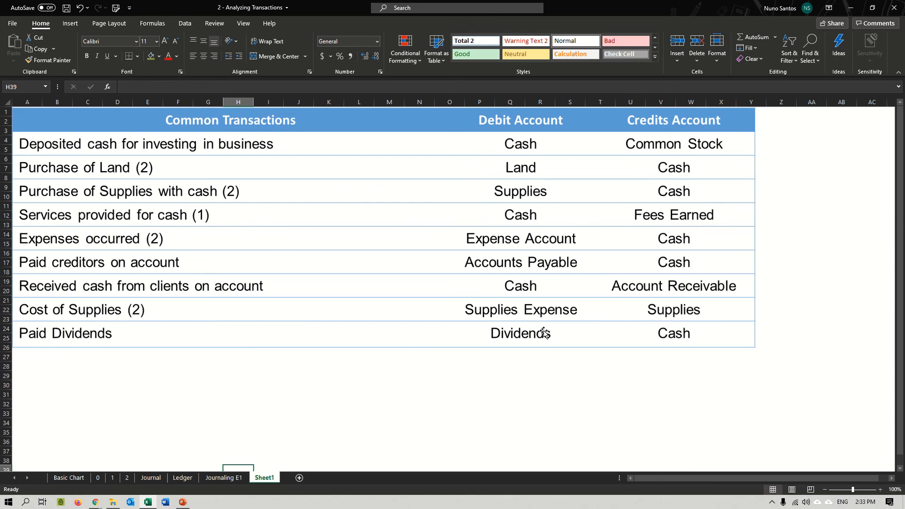
{"action": "left_click", "coordinate": [225, 478]}
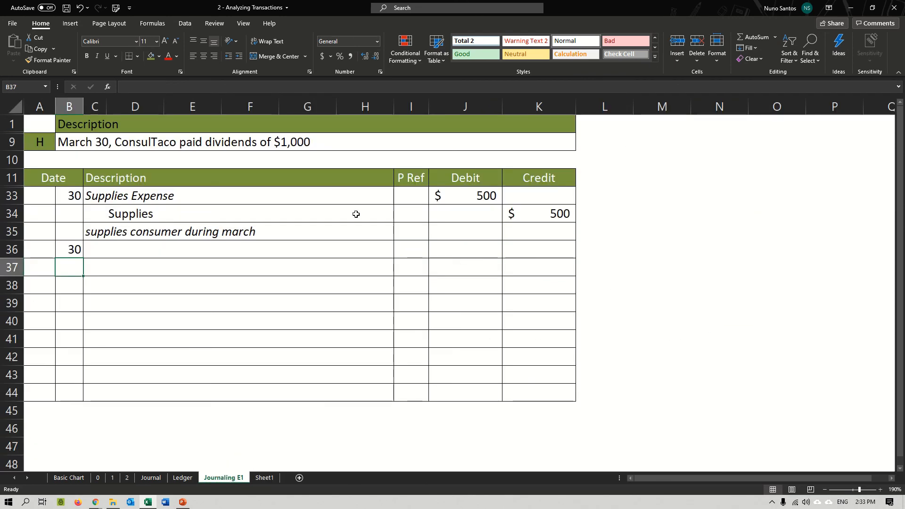
{"action": "left_click", "coordinate": [96, 250]}
{"action": "type", "text": "Dividends"}
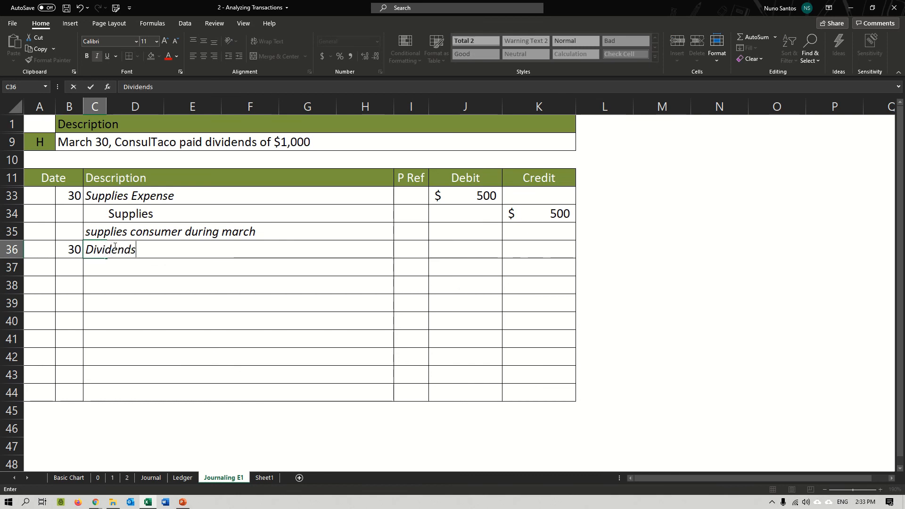
{"action": "key", "text": "Return"}
{"action": "key", "text": "Right"}
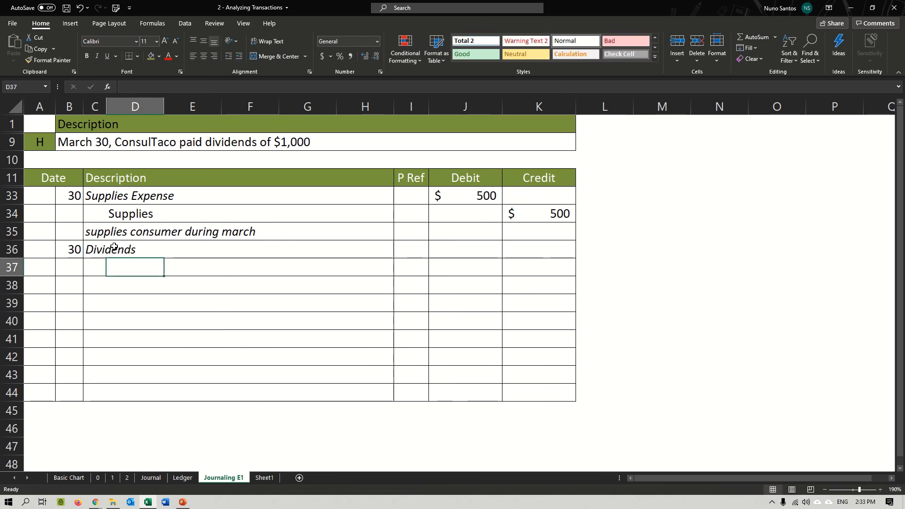
Complete transaction H's entry with Cash in D37, a debit of 1000 in J36 and a credit of 1000 in K37
{"action": "type", "text": "Cash"}
{"action": "key", "text": "Return"}
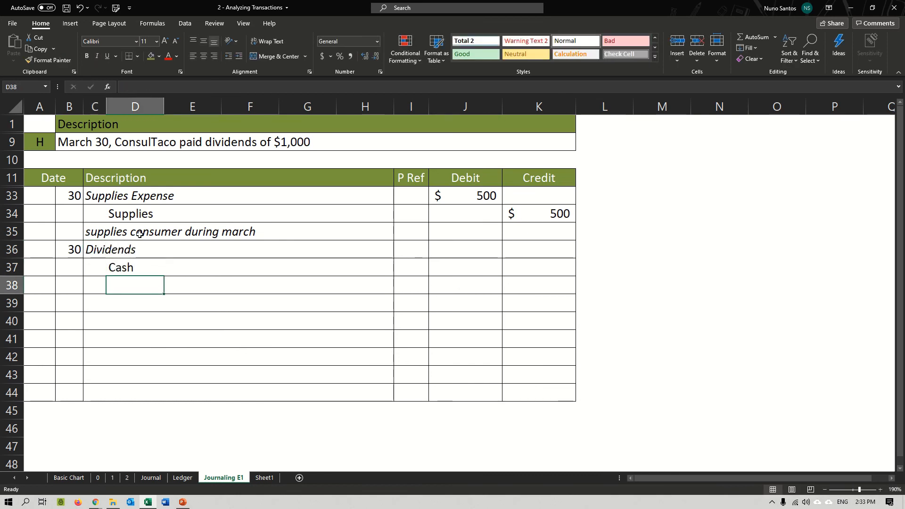
{"action": "left_click", "coordinate": [458, 242]}
{"action": "type", "text": "1000"}
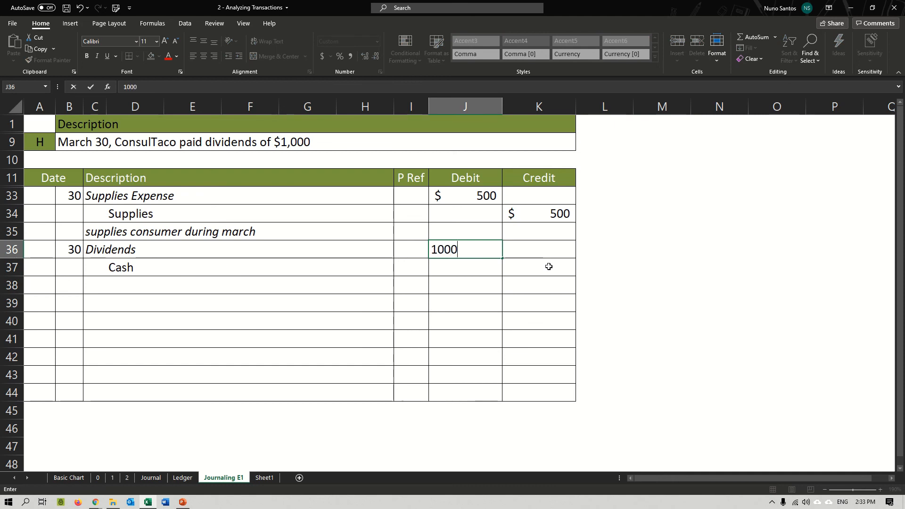
{"action": "key", "text": "Return"}
{"action": "left_click", "coordinate": [549, 266]}
{"action": "type", "text": "1000"}
{"action": "key", "text": "Return"}
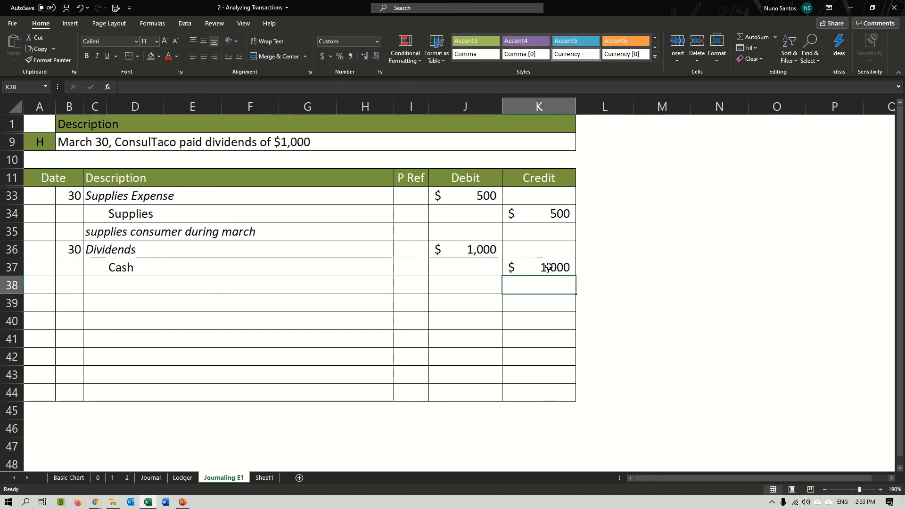
Add an italic explanation in C38 beneath transaction H's entry, reading "Paid dividends to" followed by the shareholder's name
{"action": "left_click", "coordinate": [86, 288]}
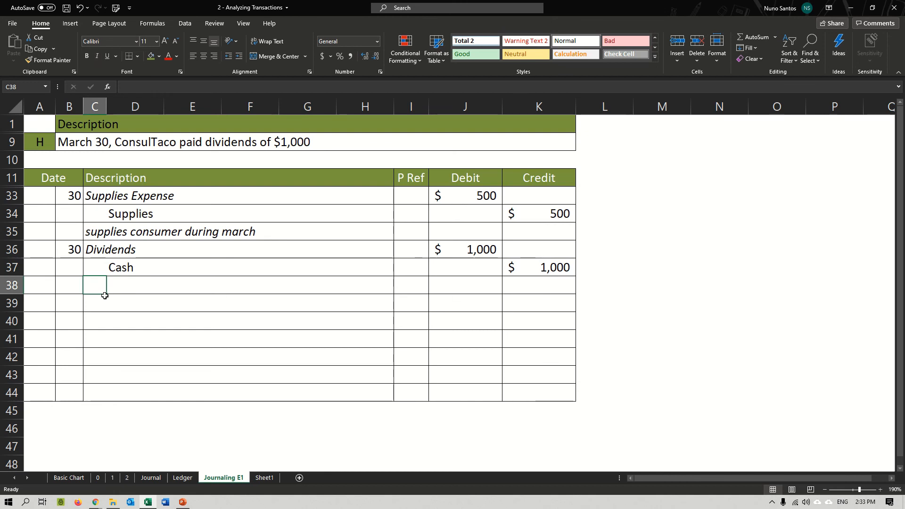
{"action": "type", "text": "Paid dividends"}
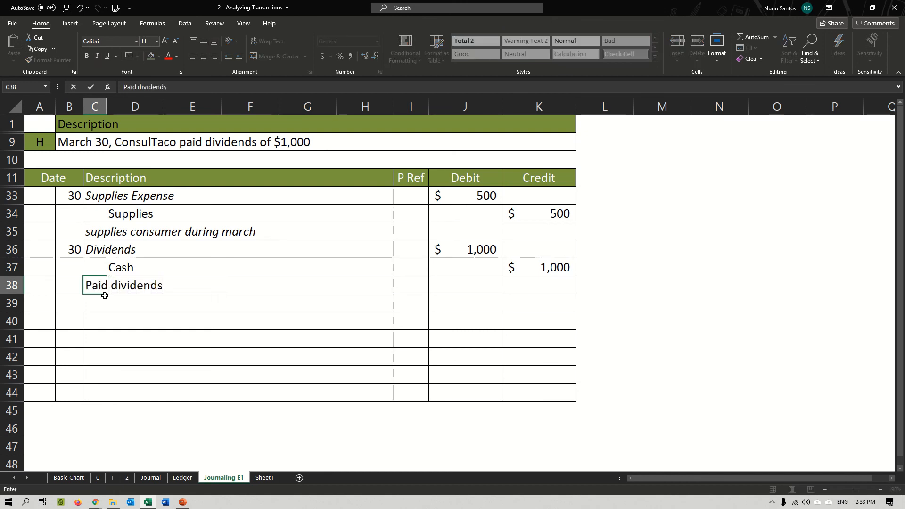
{"action": "type", "text": " to Honest Dan"}
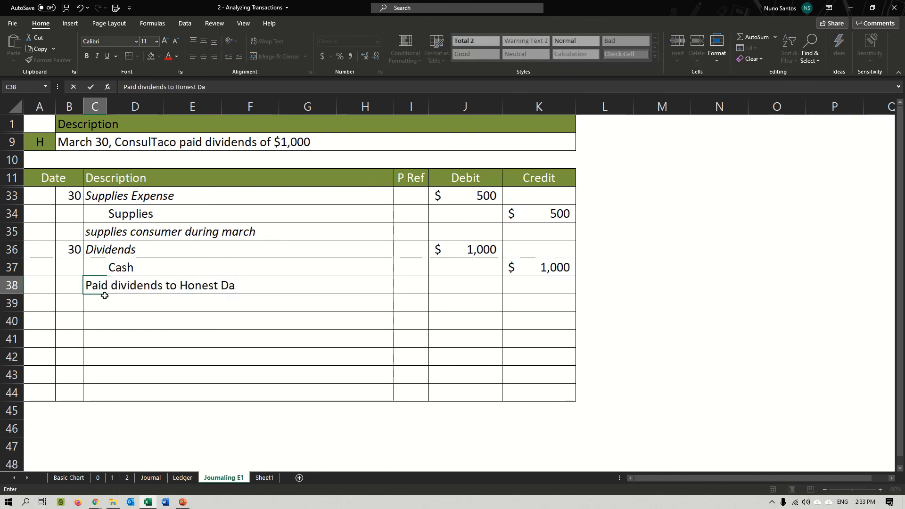
{"action": "key", "text": "Return"}
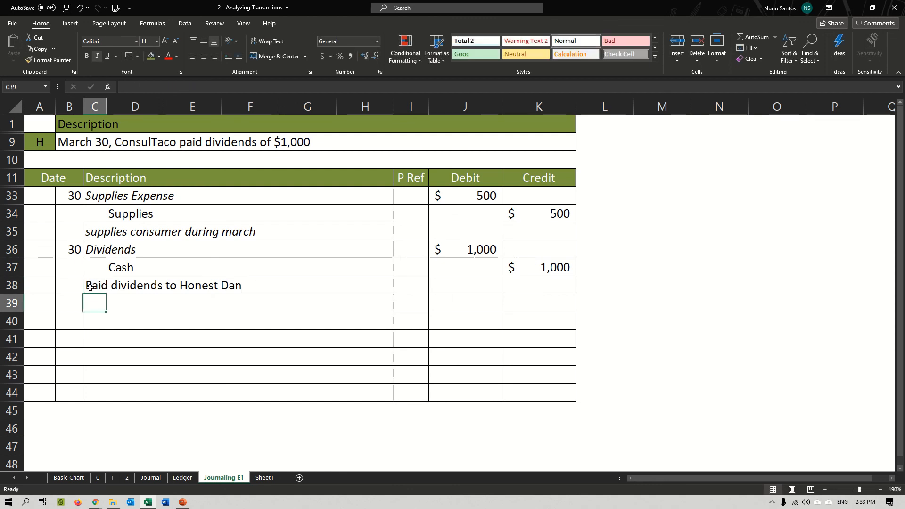
{"action": "left_click", "coordinate": [91, 286]}
{"action": "key", "text": "ctrl+i"}
{"action": "left_click", "coordinate": [123, 335]}
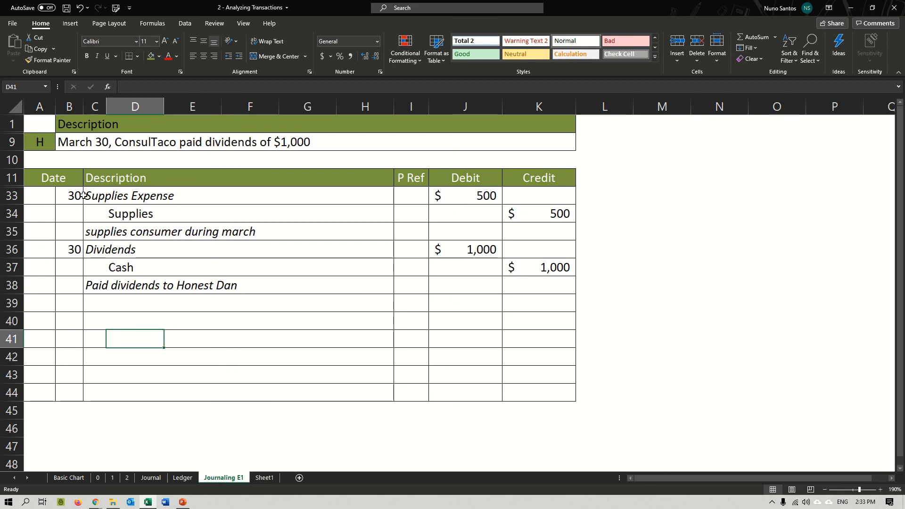
Unhide the earlier journal entries in rows 12 to 32 and the transaction descriptions in rows 2 to 8
{"action": "left_click_drag", "start_coordinate": [12, 178], "coordinate": [14, 196]}
{"action": "right_click", "coordinate": [20, 200]}
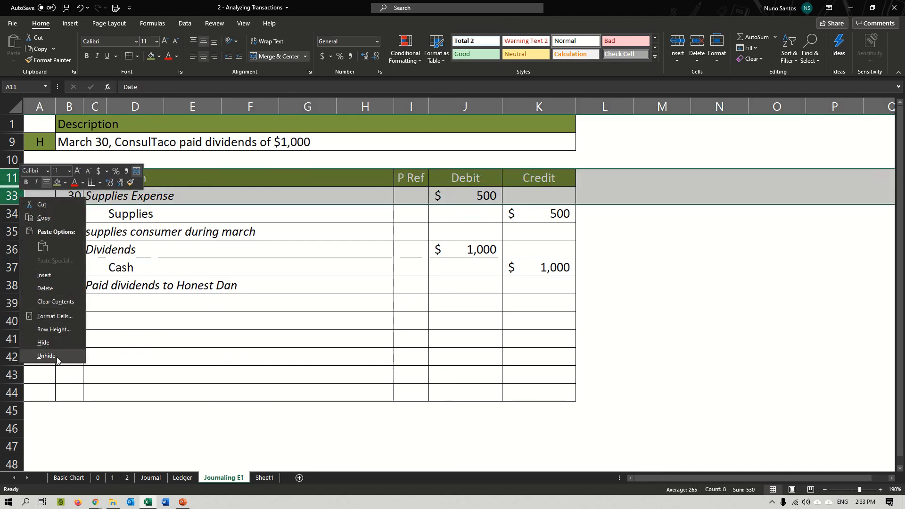
{"action": "left_click", "coordinate": [46, 355]}
{"action": "left_click_drag", "start_coordinate": [11, 124], "coordinate": [15, 147]}
{"action": "right_click", "coordinate": [15, 150]}
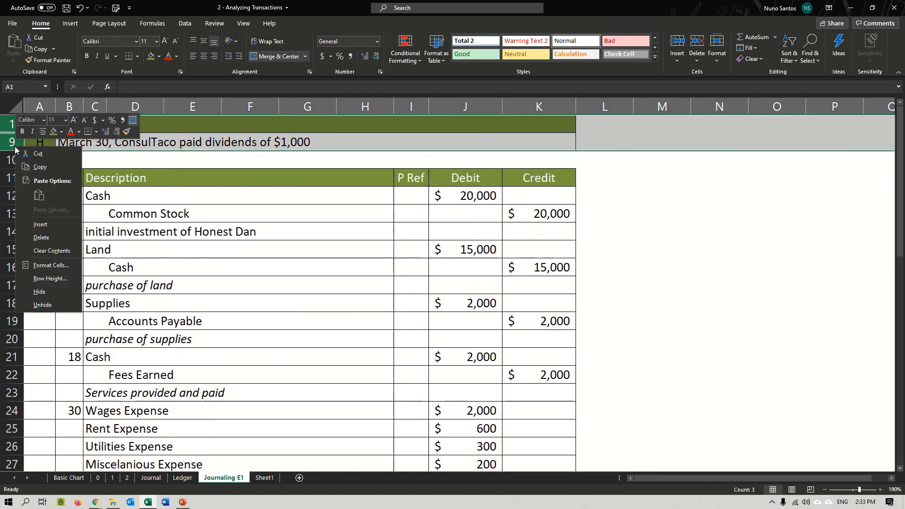
{"action": "left_click", "coordinate": [47, 304]}
Total the Debit column in J39 with a sum of J12:J38
{"action": "scroll", "coordinate": [280, 272], "scroll_direction": "down", "scroll_amount": 5}
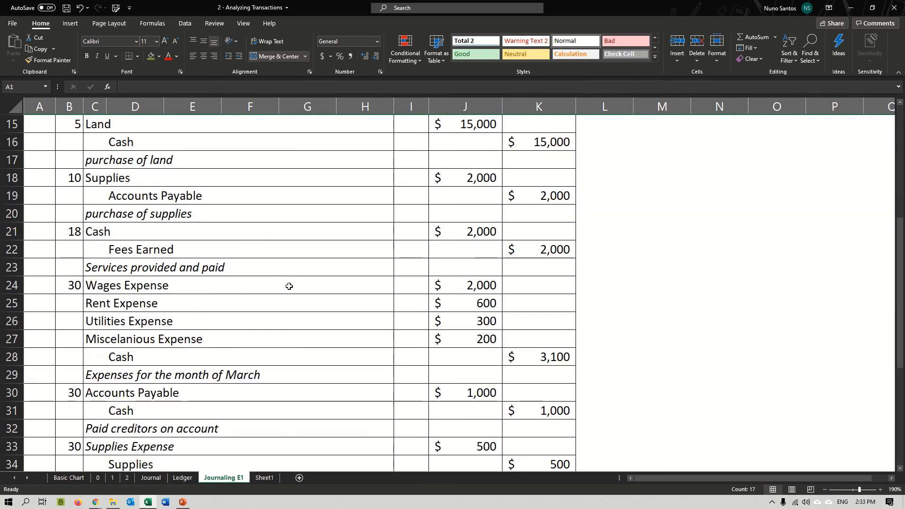
{"action": "scroll", "coordinate": [285, 278], "scroll_direction": "down", "scroll_amount": 3, "text": "ctrl"}
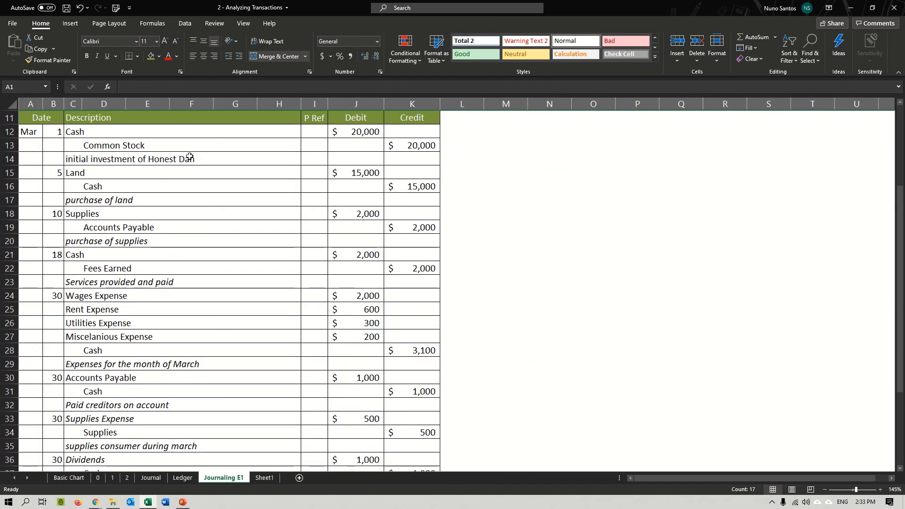
{"action": "scroll", "coordinate": [135, 153], "scroll_direction": "down", "scroll_amount": 5}
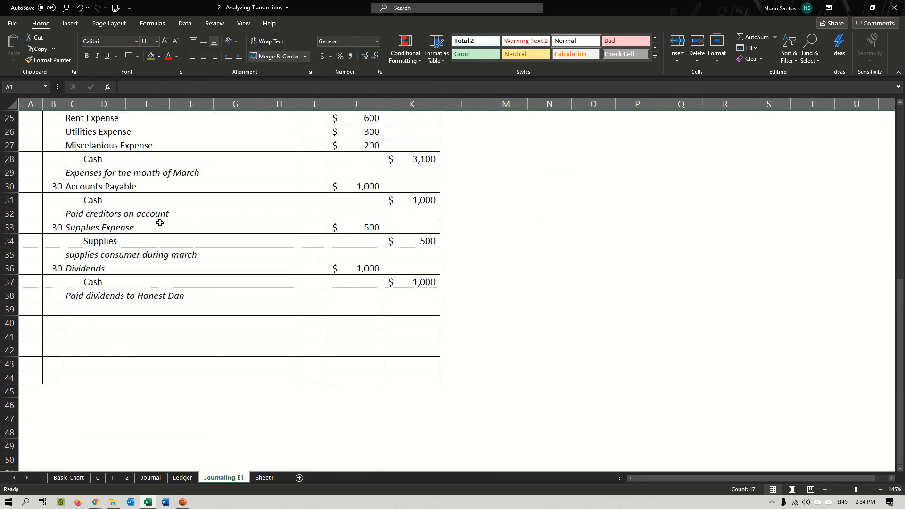
{"action": "scroll", "coordinate": [160, 223], "scroll_direction": "up", "scroll_amount": 7}
{"action": "scroll", "coordinate": [160, 223], "scroll_direction": "down", "scroll_amount": 5}
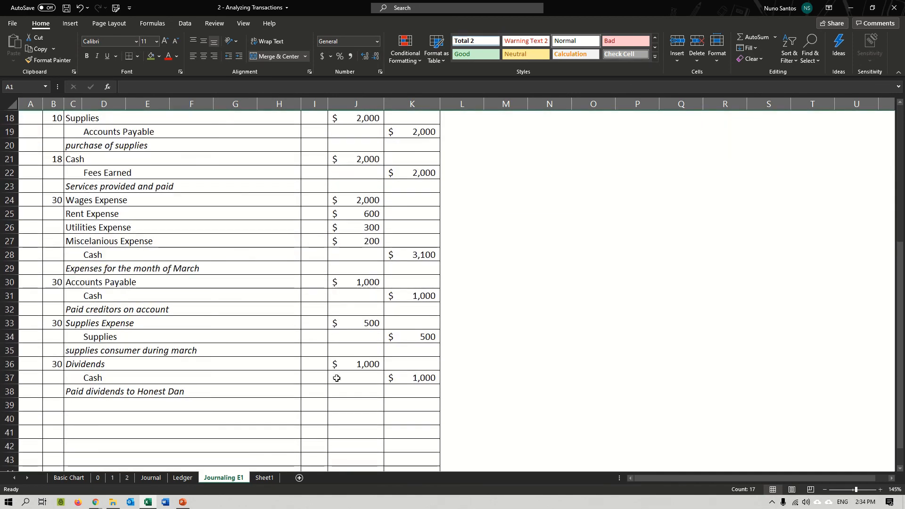
{"action": "left_click", "coordinate": [355, 402]}
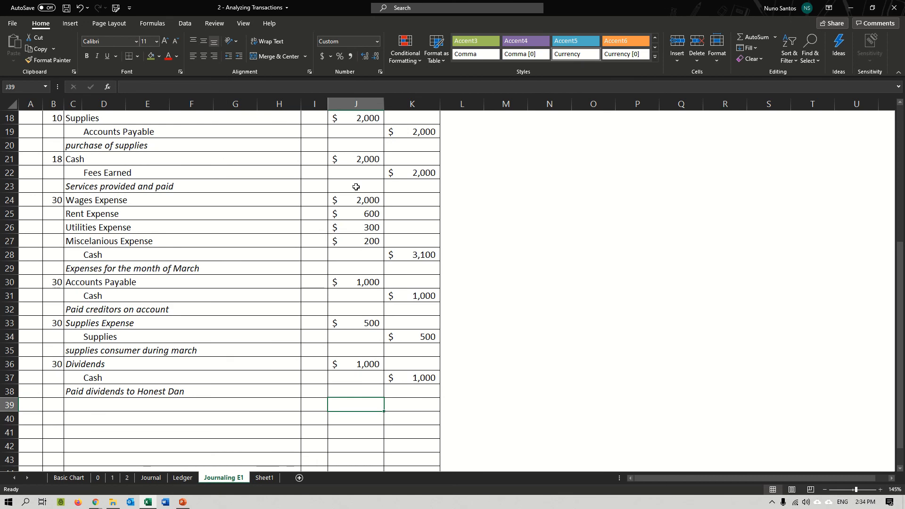
{"action": "scroll", "coordinate": [358, 194], "scroll_direction": "up", "scroll_amount": 2}
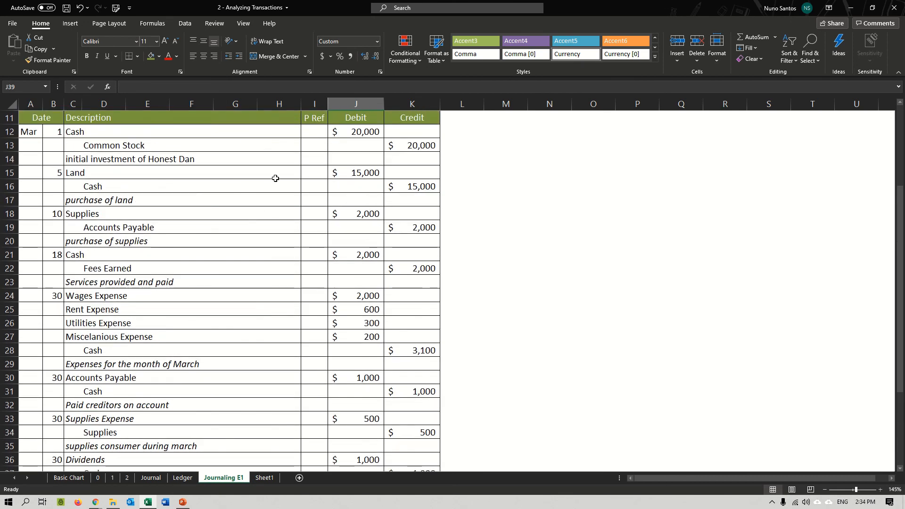
{"action": "left_click", "coordinate": [754, 38]}
{"action": "scroll", "coordinate": [358, 236], "scroll_direction": "up", "scroll_amount": 5}
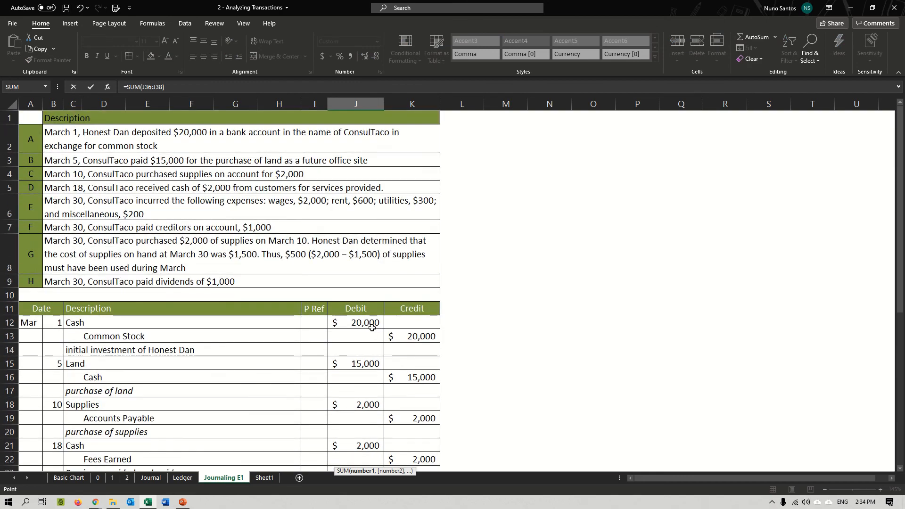
{"action": "left_click", "coordinate": [371, 322]}
{"action": "left_click_drag", "start_coordinate": [371, 321], "coordinate": [376, 365]}
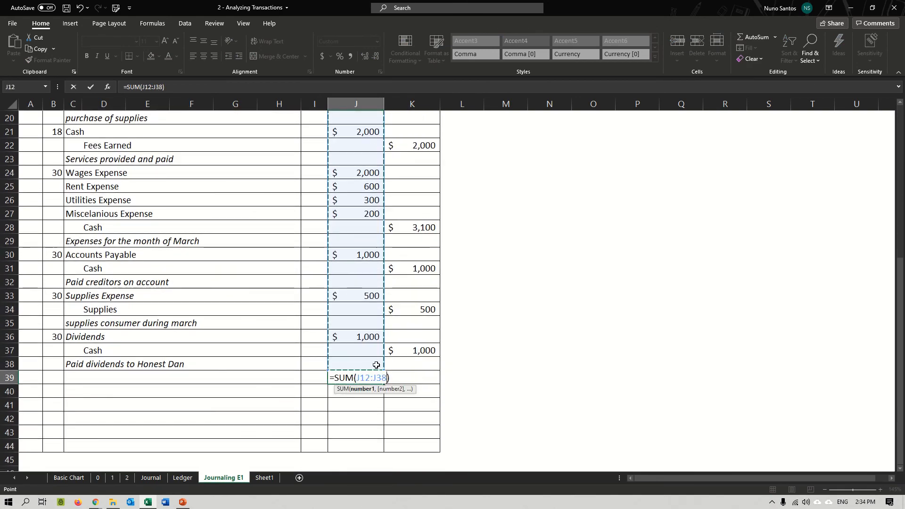
{"action": "key", "text": "ctrl+Return"}
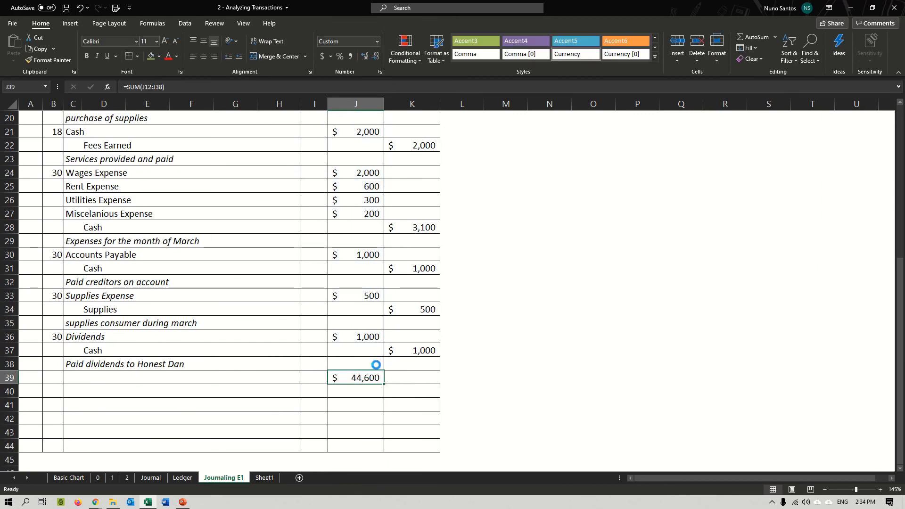
Copy the debit total formula from J39 to K39 to total the Credit column
{"action": "key", "text": "ctrl+c"}
{"action": "key", "text": "Right"}
{"action": "key", "text": "ctrl+v"}
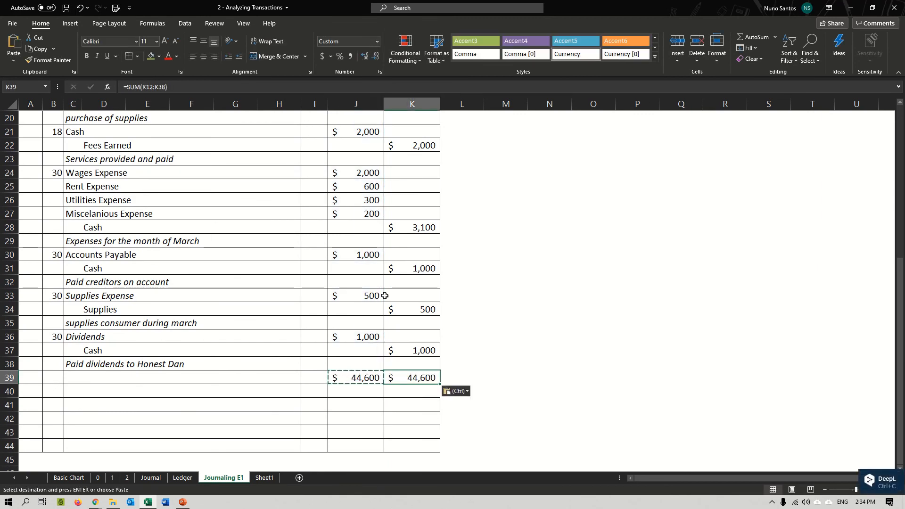
Compare the debit and credit totals in row 39 and review the journal entries against the transaction descriptions
{"action": "scroll", "coordinate": [384, 296], "scroll_direction": "up", "scroll_amount": 7}
{"action": "scroll", "coordinate": [404, 264], "scroll_direction": "down", "scroll_amount": 9}
{"action": "left_click_drag", "start_coordinate": [366, 256], "coordinate": [412, 257]}
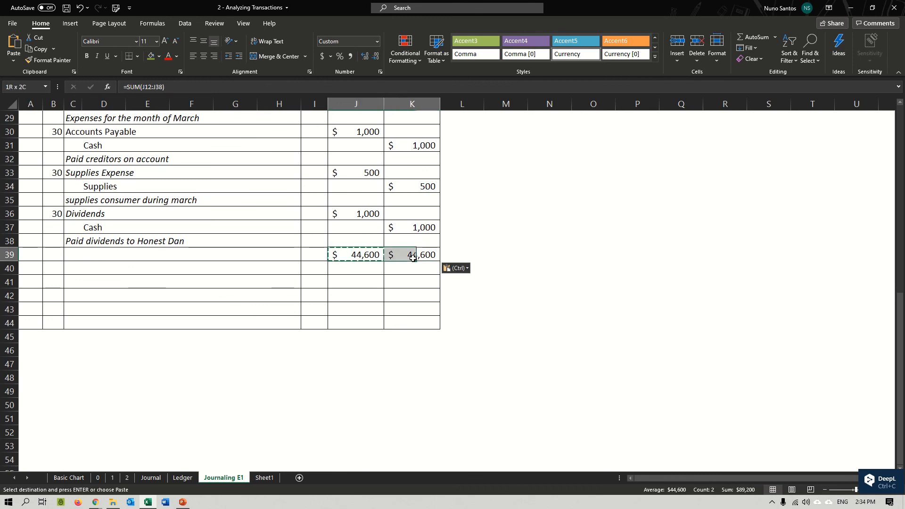
{"action": "scroll", "coordinate": [414, 273], "scroll_direction": "up", "scroll_amount": 3}
{"action": "left_click", "coordinate": [419, 309]}
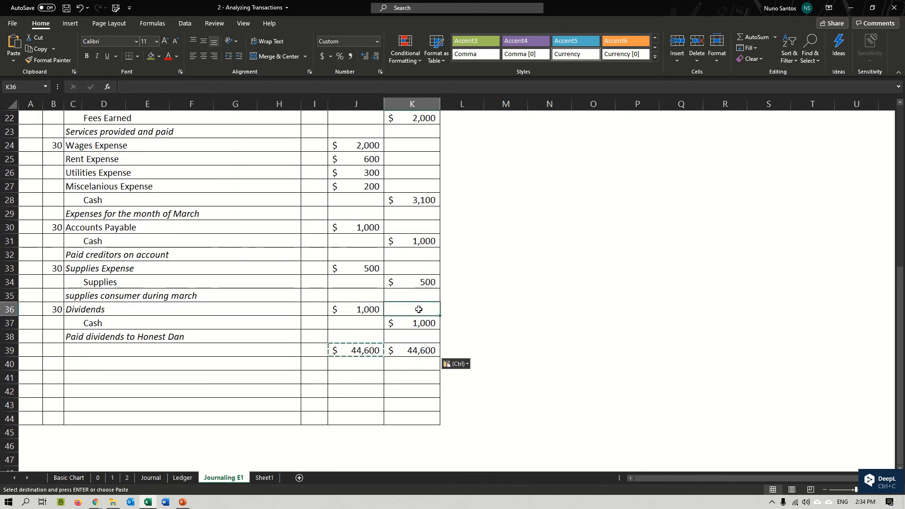
{"action": "scroll", "coordinate": [419, 309], "scroll_direction": "up", "scroll_amount": 3}
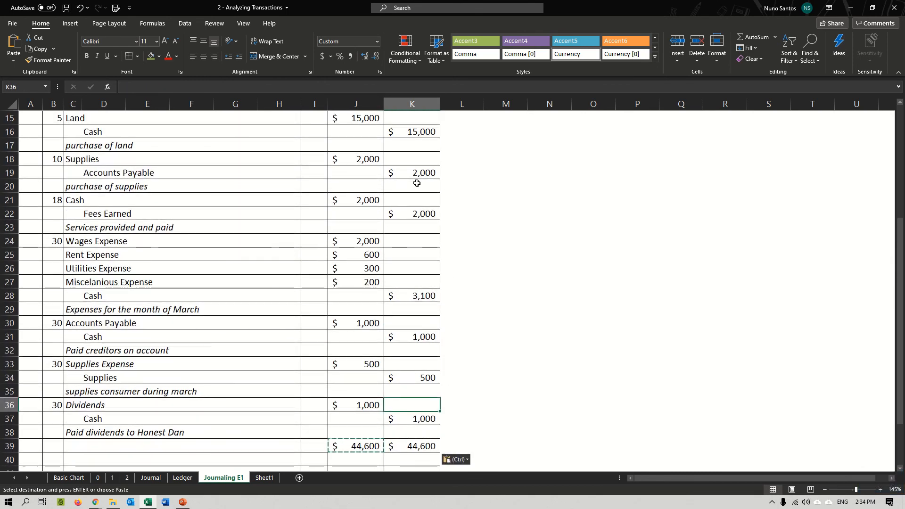
{"action": "scroll", "coordinate": [417, 183], "scroll_direction": "up", "scroll_amount": 5}
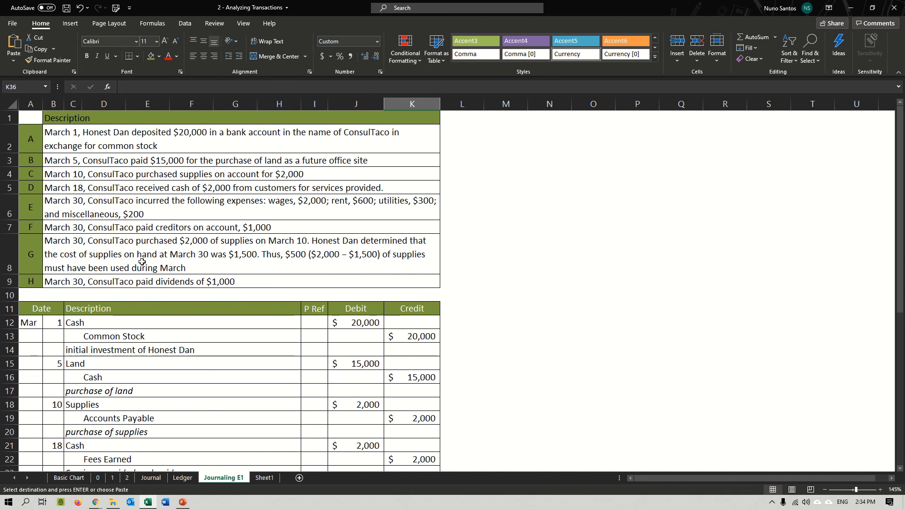
View the common transactions on Sheet1 and the account list on Basic Chart, and return to Journaling E1
{"action": "left_click", "coordinate": [263, 478]}
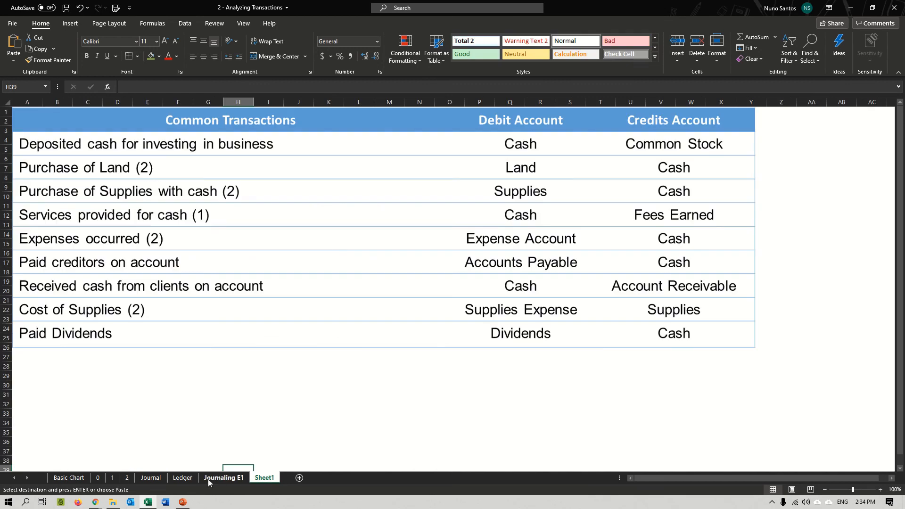
{"action": "left_click", "coordinate": [69, 478]}
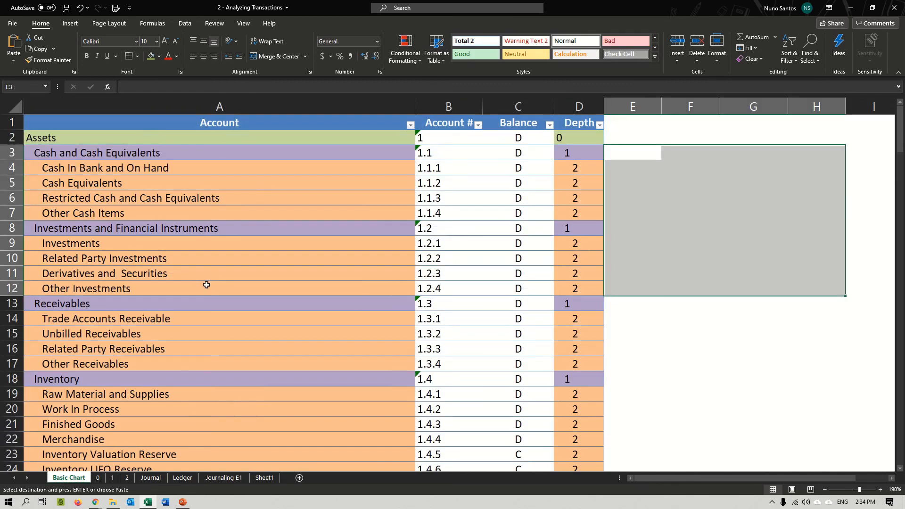
{"action": "left_click", "coordinate": [225, 478]}
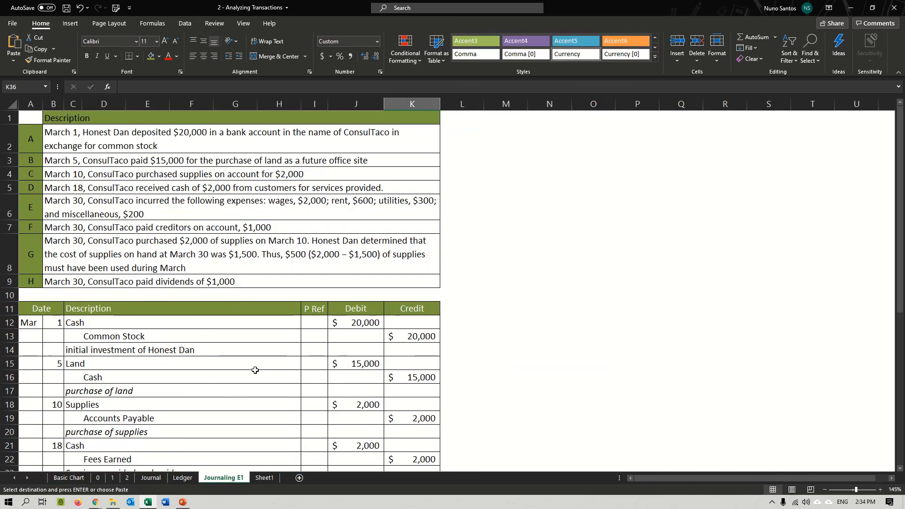